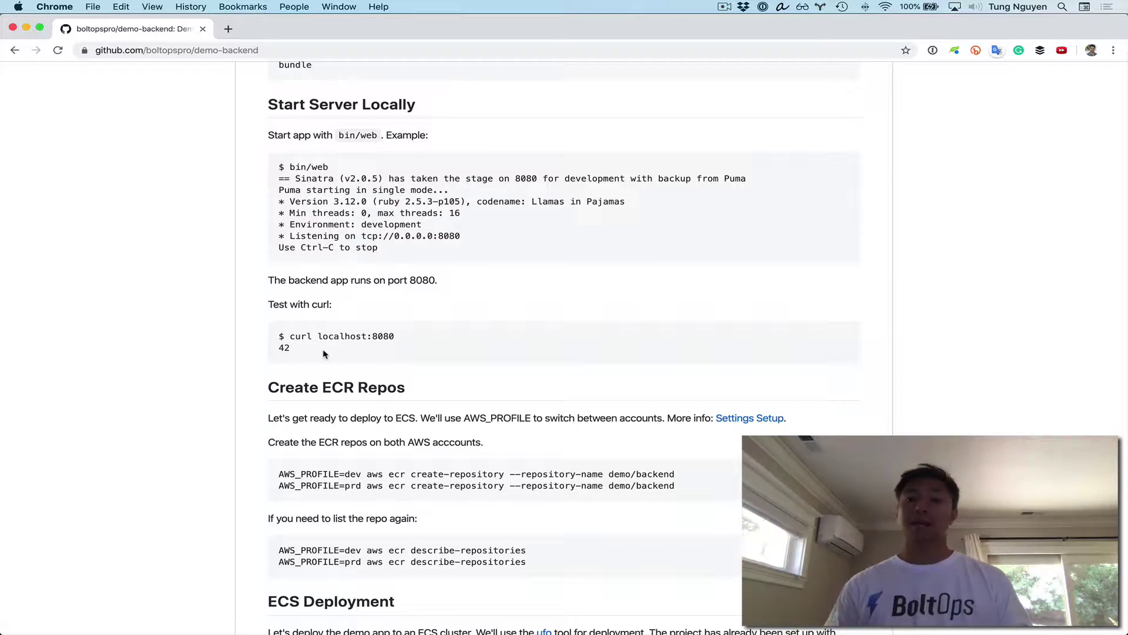
# Run the README's install commands in the Cloud9 terminal to clone demo-backend, enter its folder and bundle the dependencies.
pyautogui.scroll(3, 323, 354)
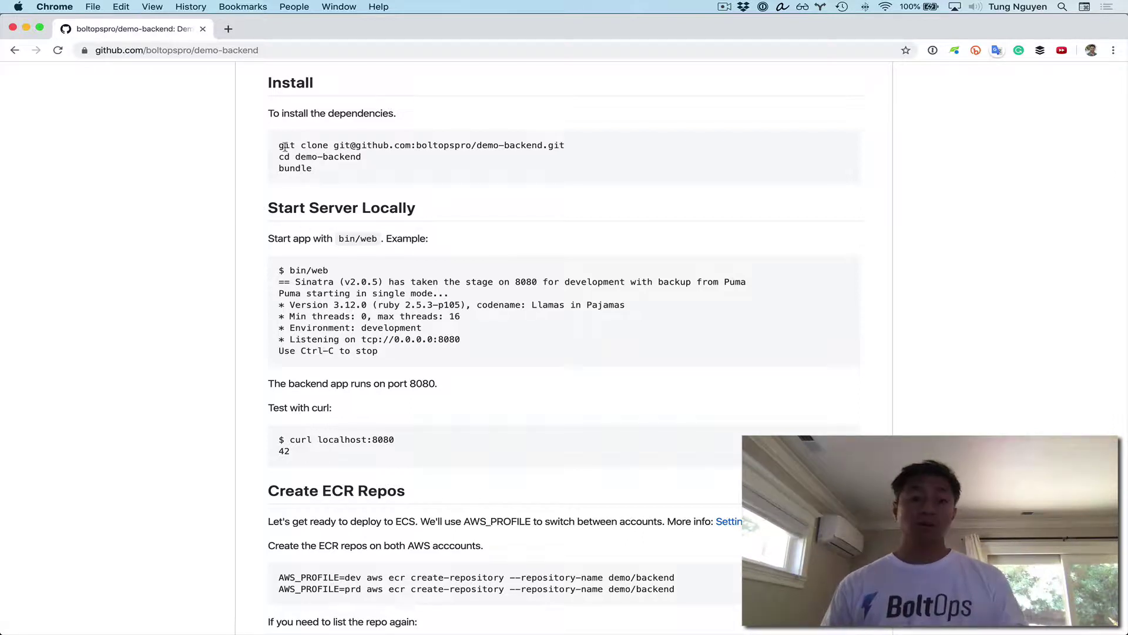
pyautogui.moveTo(278, 145); pyautogui.dragTo(372, 183)
pyautogui.press('super+c')
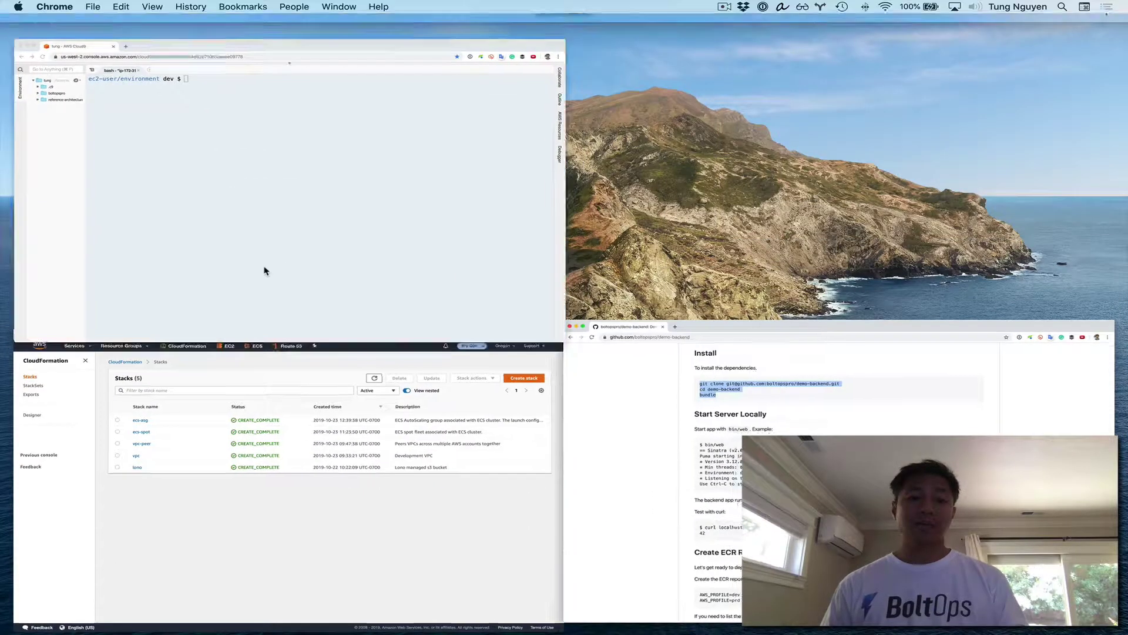
pyautogui.click(264, 270)
pyautogui.press('super+alt+f')
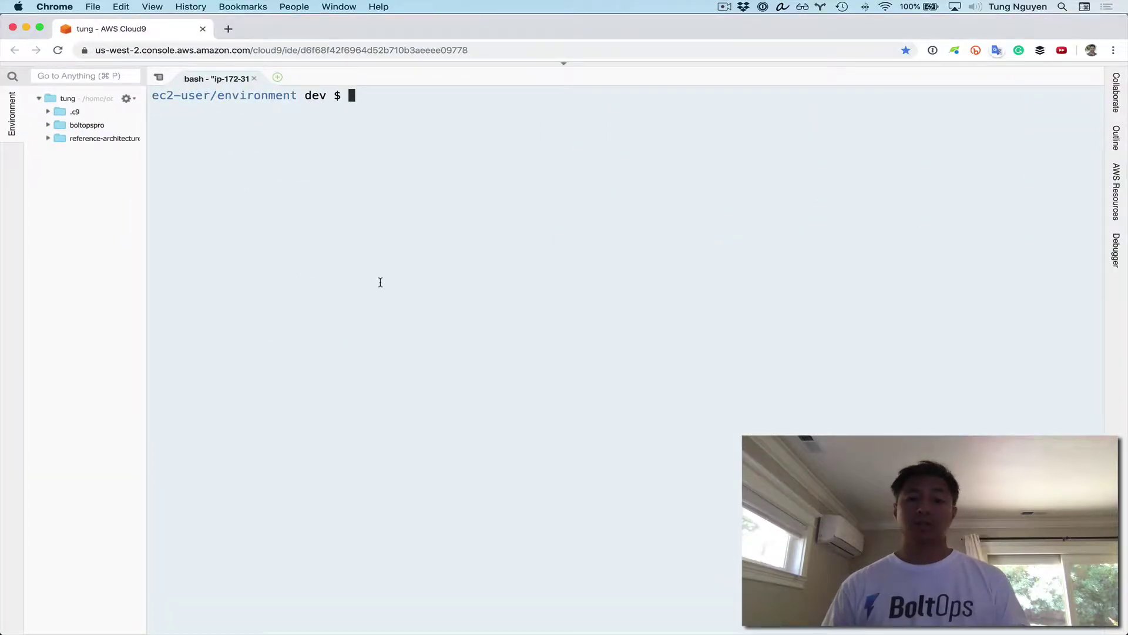
pyautogui.press('super+v')
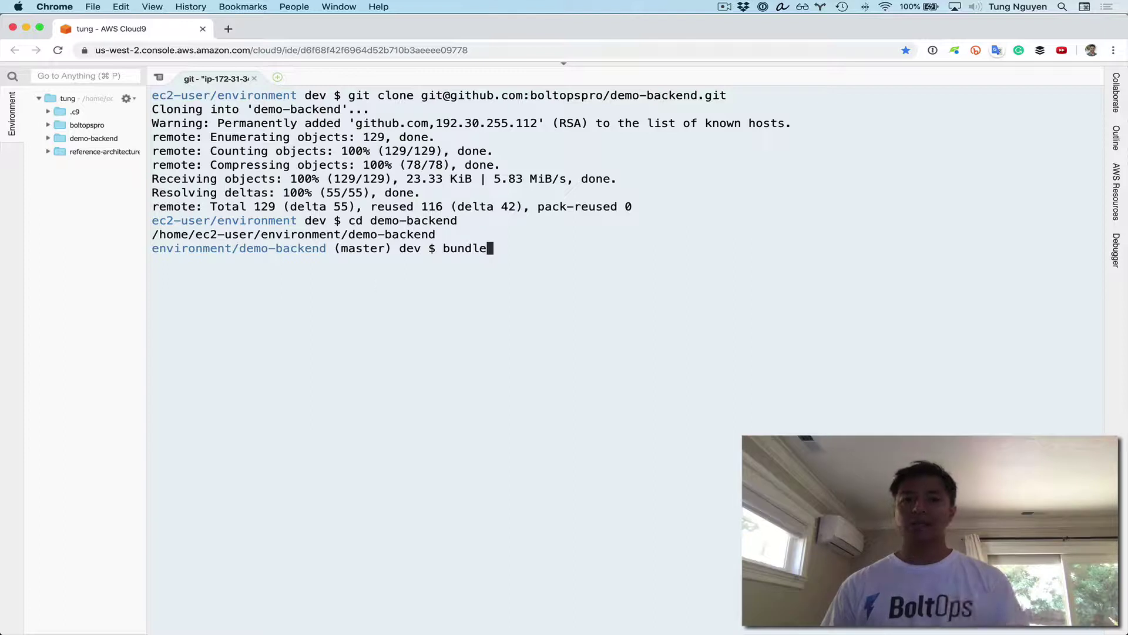
pyautogui.press('Return')
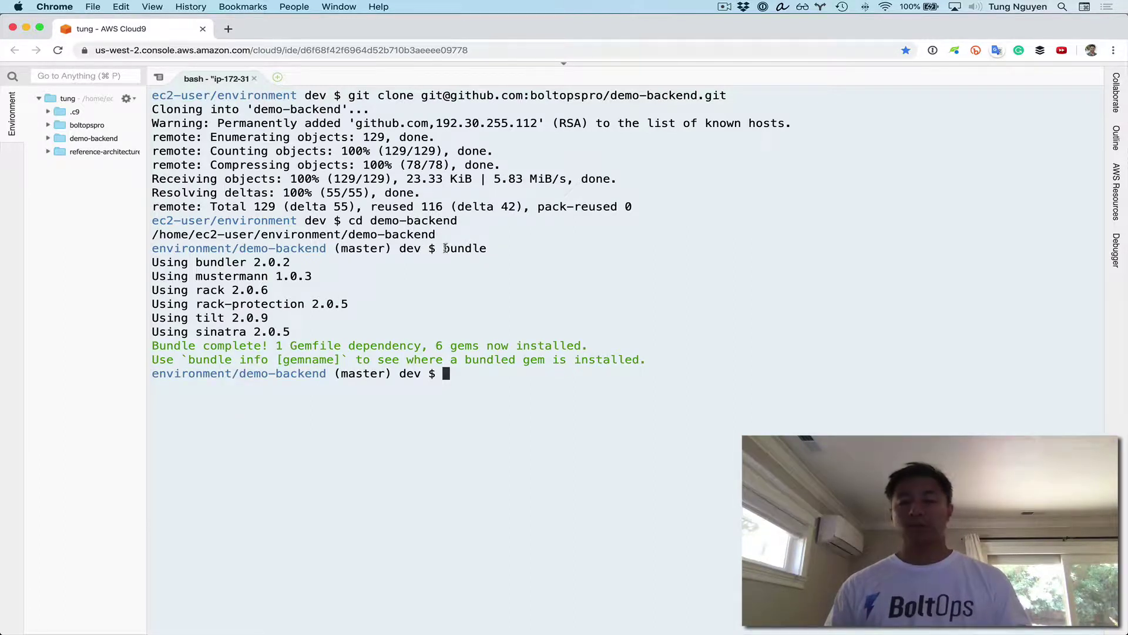
# Start the backend server with bin/web and open a second terminal in a pane below it.
pyautogui.write('bin/web')
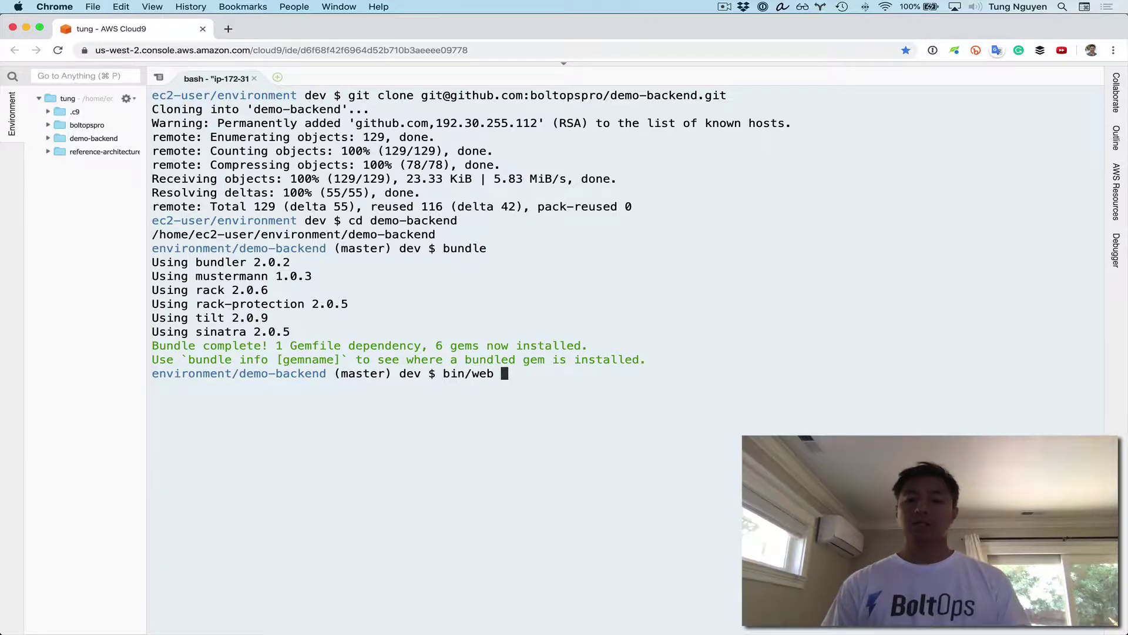
pyautogui.press('Return')
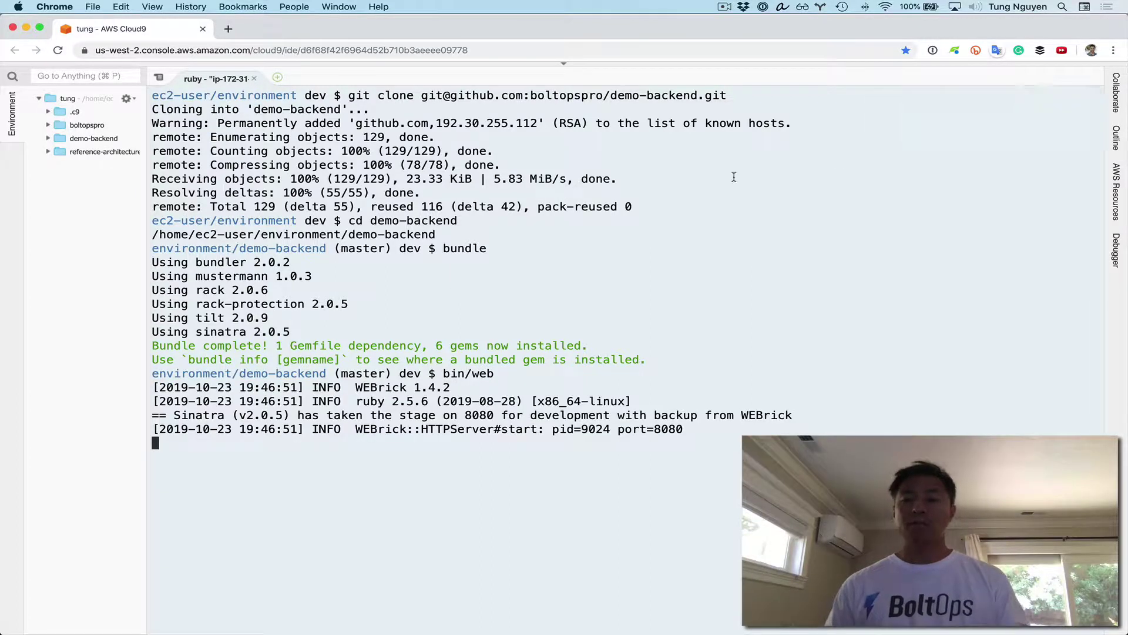
pyautogui.press('Escape')
pyautogui.click(276, 78)
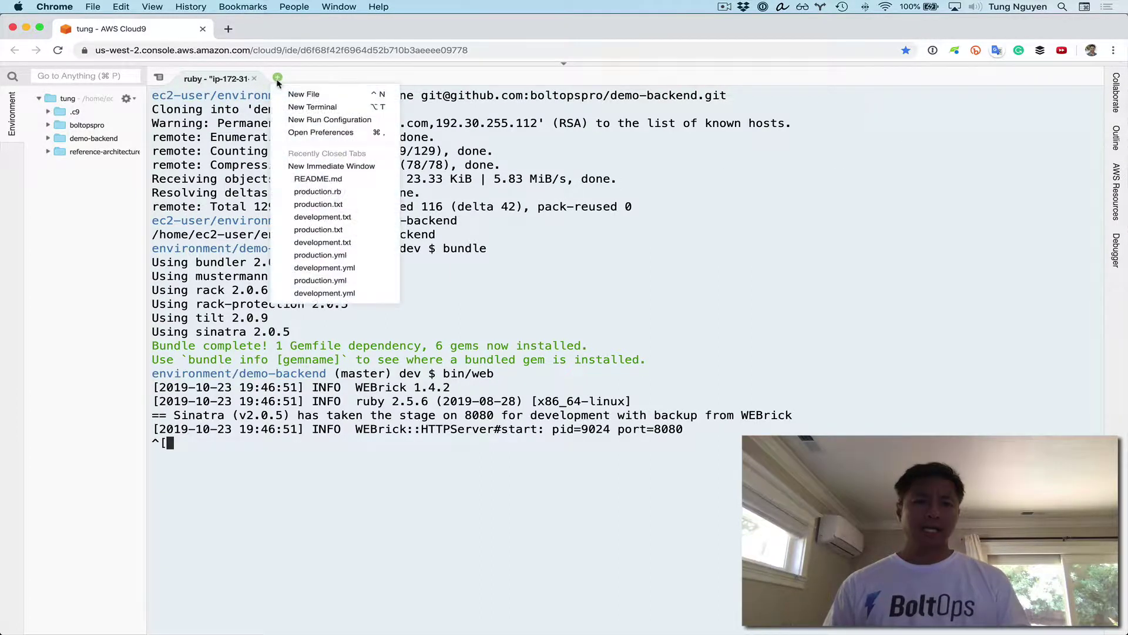
pyautogui.click(301, 106)
pyautogui.moveTo(307, 82); pyautogui.dragTo(529, 524)
pyautogui.click(344, 371)
# Test the server with curl localhost:8080 in the lower terminal and stop the server in the upper one.
pyautogui.write('curl loca')
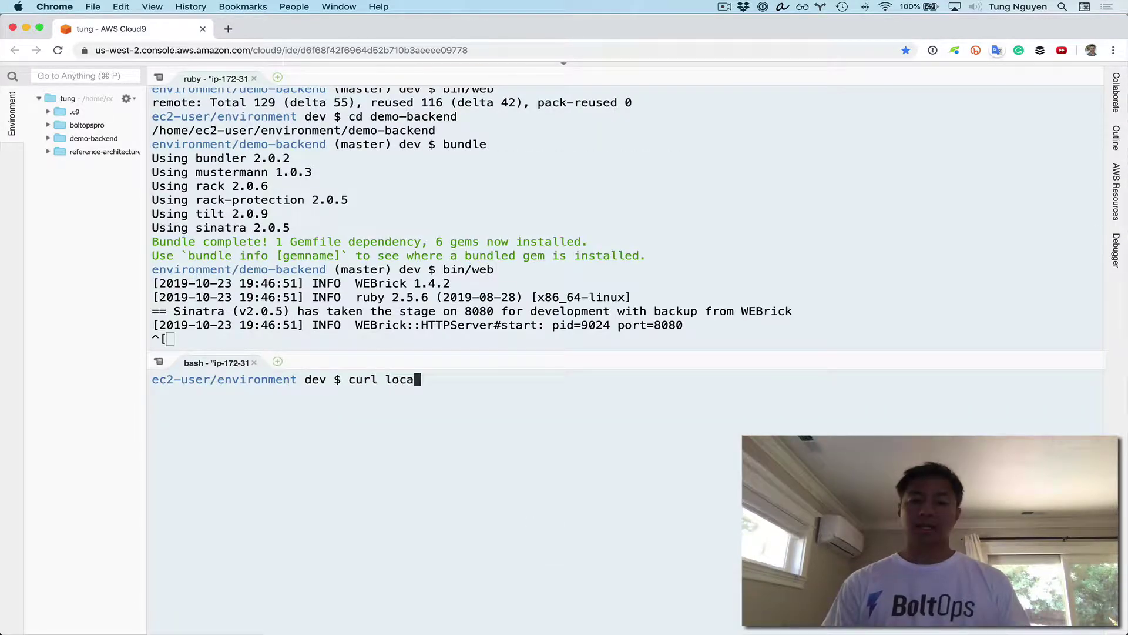
pyautogui.write('lhost:8080')
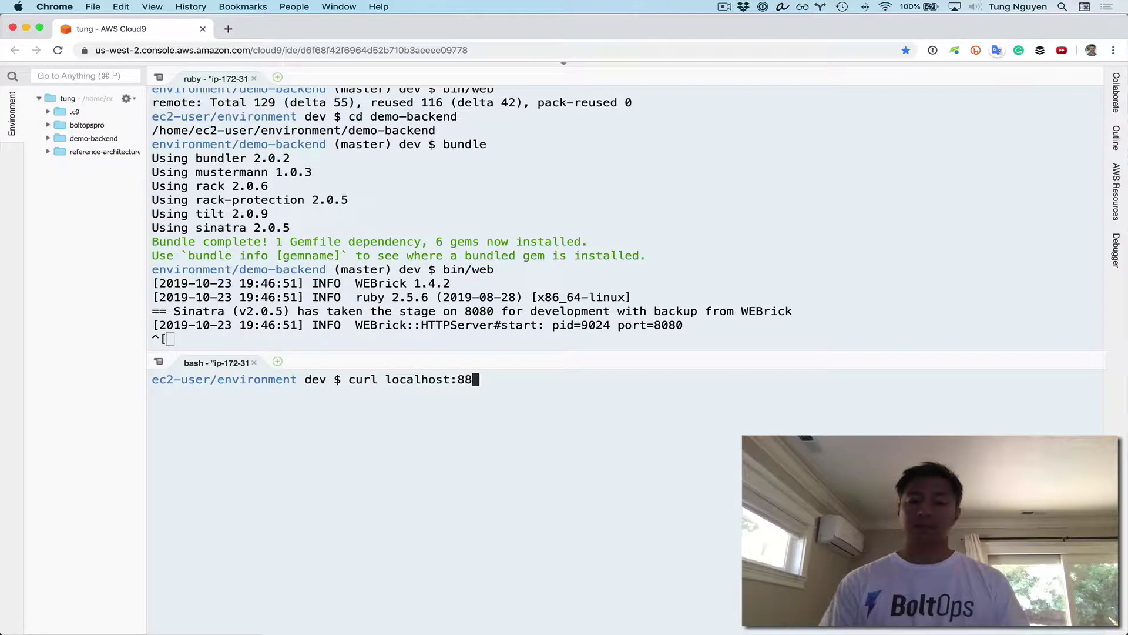
pyautogui.press('Return')
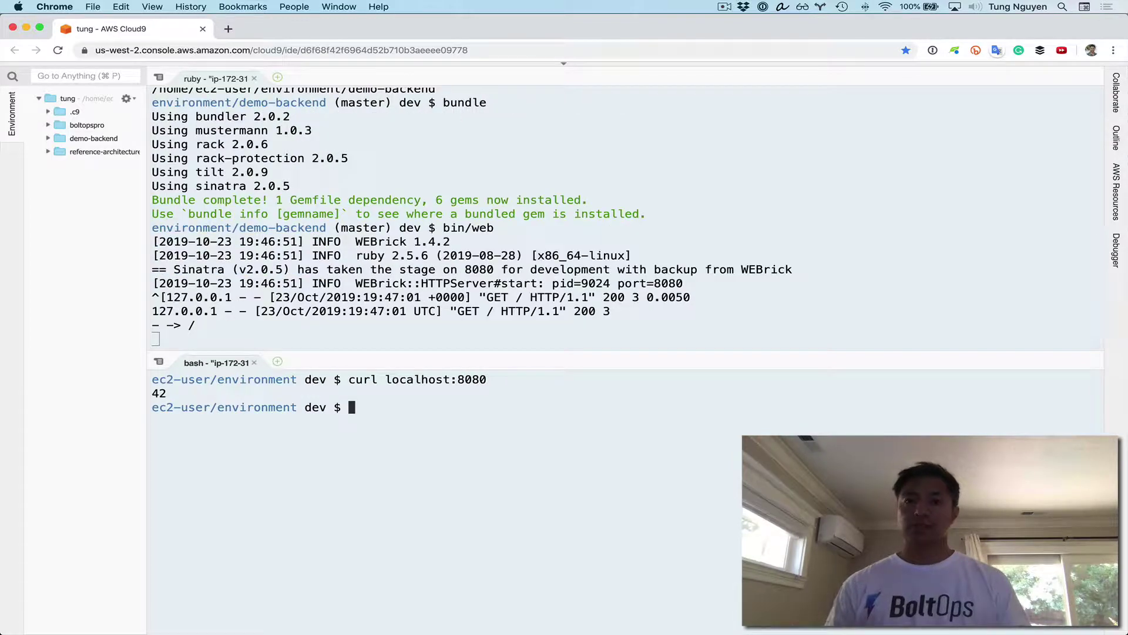
pyautogui.click(583, 320)
pyautogui.hotkey('ctrl', 'c')
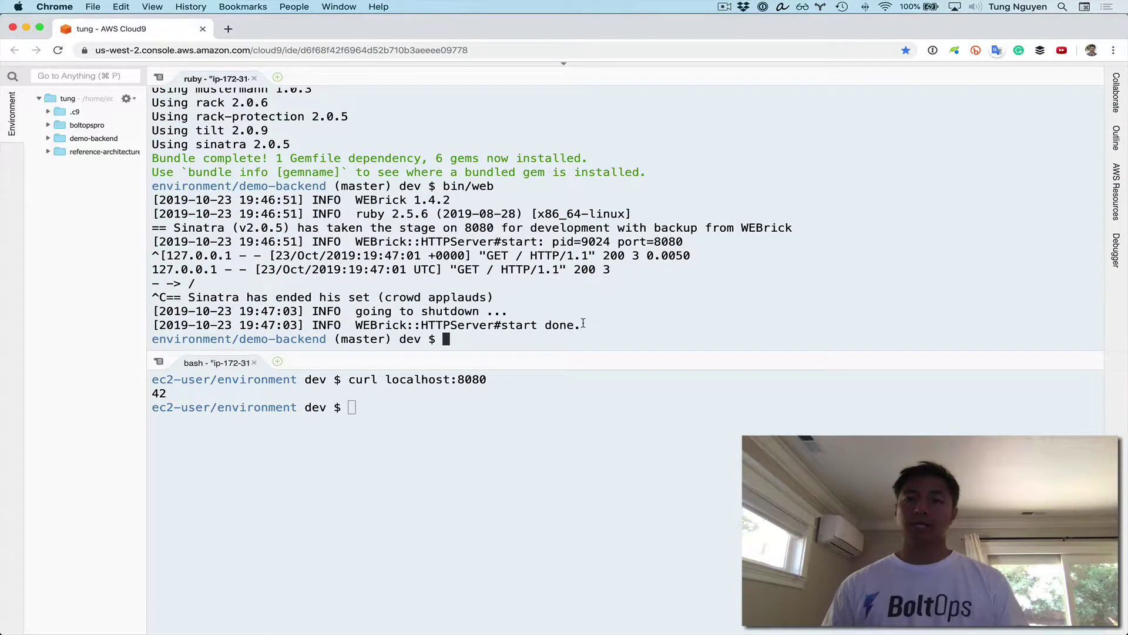
# Copy the two demo/backend create-repository commands from the Create ECR Repos section of the GitHub README.
pyautogui.hotkey('ctrl', 'Up')
pyautogui.click(316, 304)
pyautogui.scroll(-10, 316, 304)
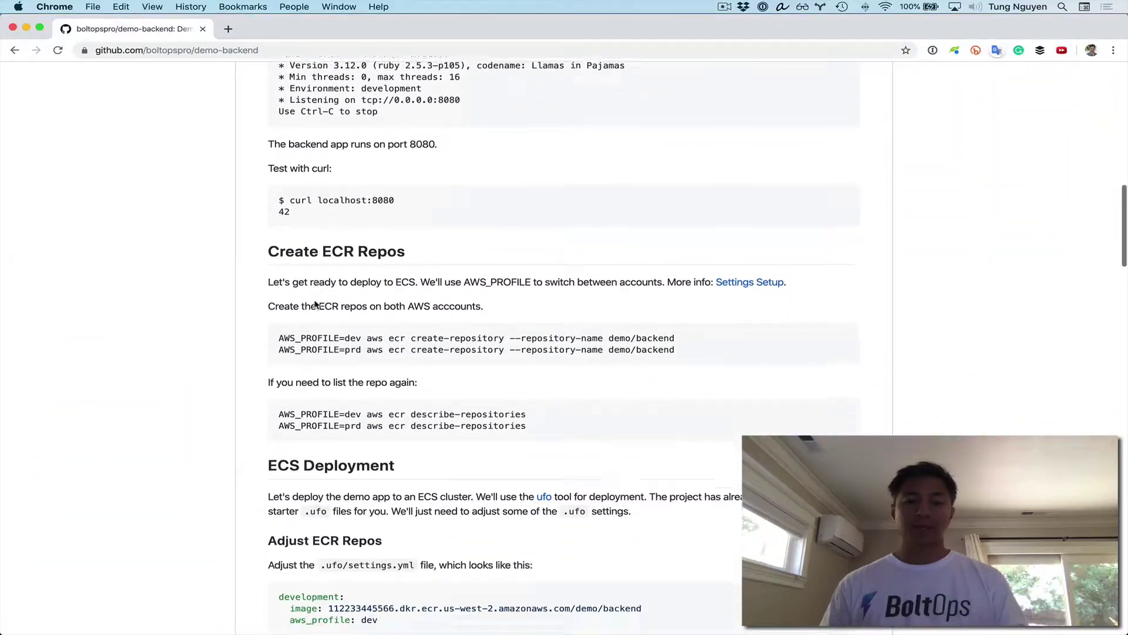
pyautogui.scroll(-1, 316, 304)
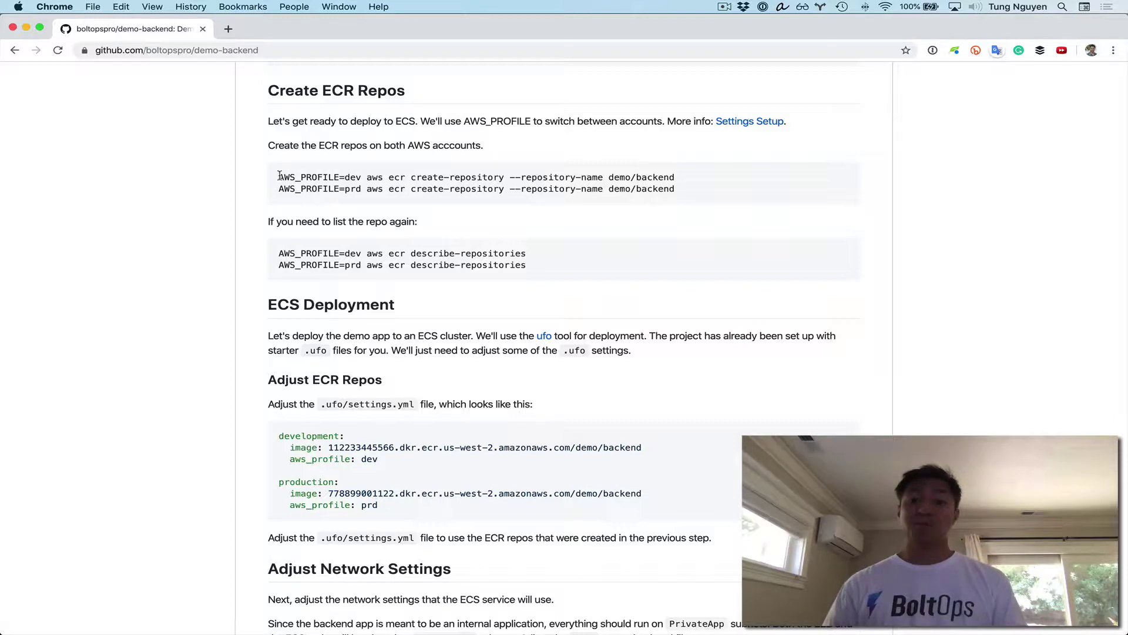
pyautogui.moveTo(279, 176); pyautogui.dragTo(711, 196)
pyautogui.press('super+c')
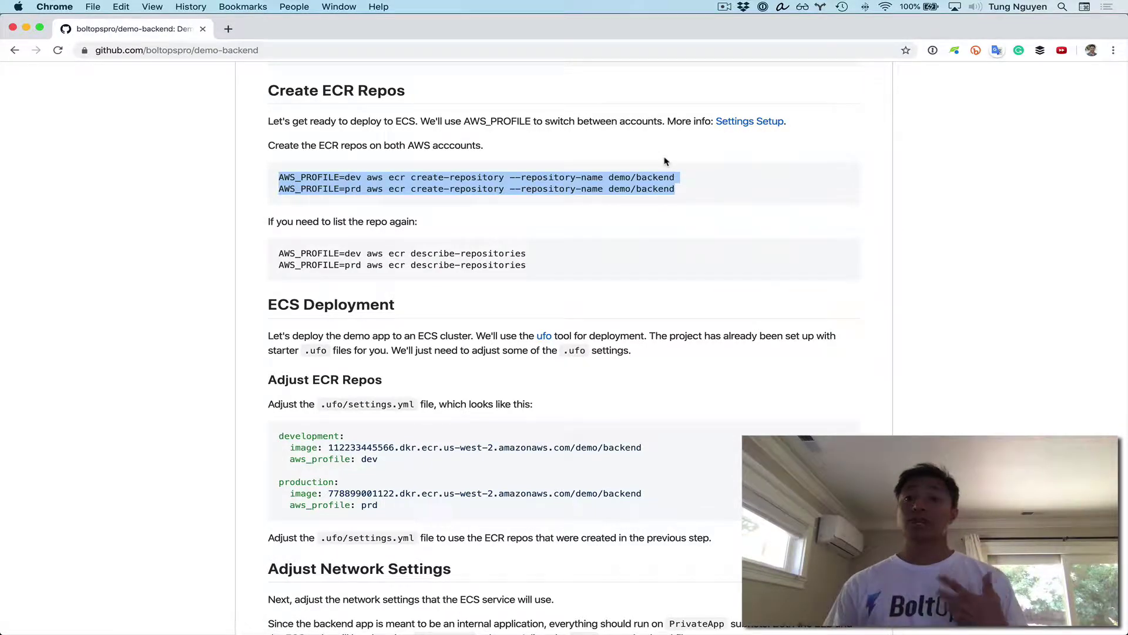
# Close the lower Cloud9 terminal and run the copied commands to create the demo/backend ECR repositories for the dev and prd profiles.
pyautogui.hotkey('ctrl', 'Up')
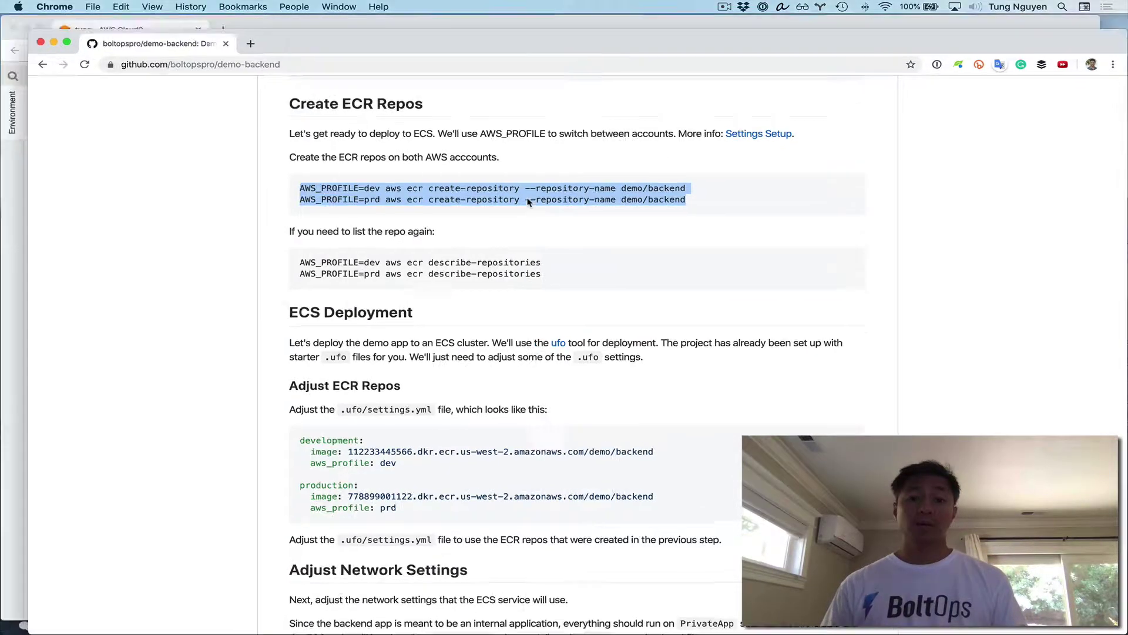
pyautogui.click(398, 245)
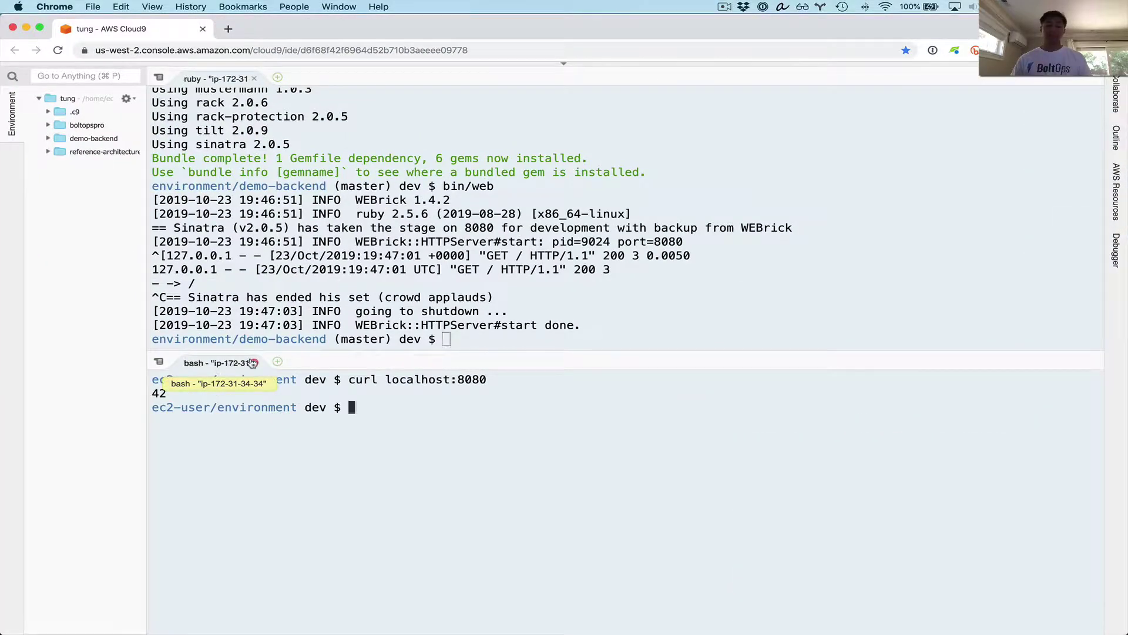
pyautogui.click(252, 362)
pyautogui.press('super+v')
pyautogui.press('Return')
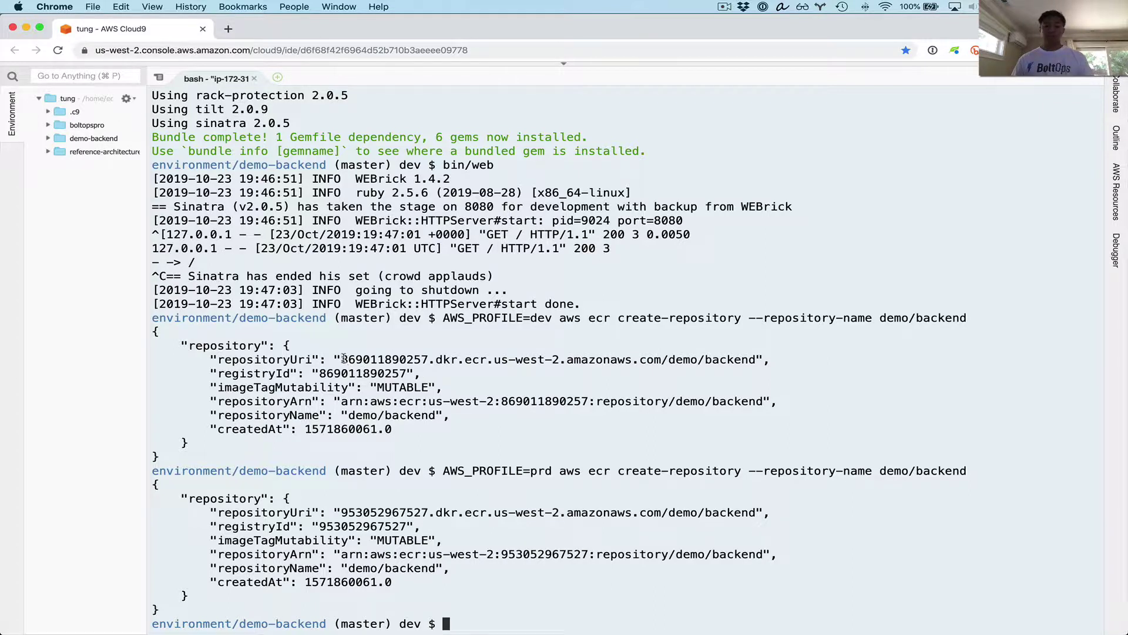
# Copy the dev repositoryUri from the terminal output and consult the README's Adjust ECR Repos section.
pyautogui.moveTo(344, 359); pyautogui.dragTo(754, 360)
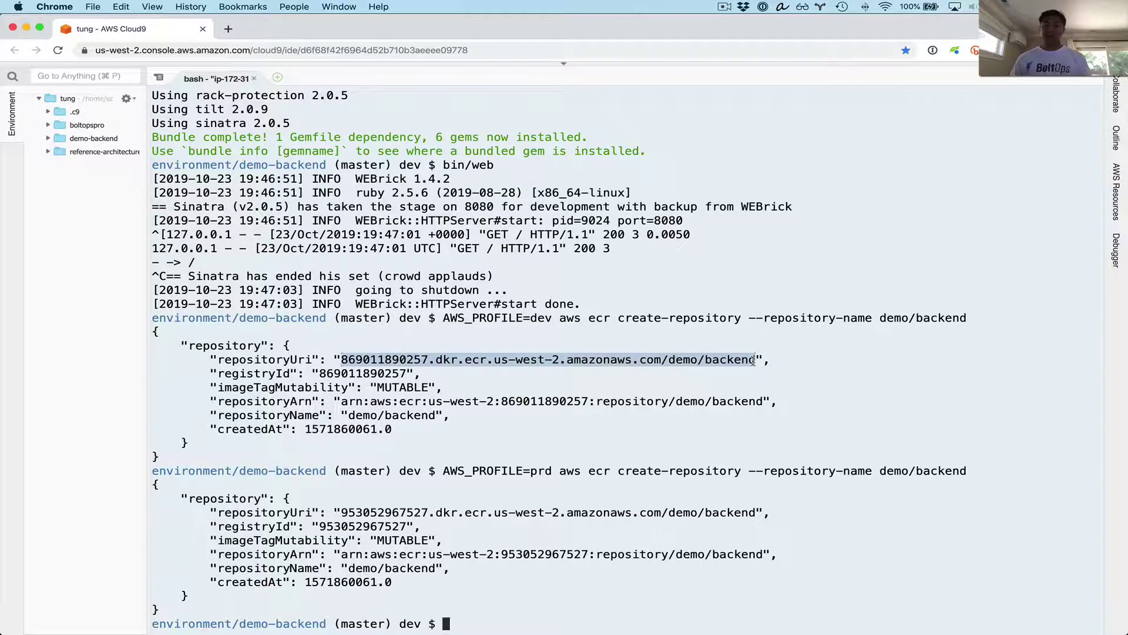
pyautogui.hotkey('ctrl', 'Up')
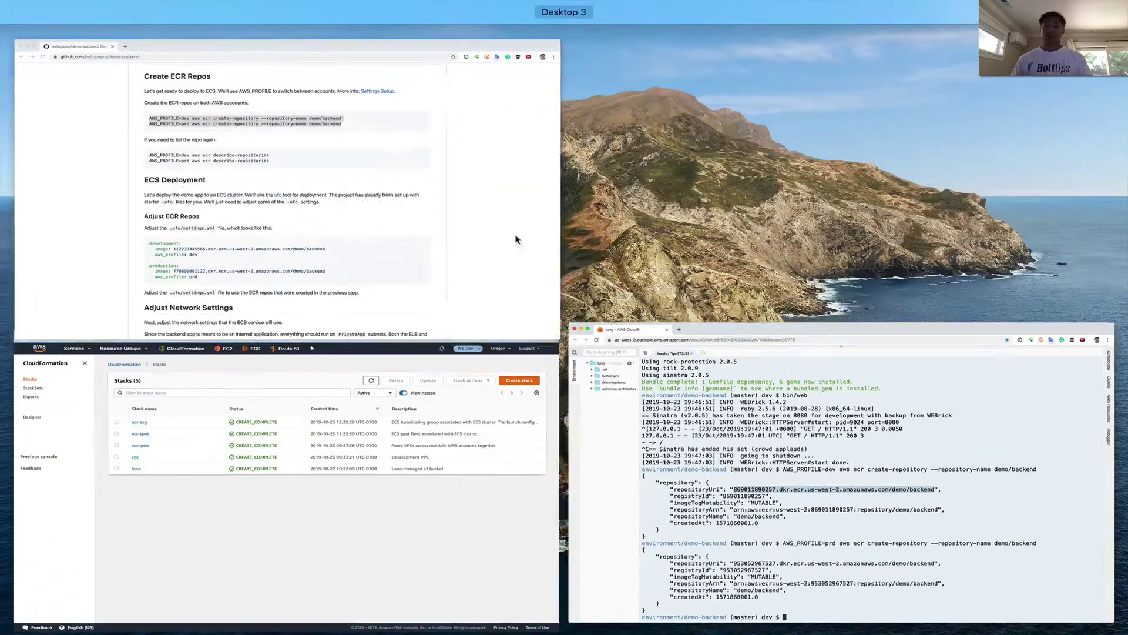
pyautogui.click(499, 235)
pyautogui.scroll(-5, 464, 228)
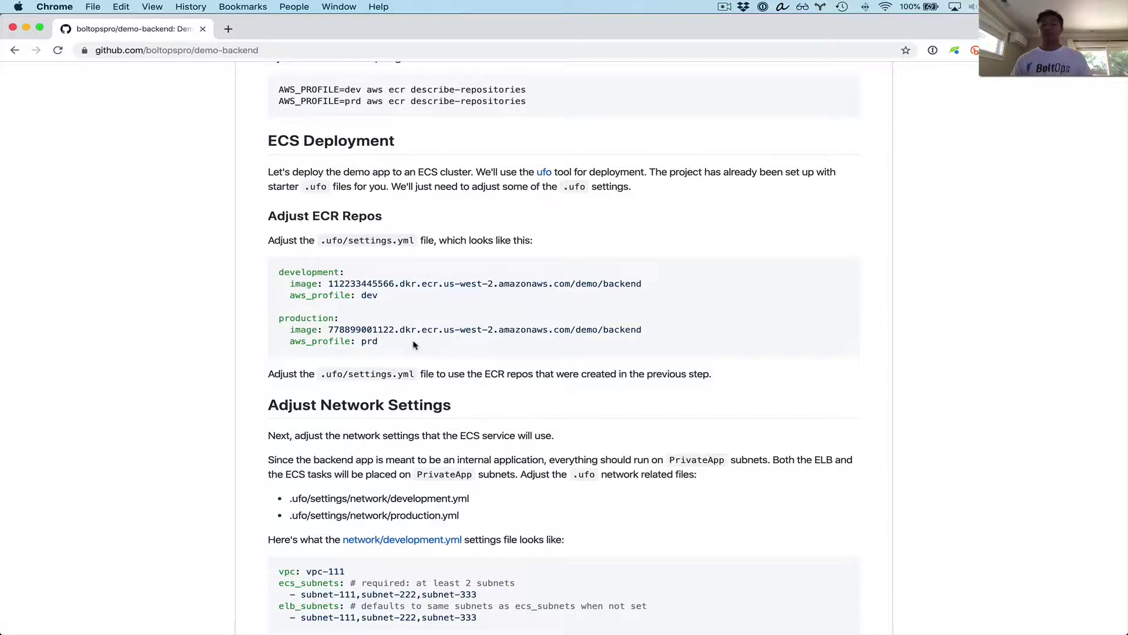
# Open .ufo/settings.yml of demo-backend in Cloud9 and replace the development image with the copied dev repository URI.
pyautogui.hotkey('ctrl', 'Up')
pyautogui.click(47, 144)
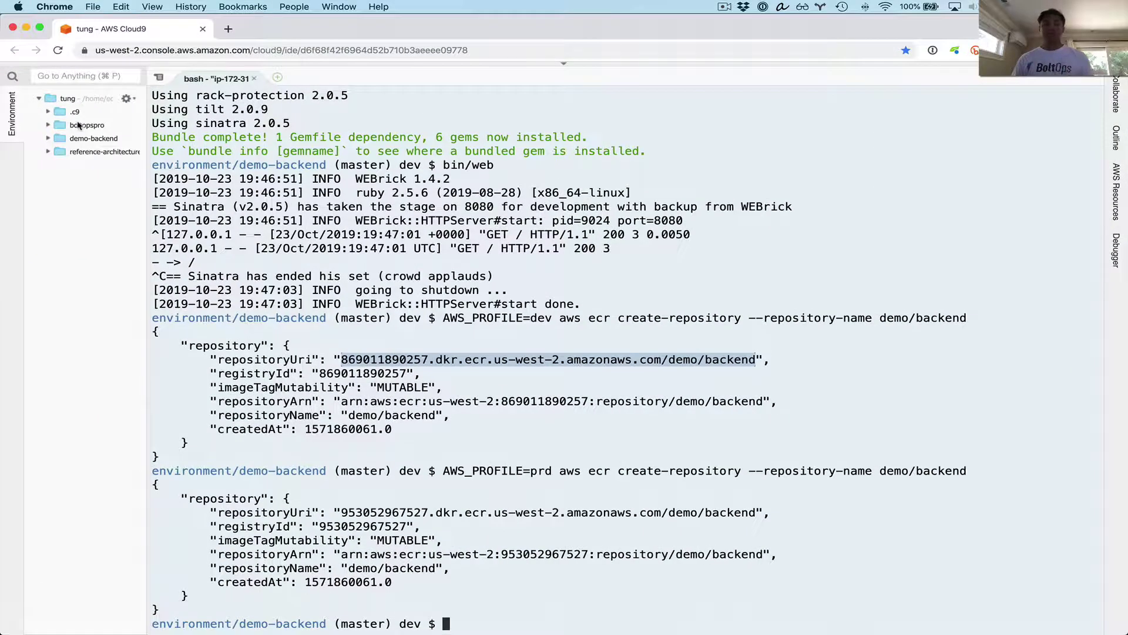
pyautogui.click(48, 139)
pyautogui.click(56, 165)
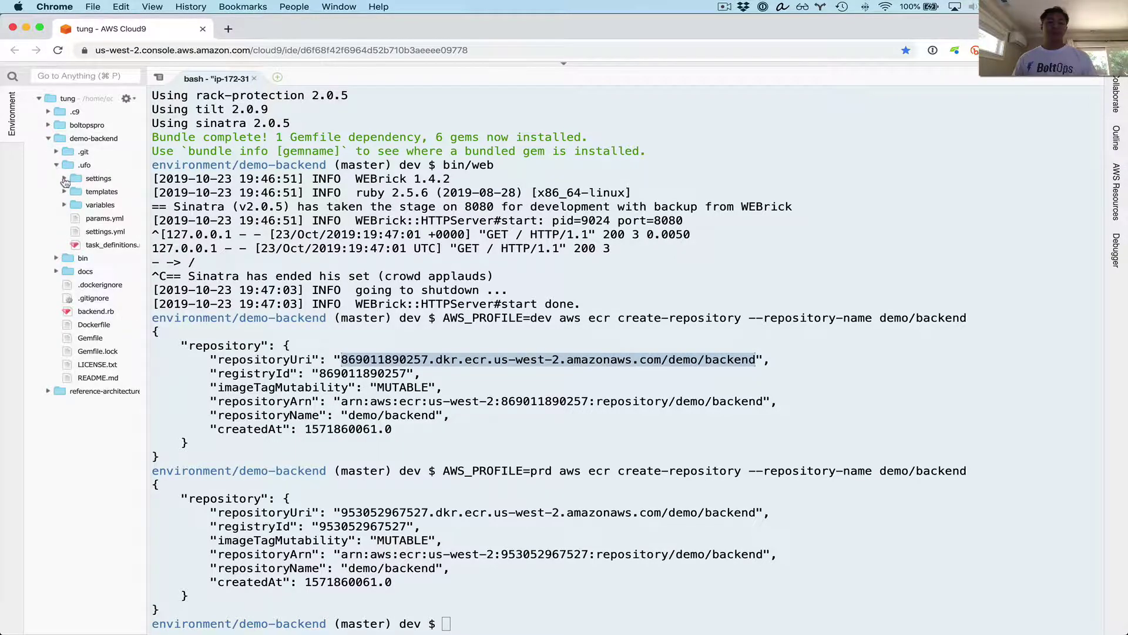
pyautogui.doubleClick(91, 232)
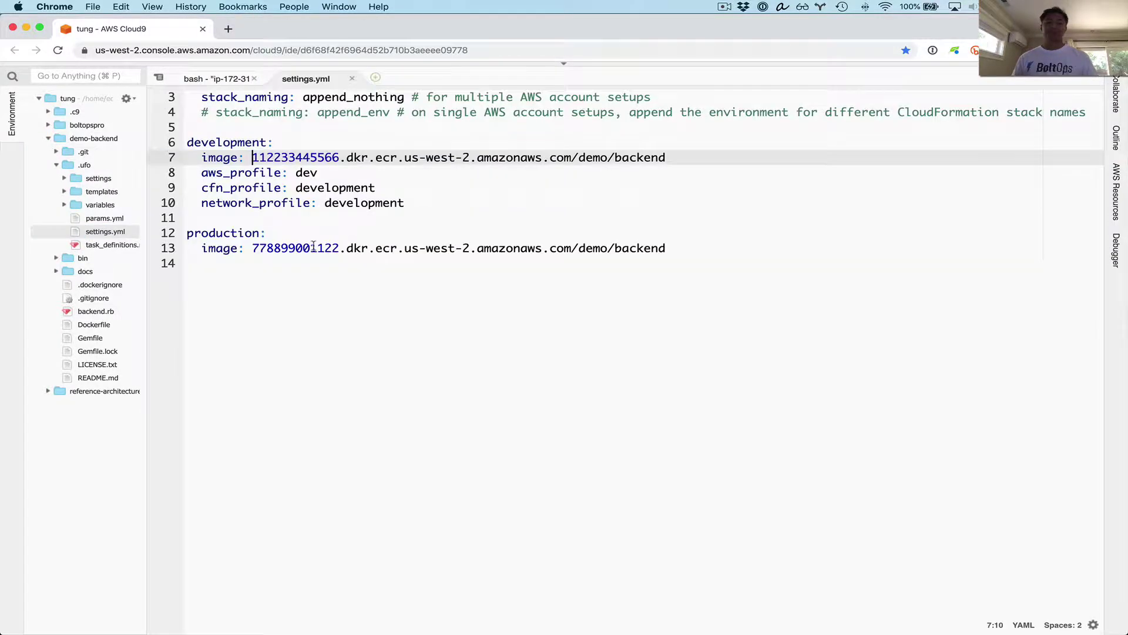
pyautogui.hotkey('shift', 'End')
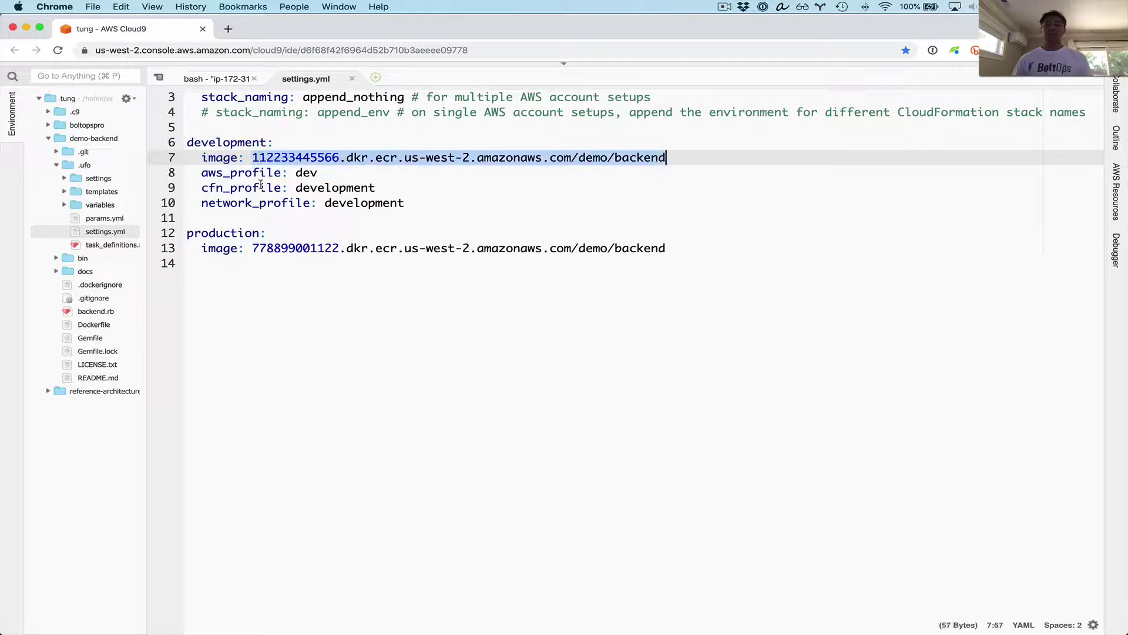
pyautogui.press('super+v')
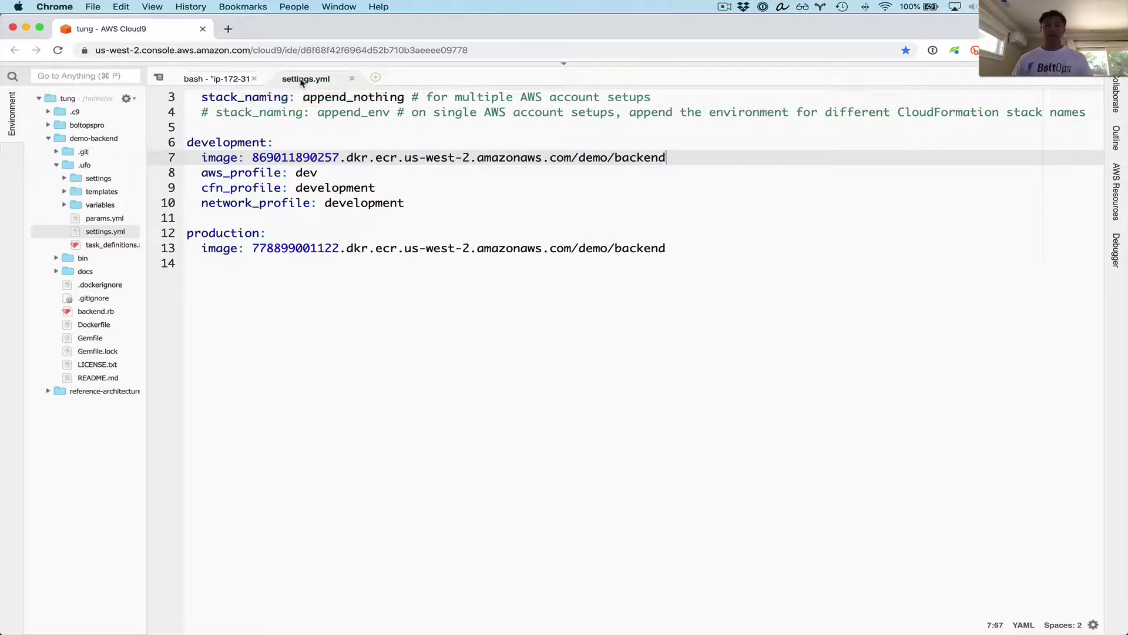
# Place settings.yml in a pane above the terminal and replace its production image with the prd repositoryUri from the output.
pyautogui.moveTo(301, 81); pyautogui.dragTo(255, 105)
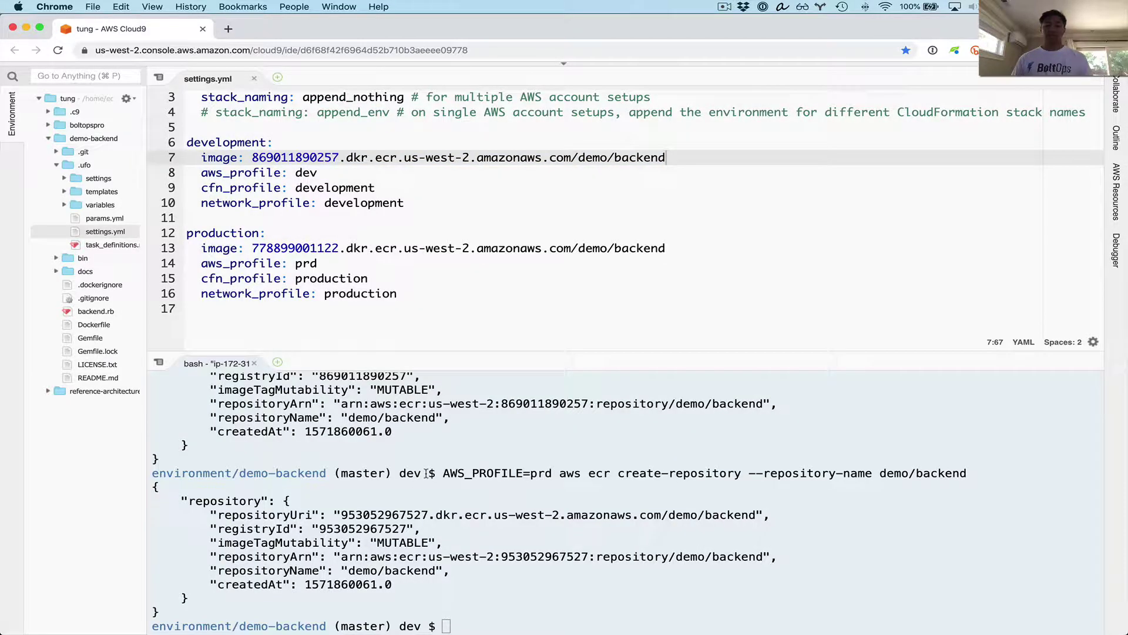
pyautogui.click(351, 555)
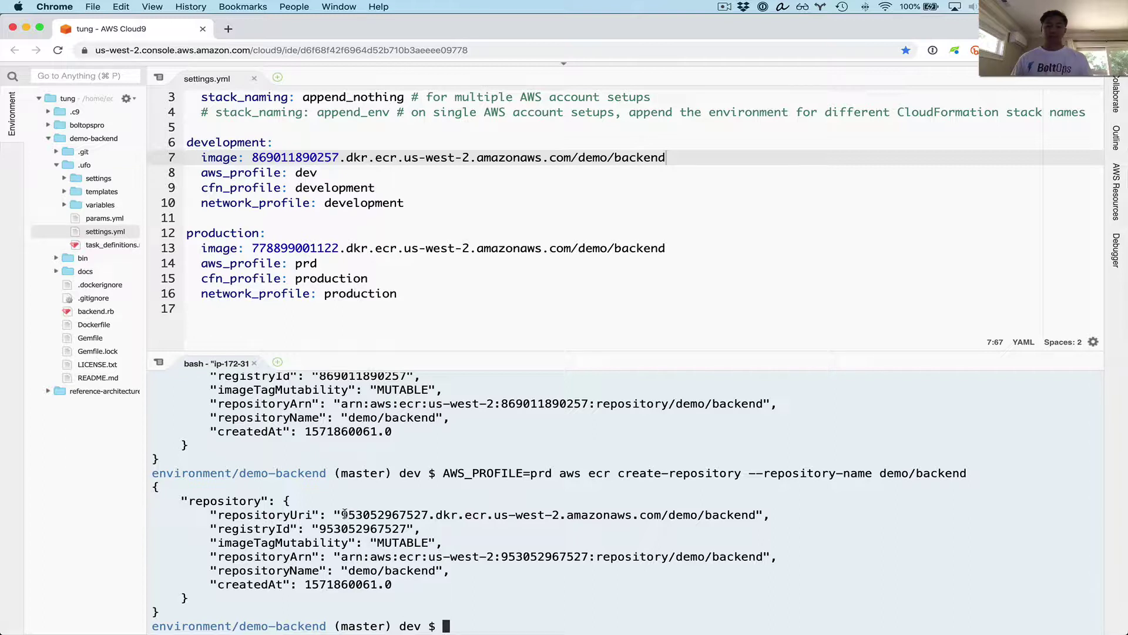
pyautogui.moveTo(342, 515); pyautogui.dragTo(760, 516)
pyautogui.click(255, 248)
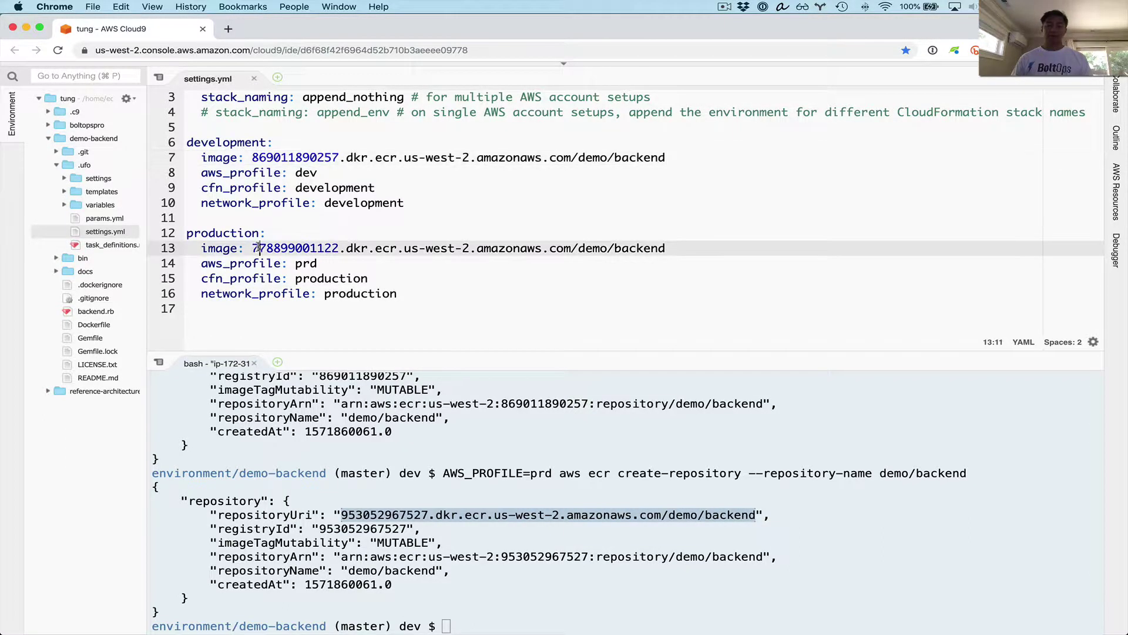
pyautogui.press('super+shift+Right')
pyautogui.press('super+v')
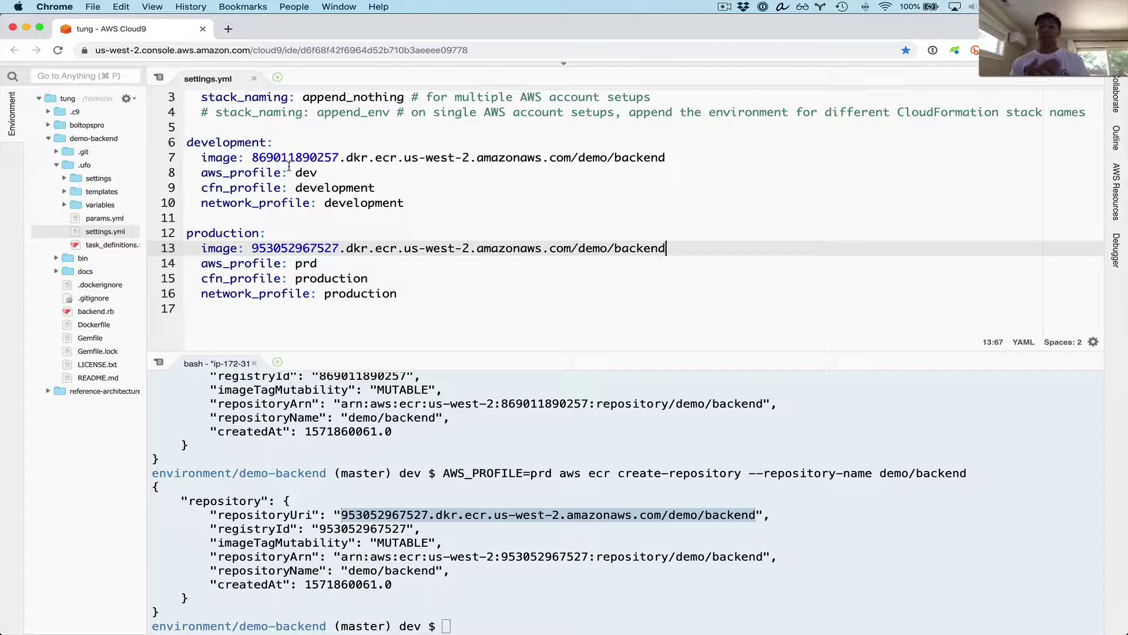
# Review the development and production image entries and the development aws_profile key in settings.yml.
pyautogui.tripleClick(297, 157)
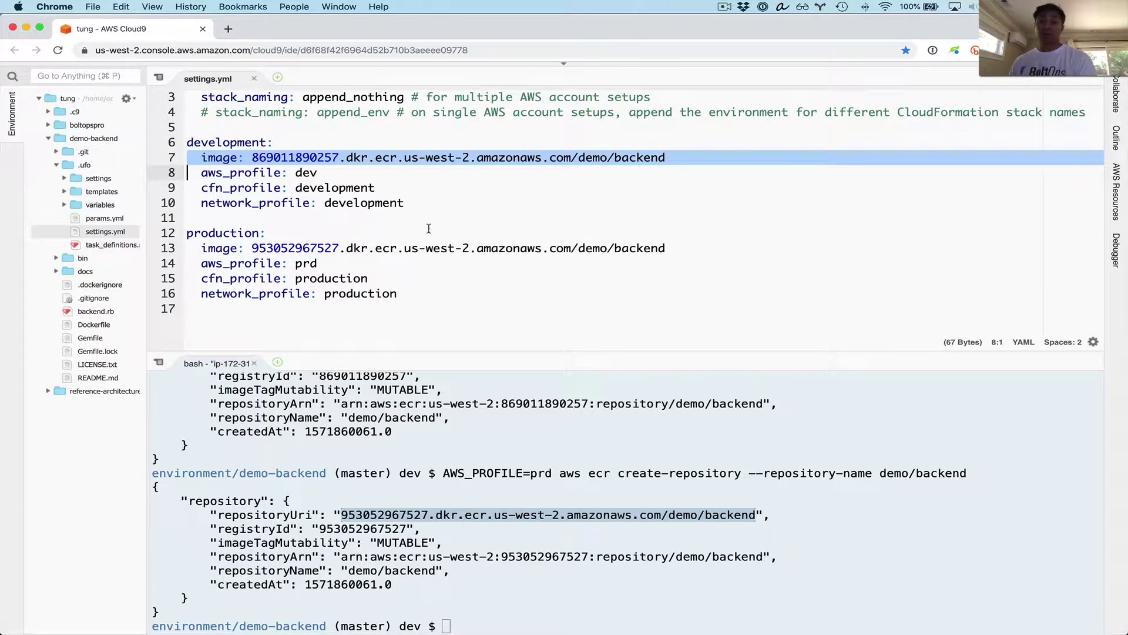
pyautogui.doubleClick(317, 158)
pyautogui.click(392, 248)
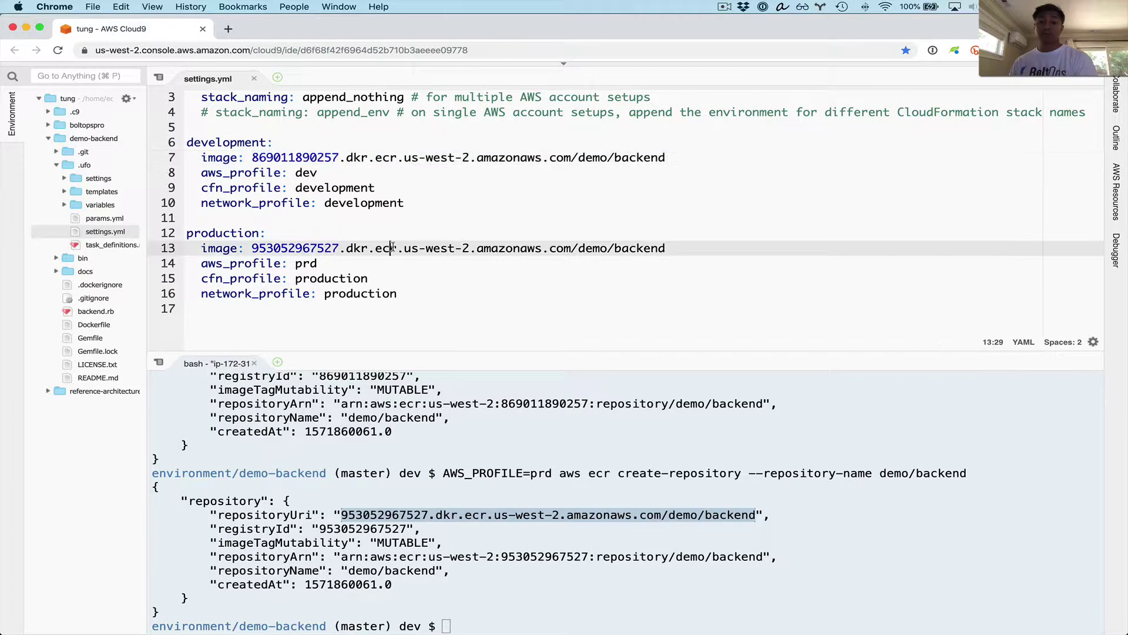
pyautogui.click(675, 156)
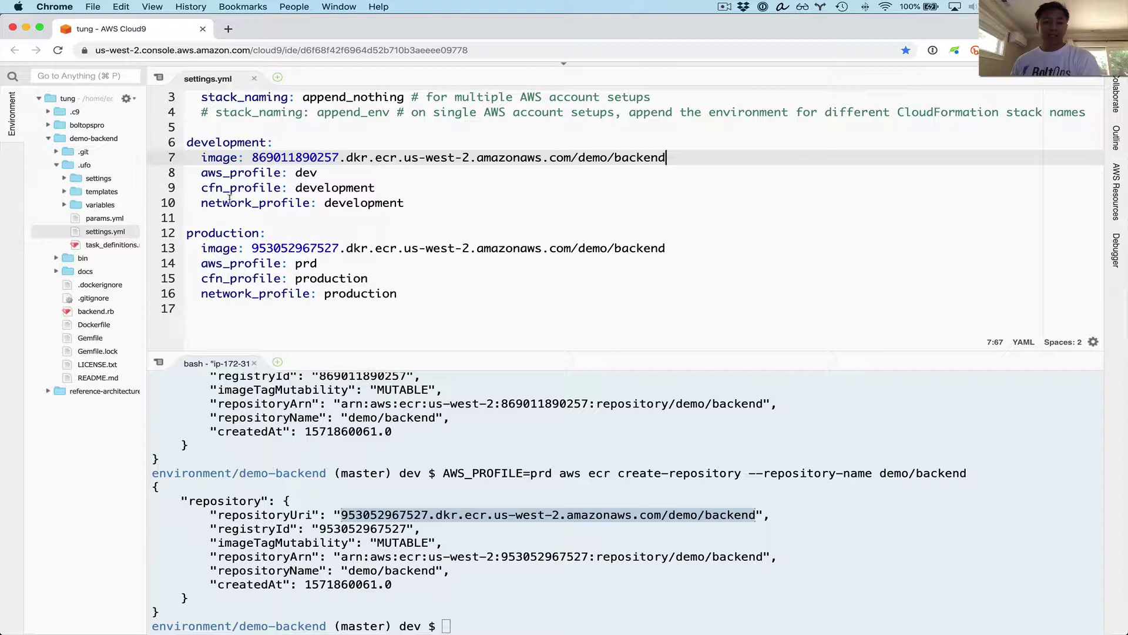
pyautogui.doubleClick(230, 174)
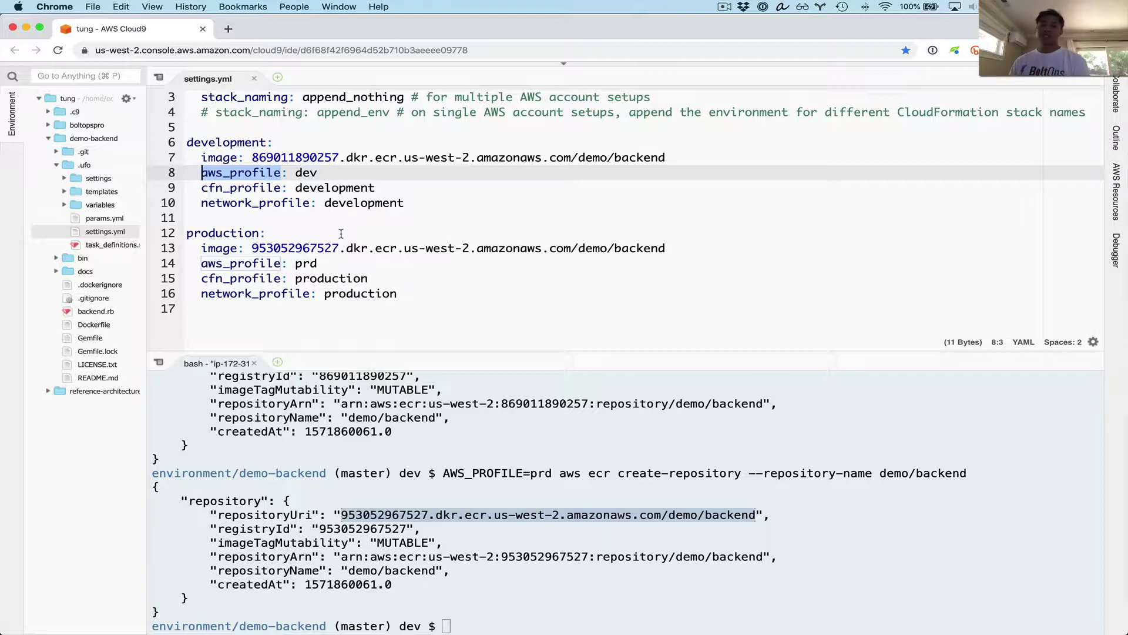
pyautogui.doubleClick(251, 175)
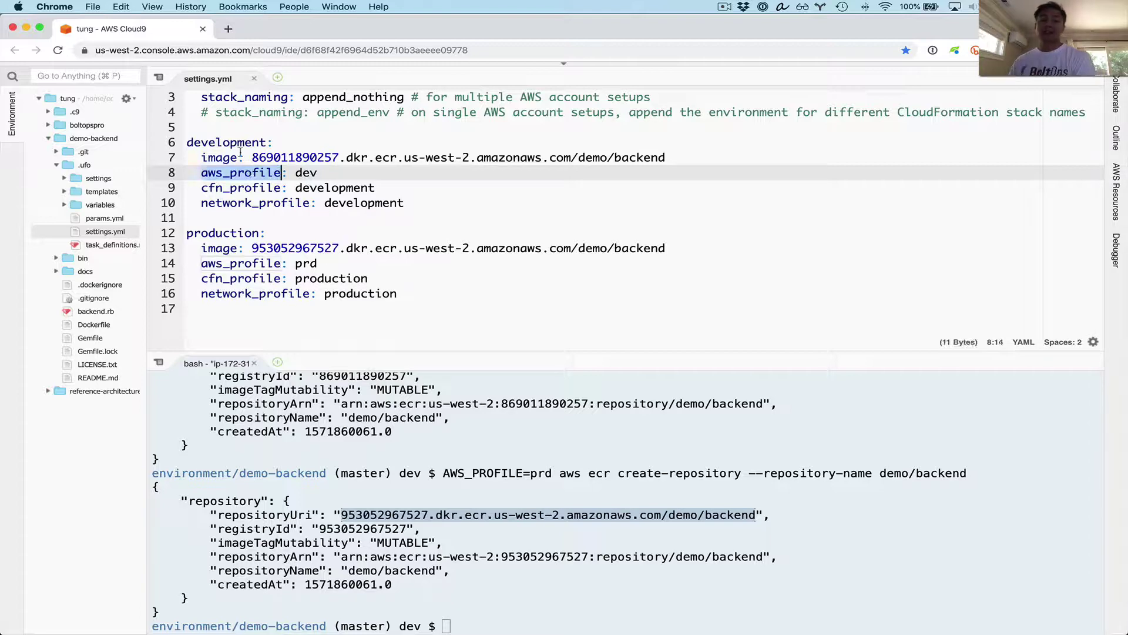
# Open ufoships.com in a new browser tab and read the summary of what the ufo ship command does.
pyautogui.click(238, 143)
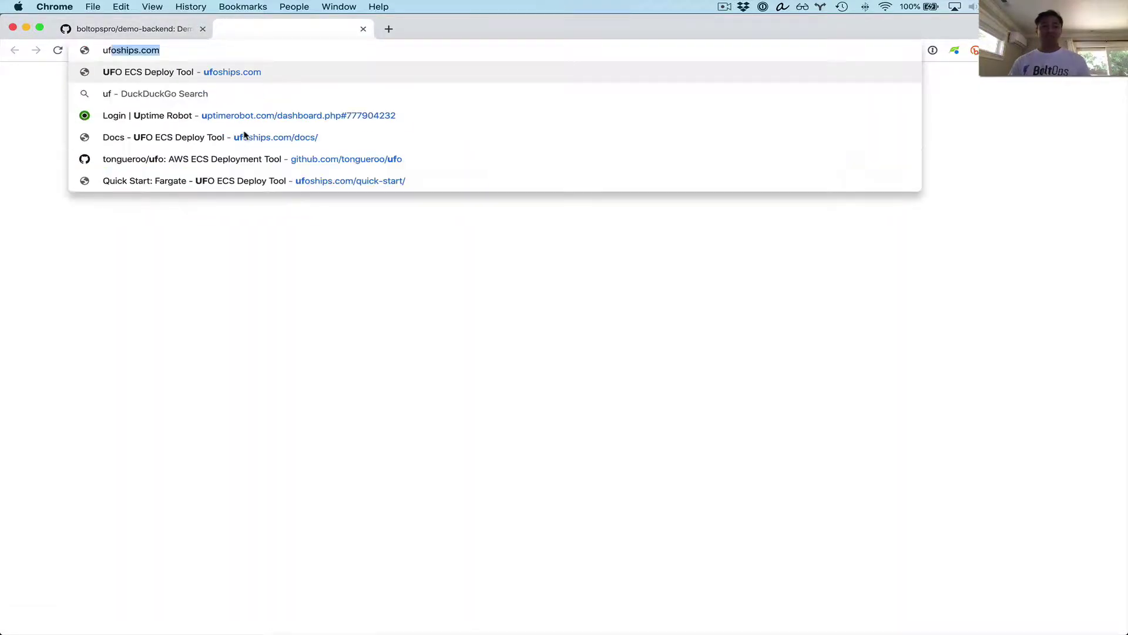
pyautogui.press('Return')
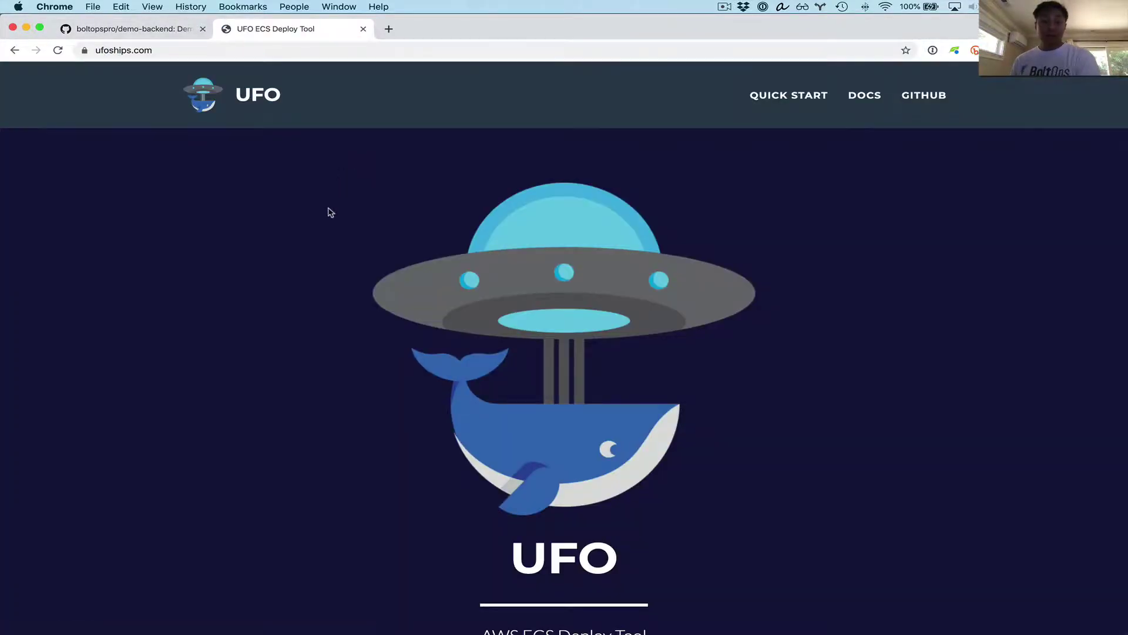
pyautogui.scroll(-3, 411, 242)
pyautogui.scroll(-6, 489, 338)
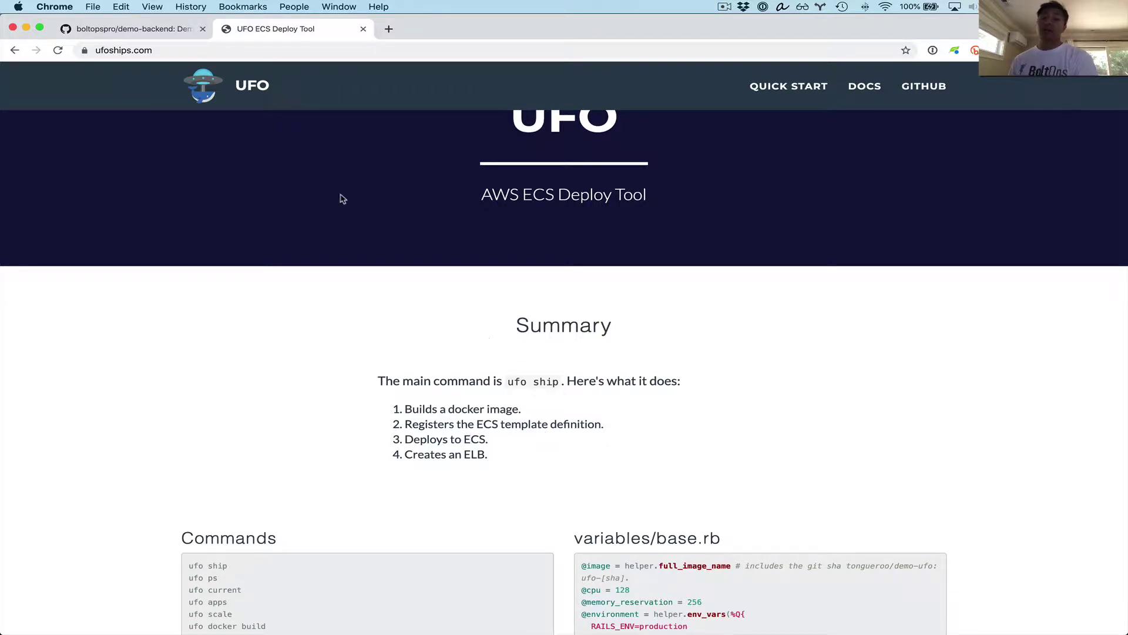
# Return to the demo-backend README on GitHub and read the Adjust Network Settings section.
pyautogui.click(147, 30)
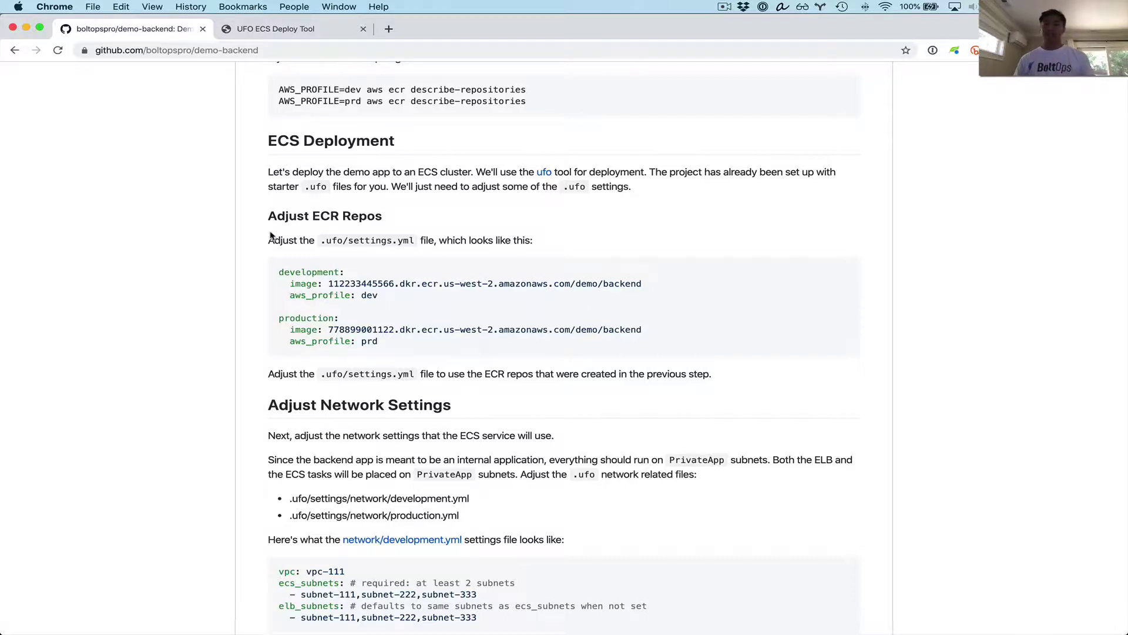
pyautogui.scroll(-3, 317, 259)
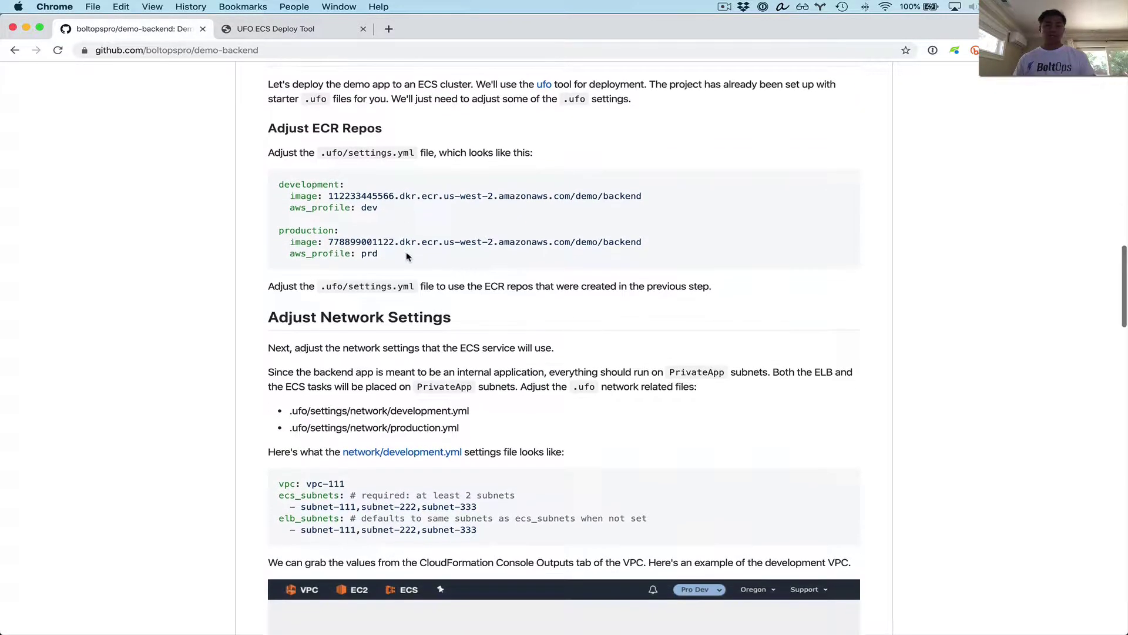
pyautogui.scroll(-3, 407, 256)
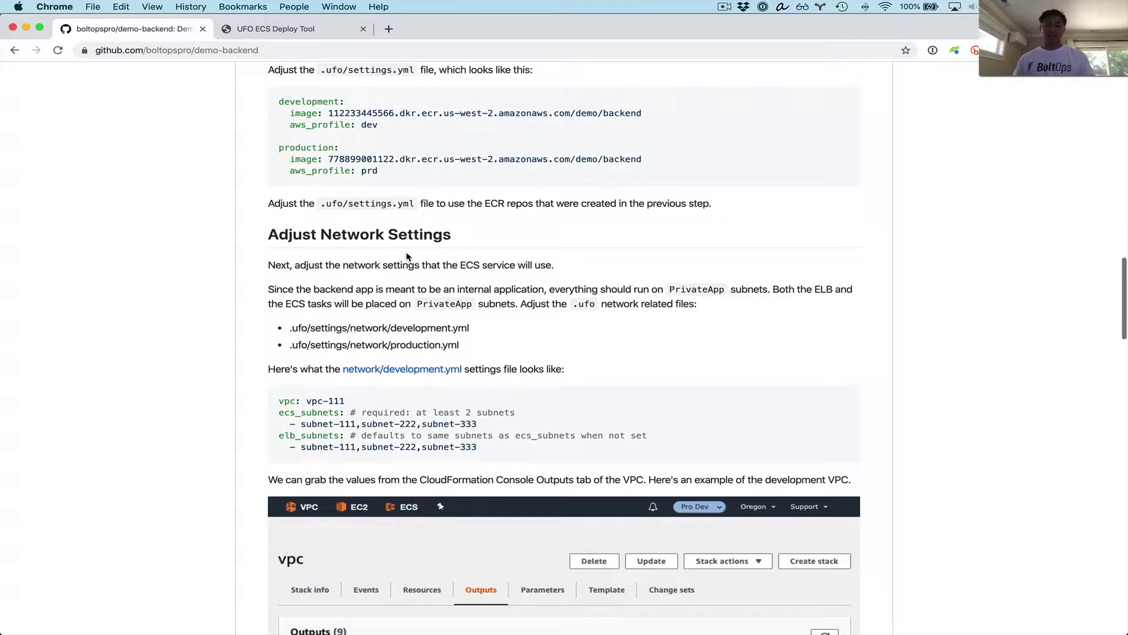
pyautogui.scroll(-2, 407, 256)
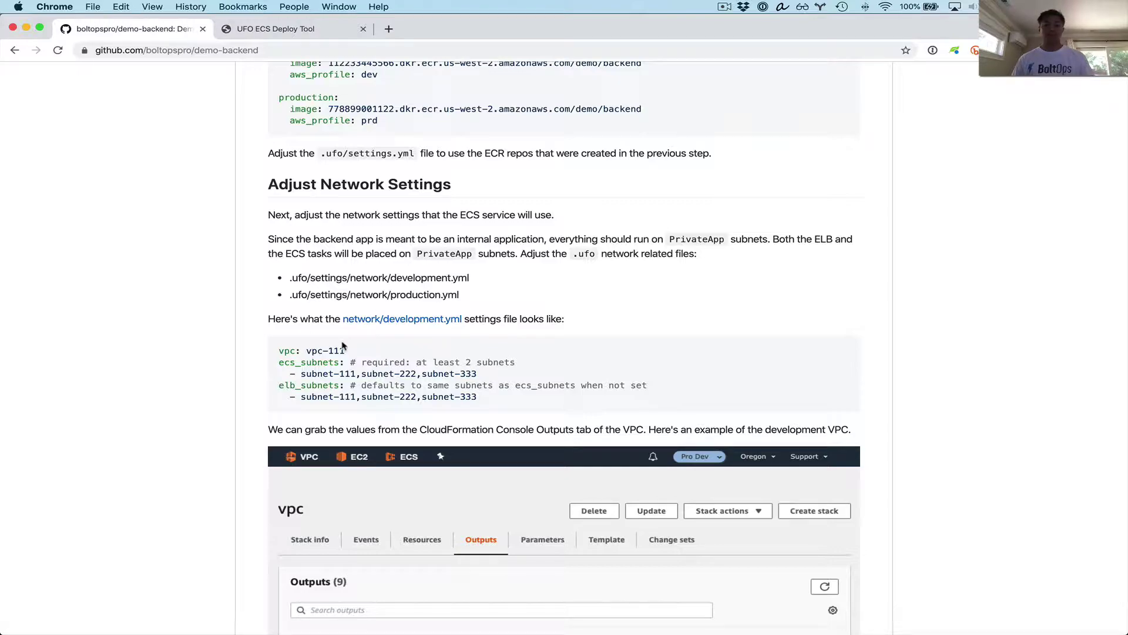
# Open .ufo/settings/network/development.yml of demo-backend in Cloud9 and close settings.yml.
pyautogui.hotkey('ctrl', 'Up')
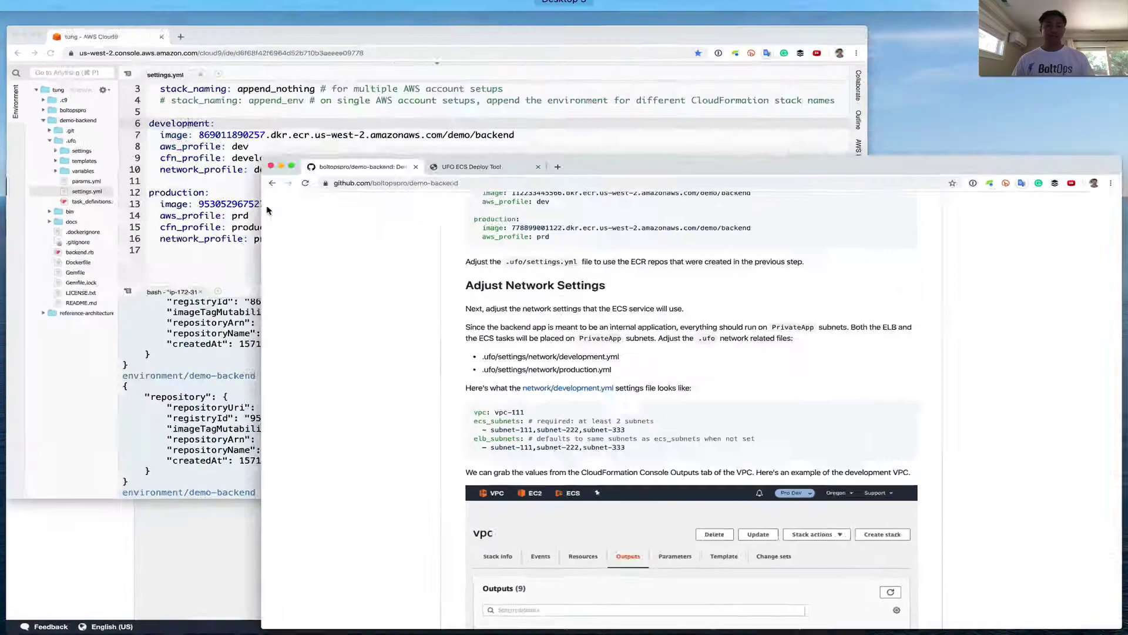
pyautogui.click(130, 227)
pyautogui.click(64, 178)
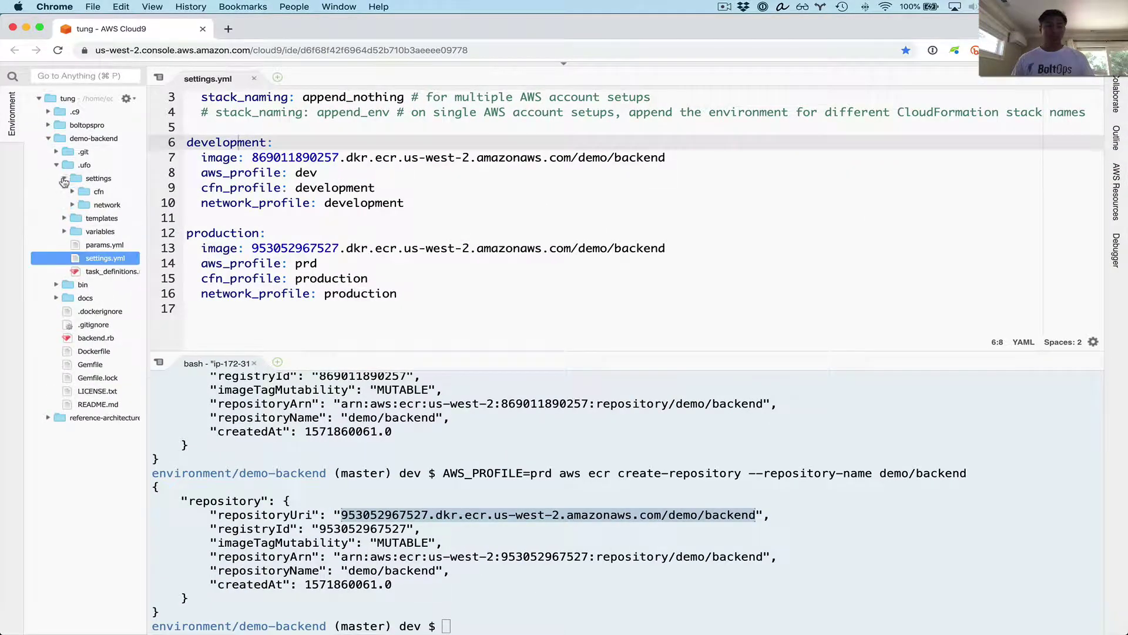
pyautogui.click(73, 205)
pyautogui.click(96, 221)
pyautogui.doubleClick(96, 221)
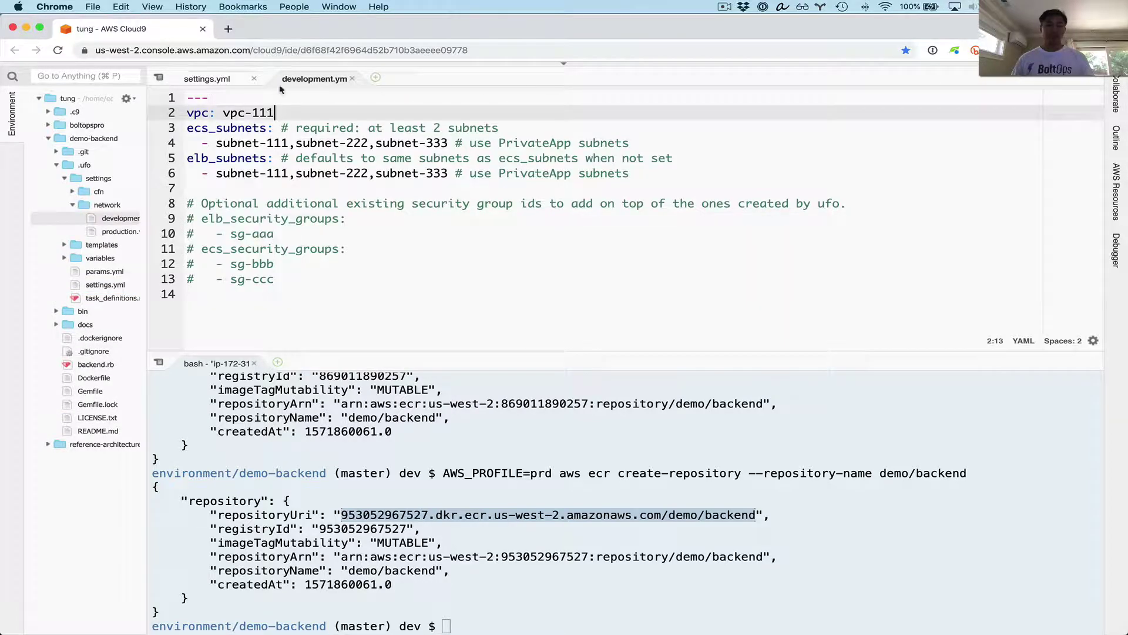
pyautogui.click(254, 78)
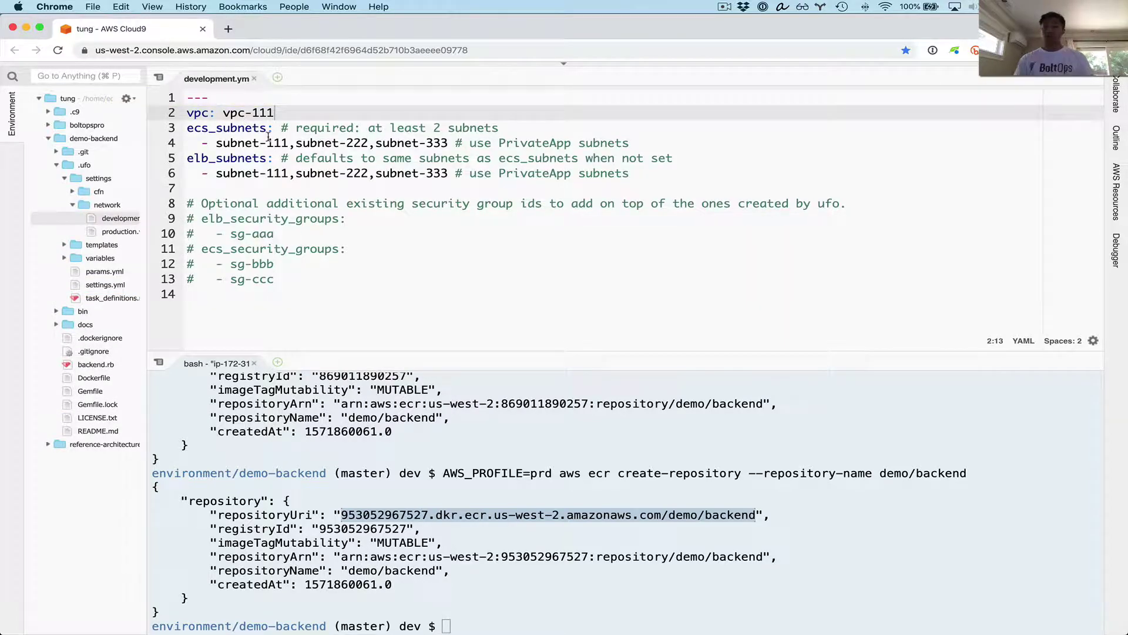
# Switch to the CloudFormation console of the Pro Dev account and copy the Vpc value from the vpc stack's outputs.
pyautogui.hotkey('ctrl', 'Left')
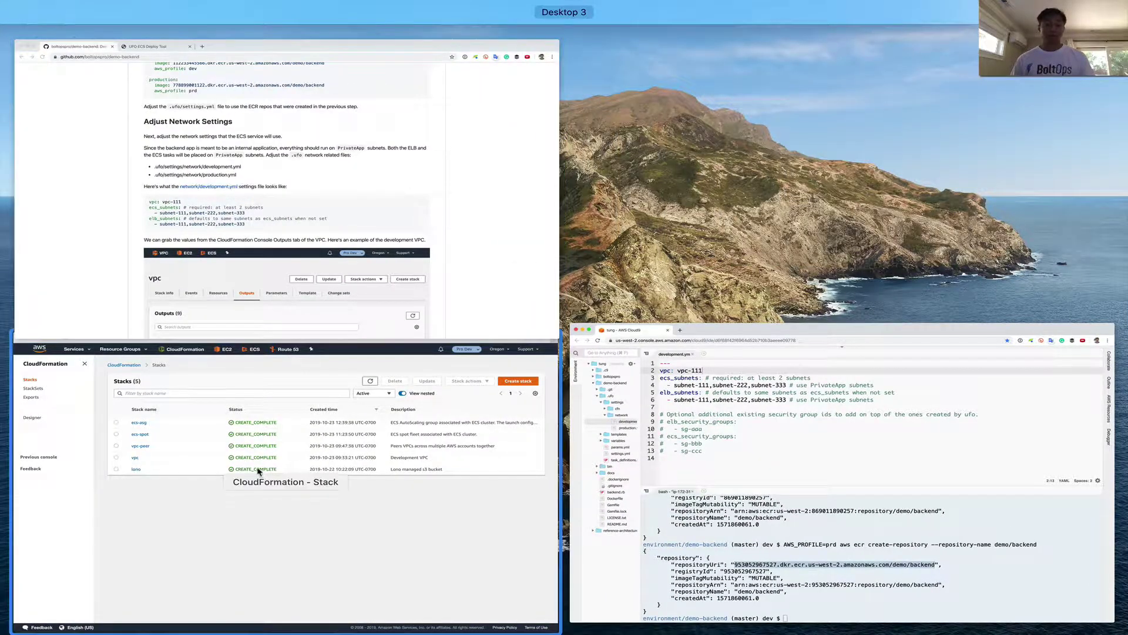
pyautogui.click(251, 498)
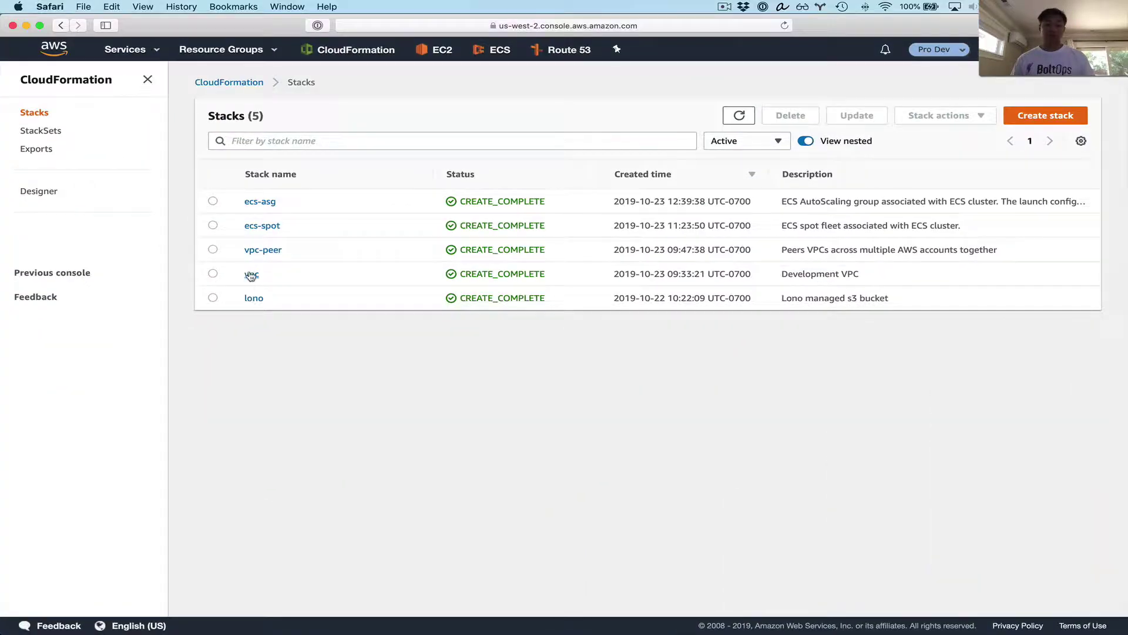
pyautogui.click(251, 274)
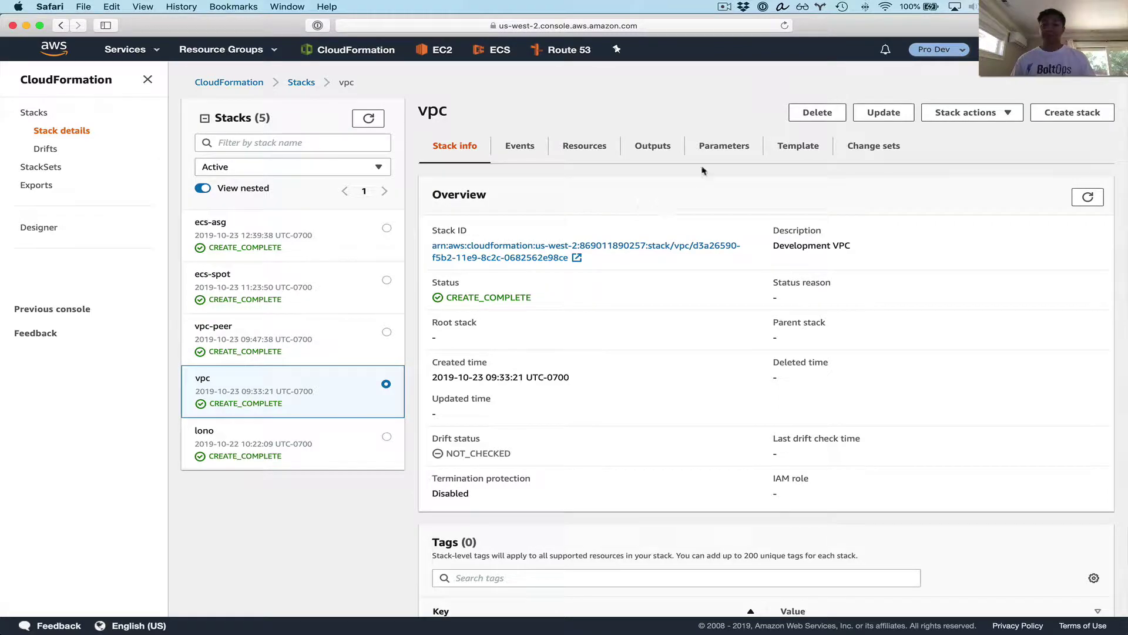
pyautogui.click(656, 153)
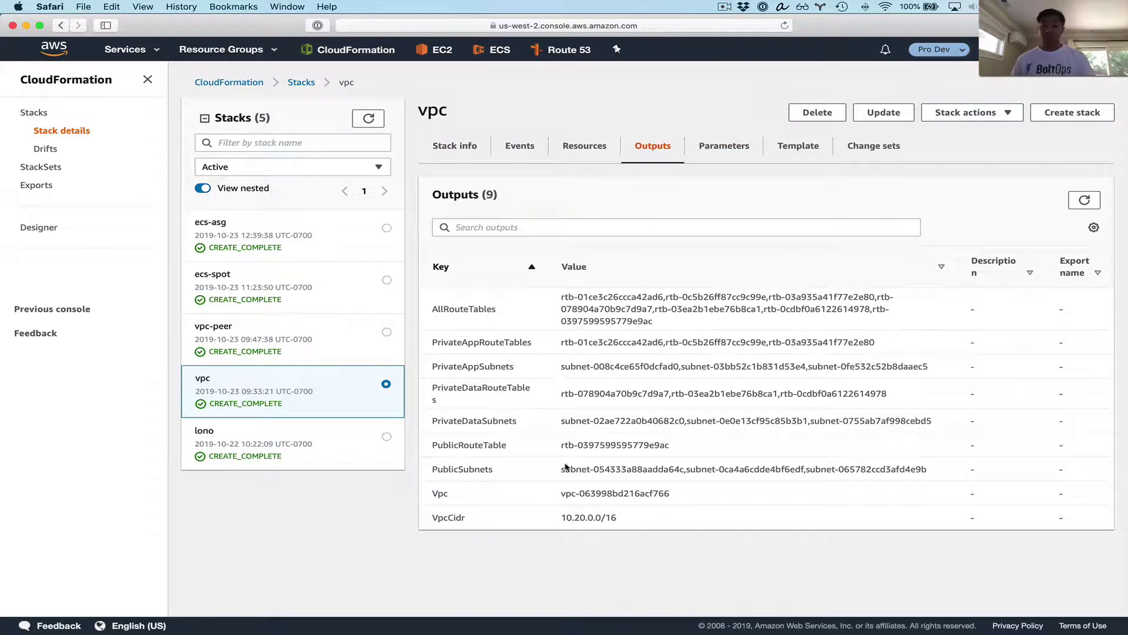
pyautogui.tripleClick(570, 493)
pyautogui.press('super+c')
# Back in Cloud9, replace the vpc-111 placeholder in development.yml with the copied vpc-063998bd216acf766.
pyautogui.hotkey('ctrl', 'Up')
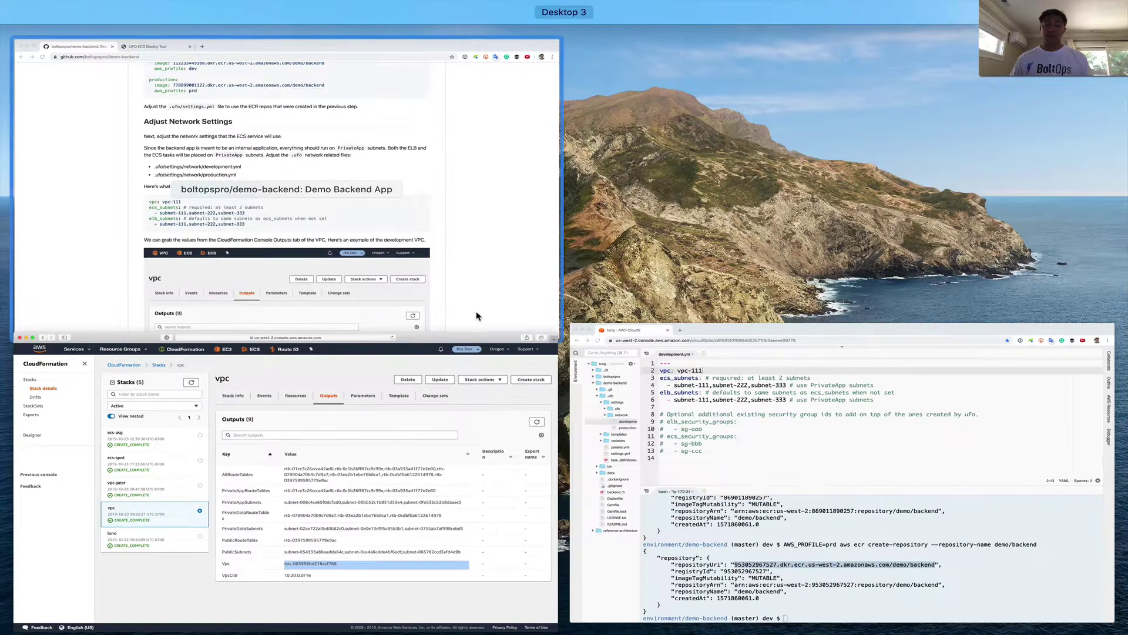
pyautogui.click(594, 353)
pyautogui.doubleClick(234, 110)
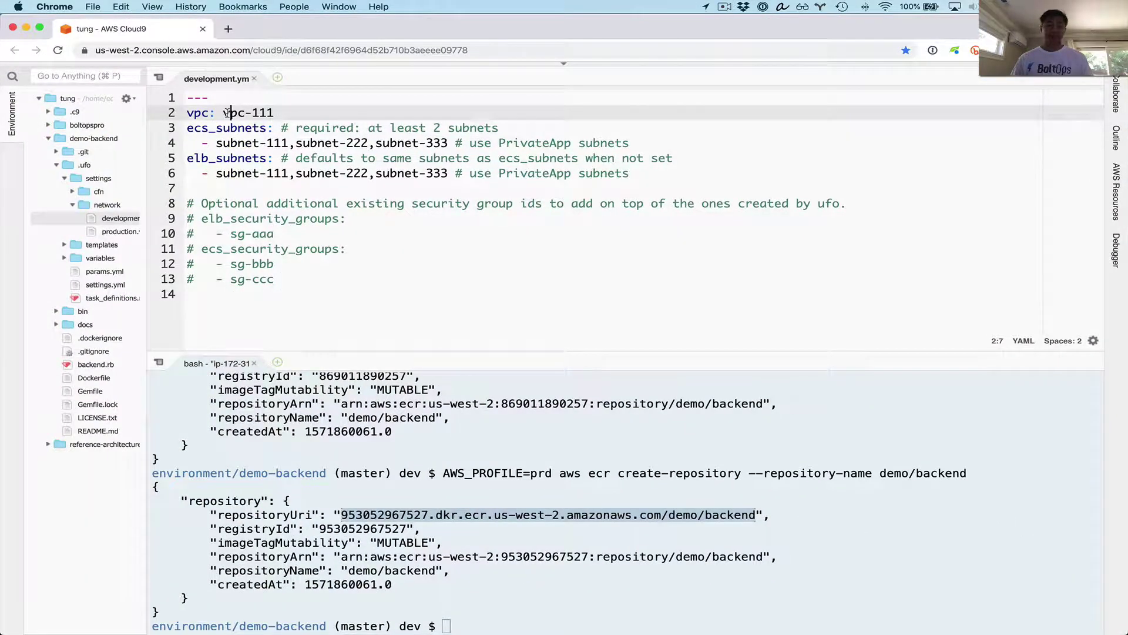
pyautogui.press('super+v')
# Copy the PrivateAppSubnets value from the development vpc stack's outputs in CloudFormation.
pyautogui.hotkey('ctrl', 'Up')
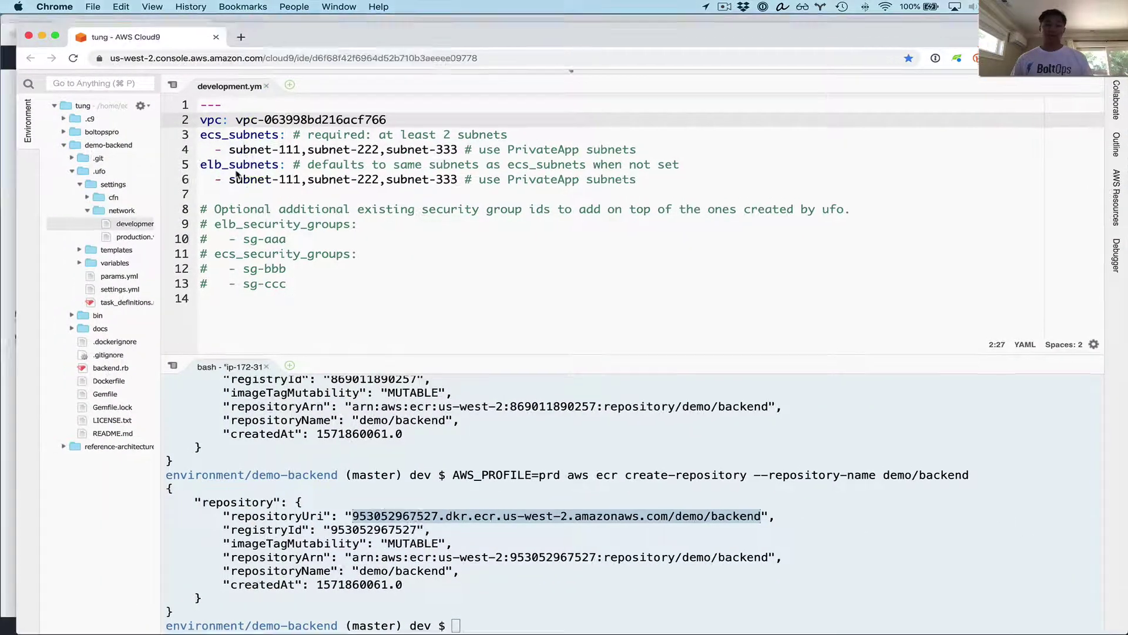
pyautogui.click(392, 424)
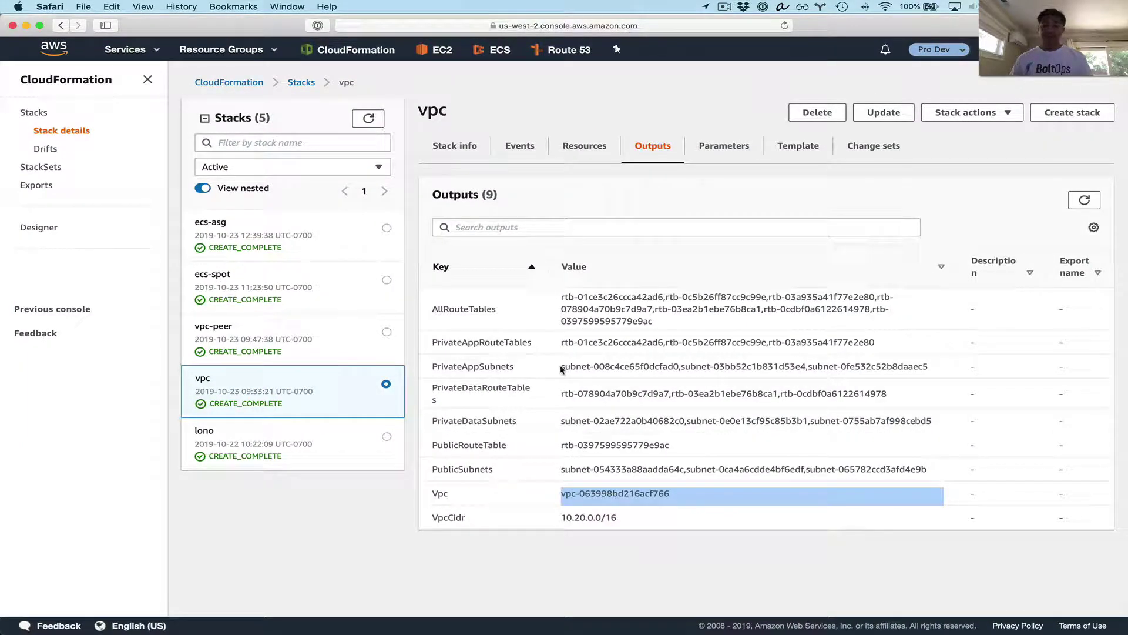
pyautogui.moveTo(561, 368); pyautogui.dragTo(939, 366)
pyautogui.press('super+c')
# Replace the placeholder subnets under both ecs_subnets and elb_subnets in development.yml with the three copied PrivateApp subnet IDs and save the file.
pyautogui.hotkey('ctrl', 'Up')
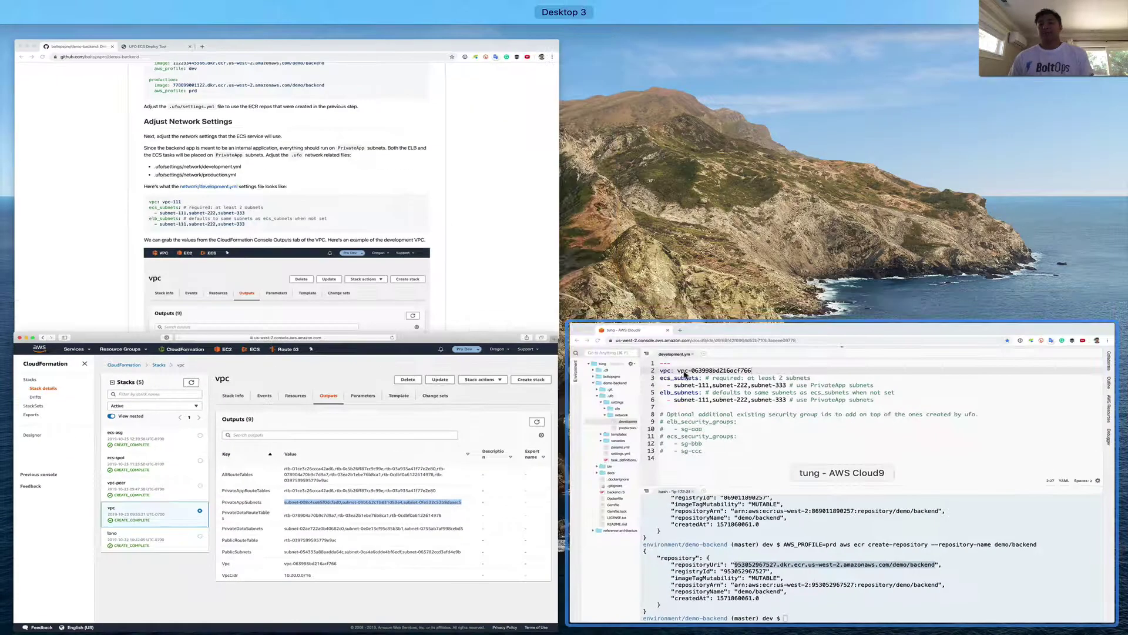
pyautogui.click(685, 374)
pyautogui.click(210, 145)
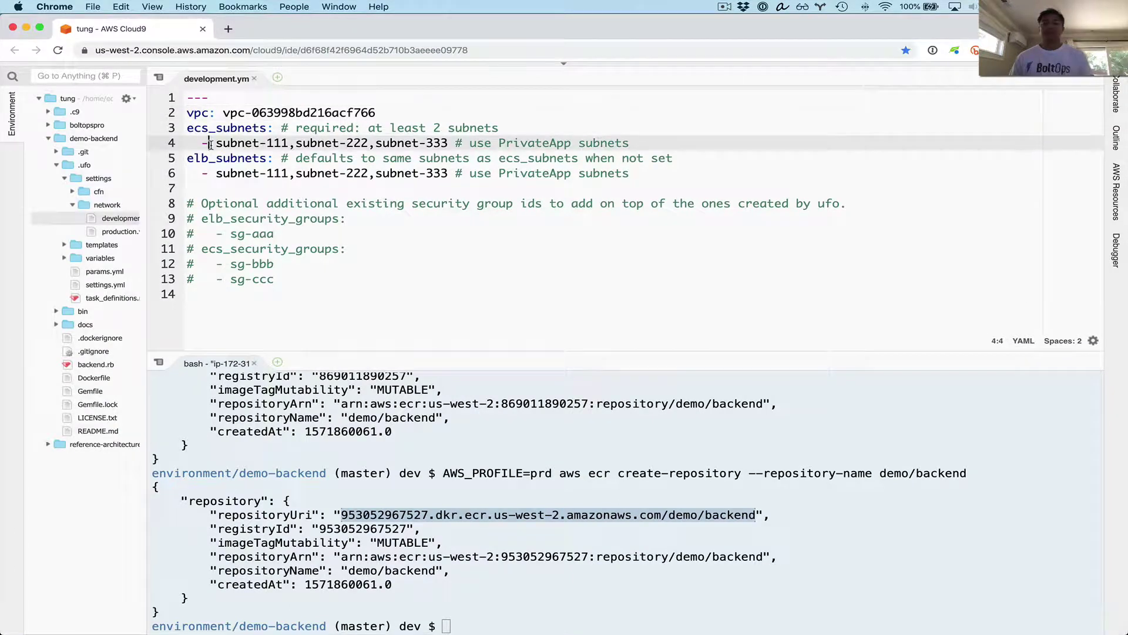
pyautogui.moveTo(216, 143); pyautogui.dragTo(449, 143)
pyautogui.hotkey('ctrl', 'alt', 'Right')
pyautogui.press('super+v')
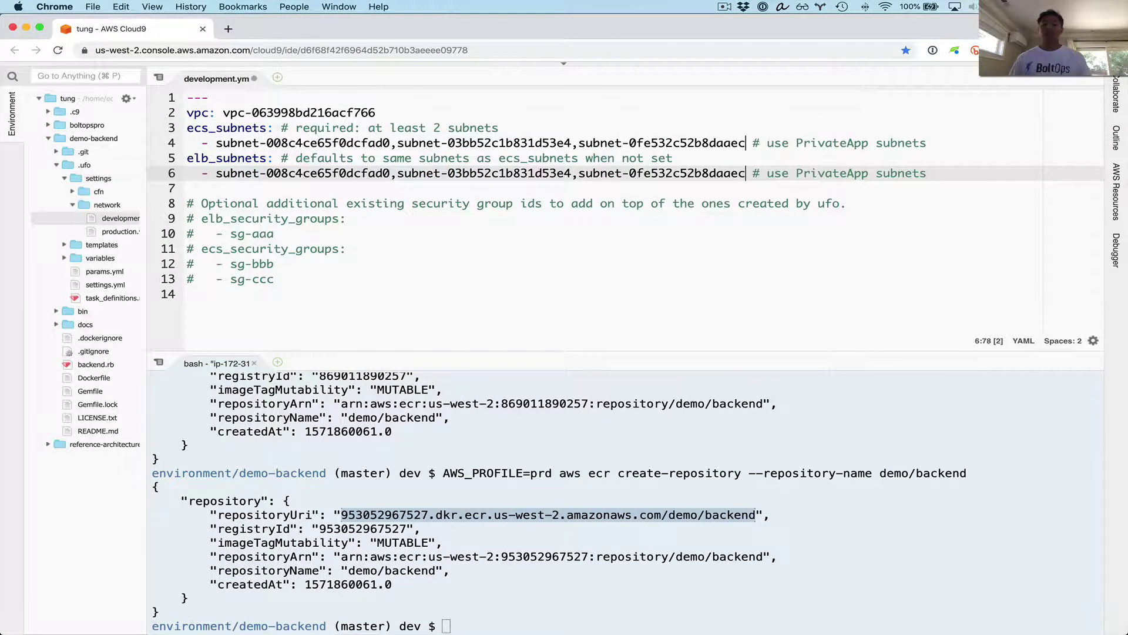
pyautogui.write('5')
pyautogui.press('super+s')
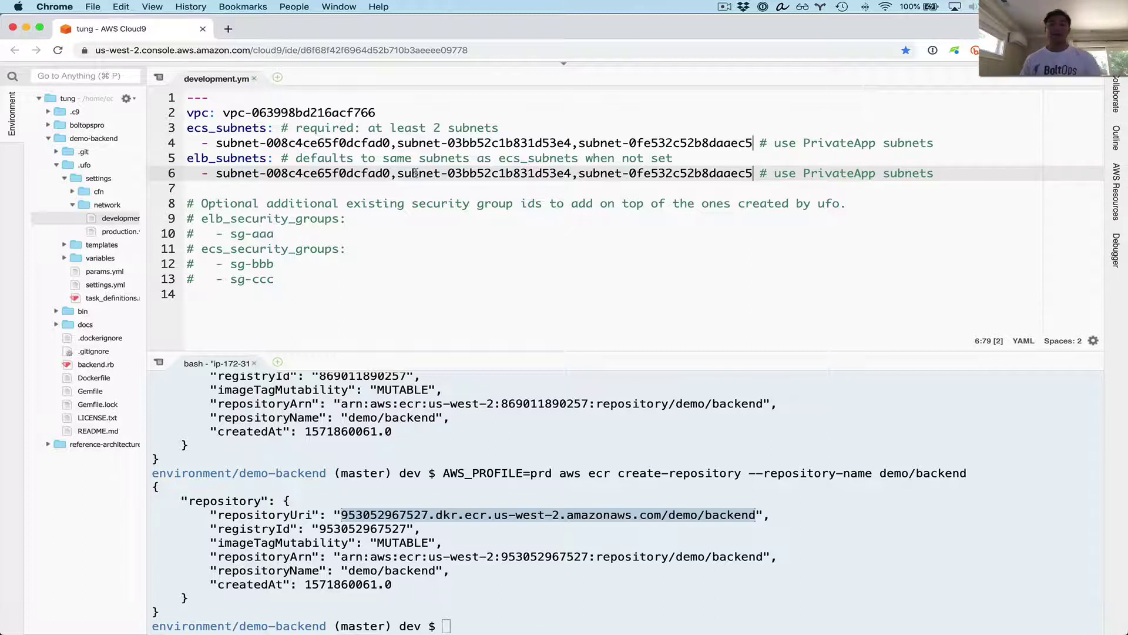
# Review the ecs_subnets and elb_subnets entries and the optional security group comments in development.yml.
pyautogui.doubleClick(241, 129)
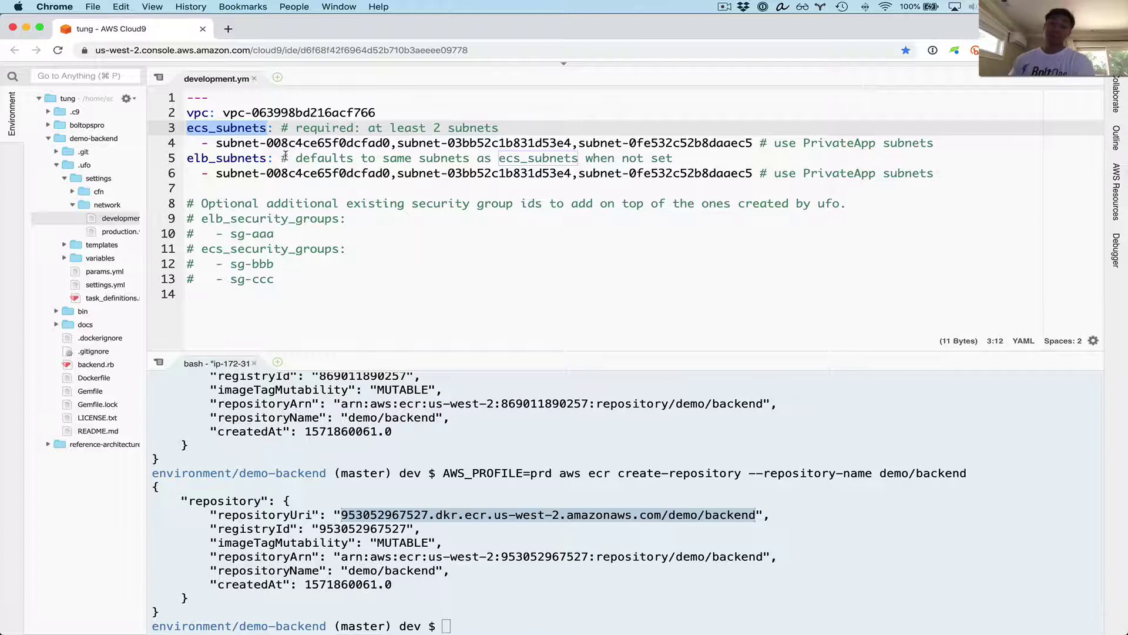
pyautogui.doubleClick(248, 173)
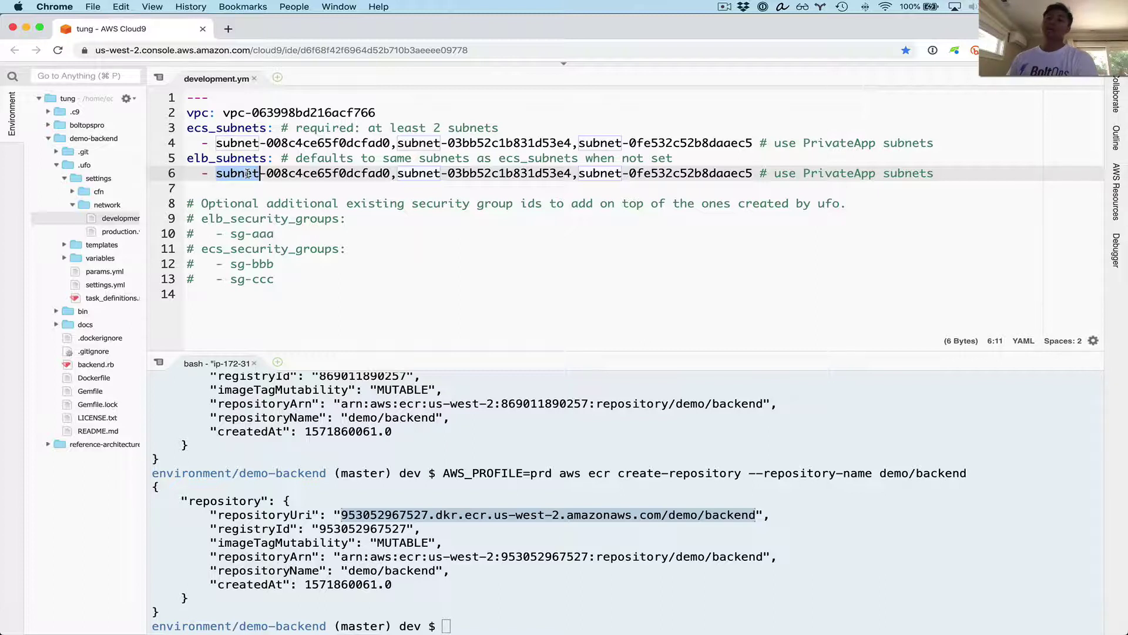
pyautogui.click(301, 204)
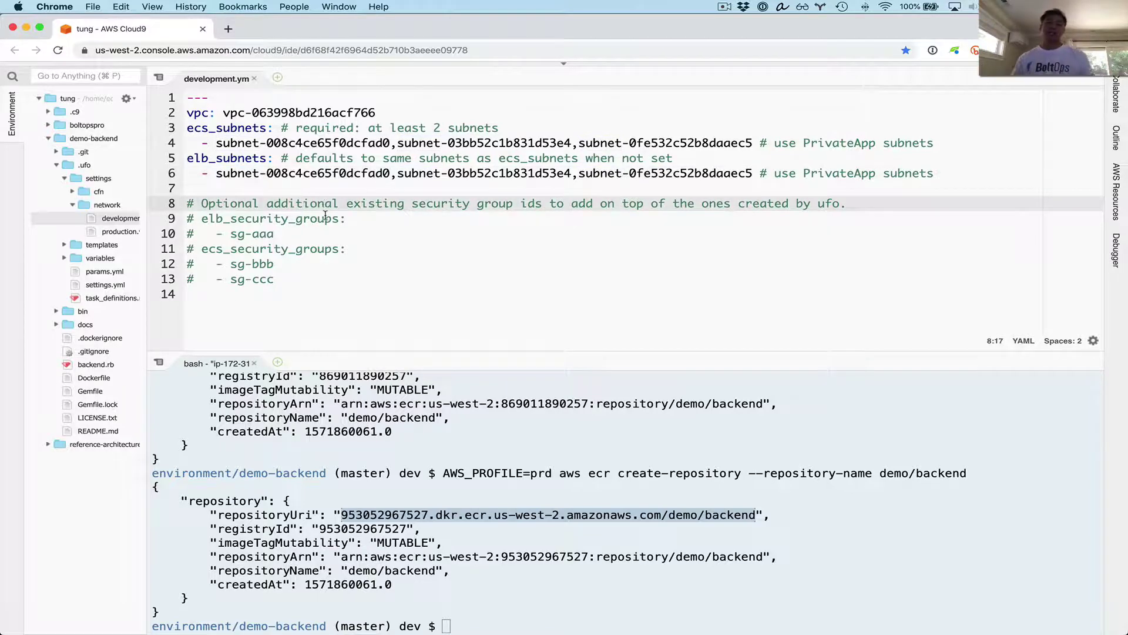
# Open network/production.yml in Cloud9, and show the vpc stack's outputs in CloudFormation under the Pro Prd account.
pyautogui.doubleClick(118, 232)
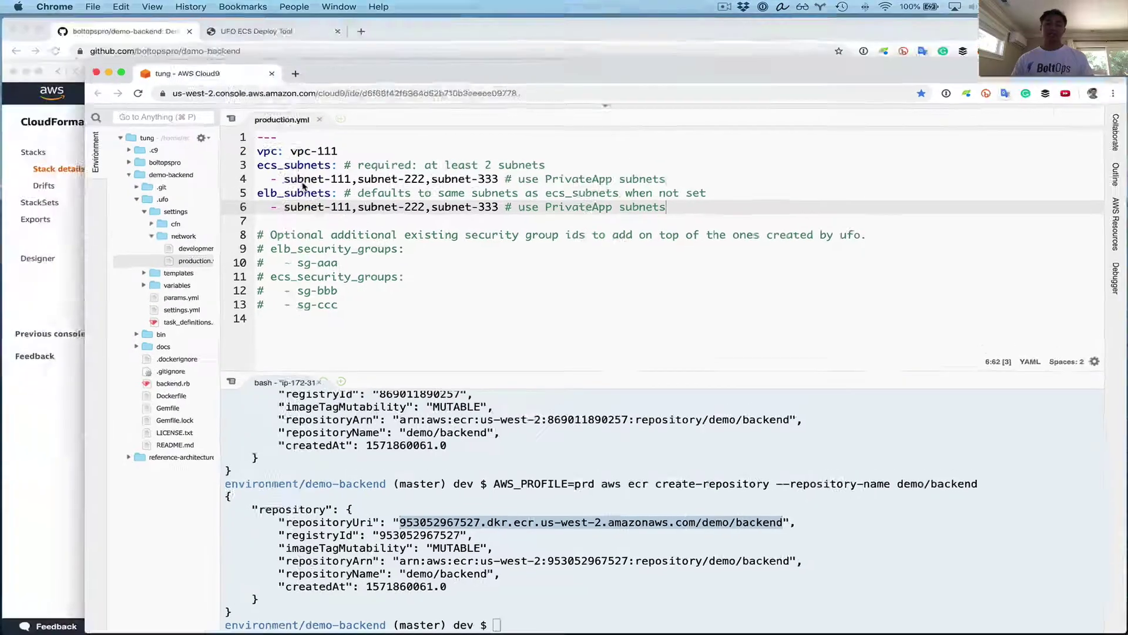
pyautogui.hotkey('ctrl', 'Up')
pyautogui.press('Escape')
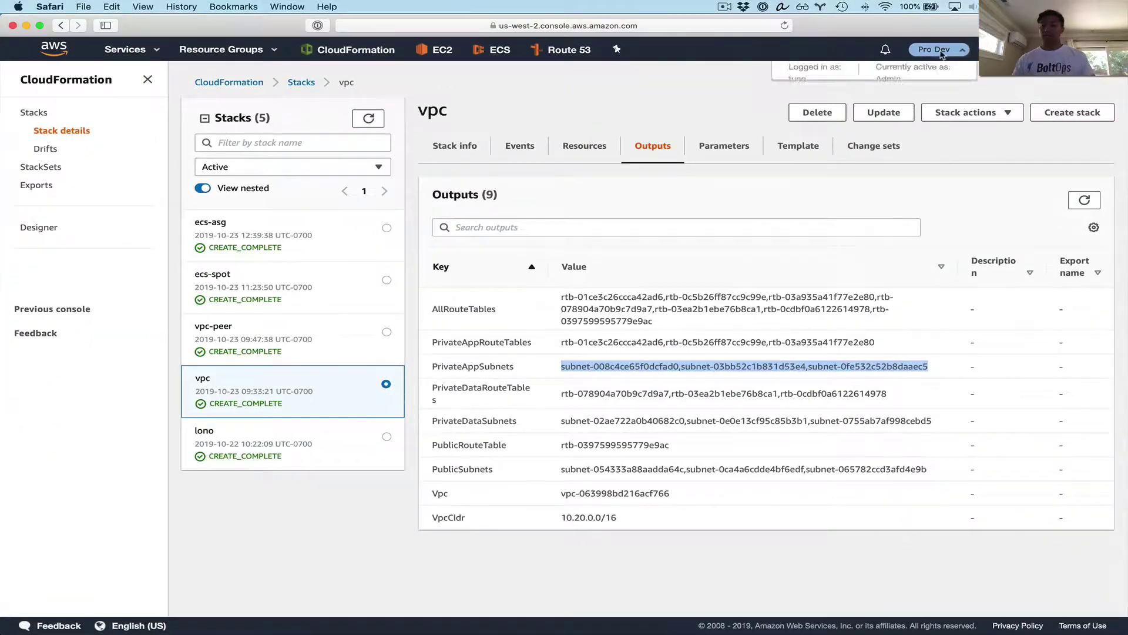
pyautogui.click(939, 50)
pyautogui.click(819, 189)
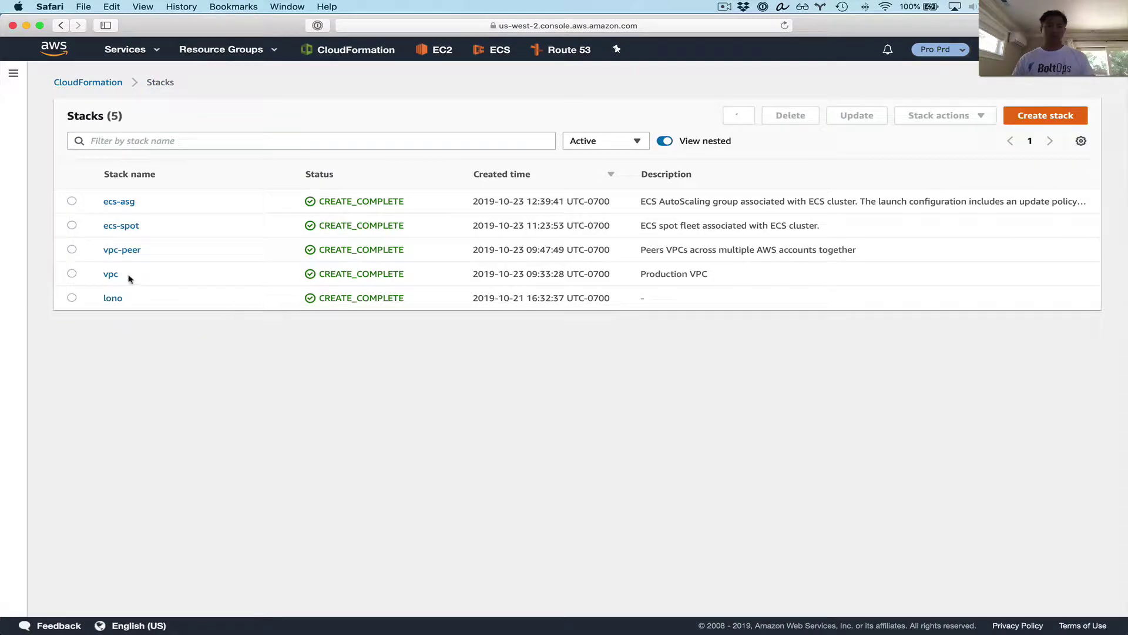
pyautogui.click(111, 275)
pyautogui.click(541, 142)
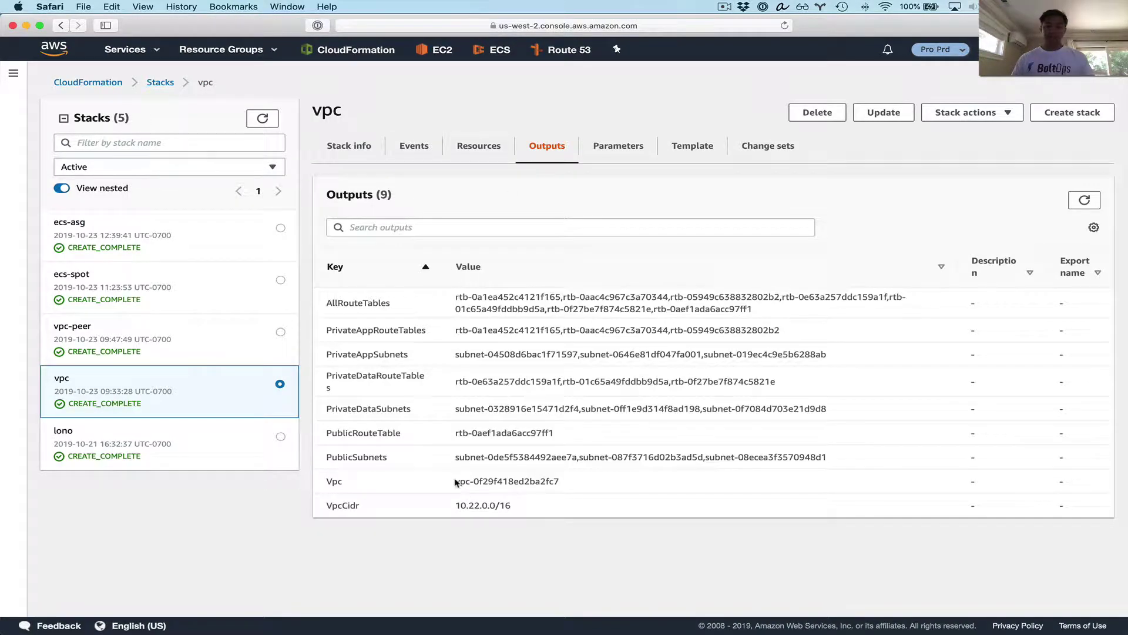
# Copy the production stack's Vpc value and replace the vpc-111 placeholder in production.yml with vpc-0f29f418ed2ba2fc7.
pyautogui.moveTo(455, 481); pyautogui.dragTo(558, 481)
pyautogui.hotkey('ctrl', 'Up')
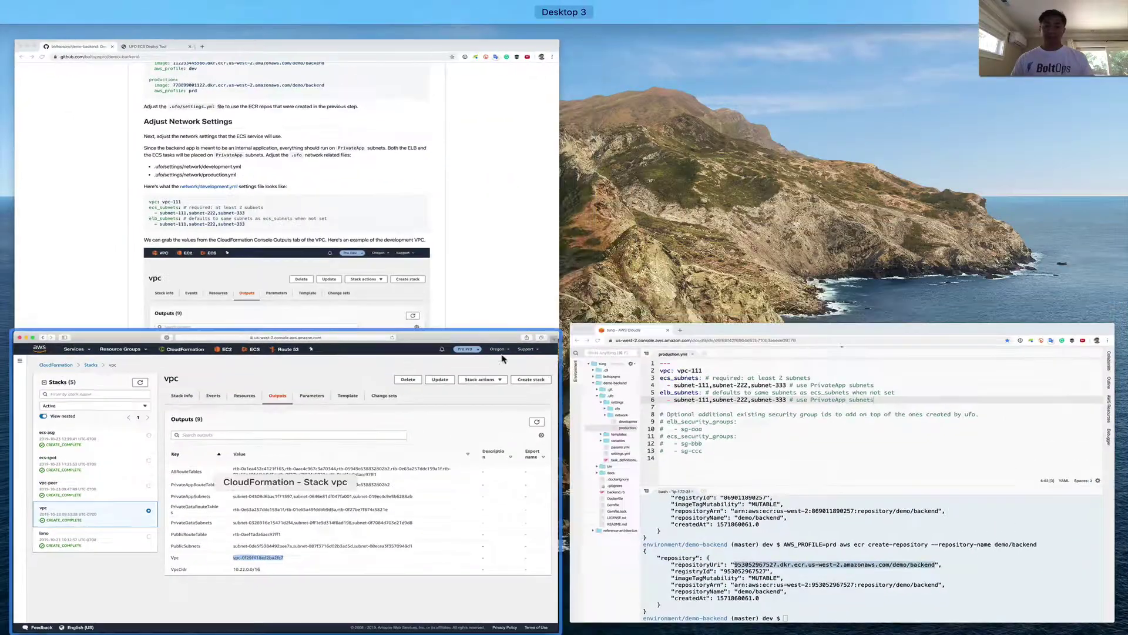
pyautogui.click(831, 378)
pyautogui.click(224, 113)
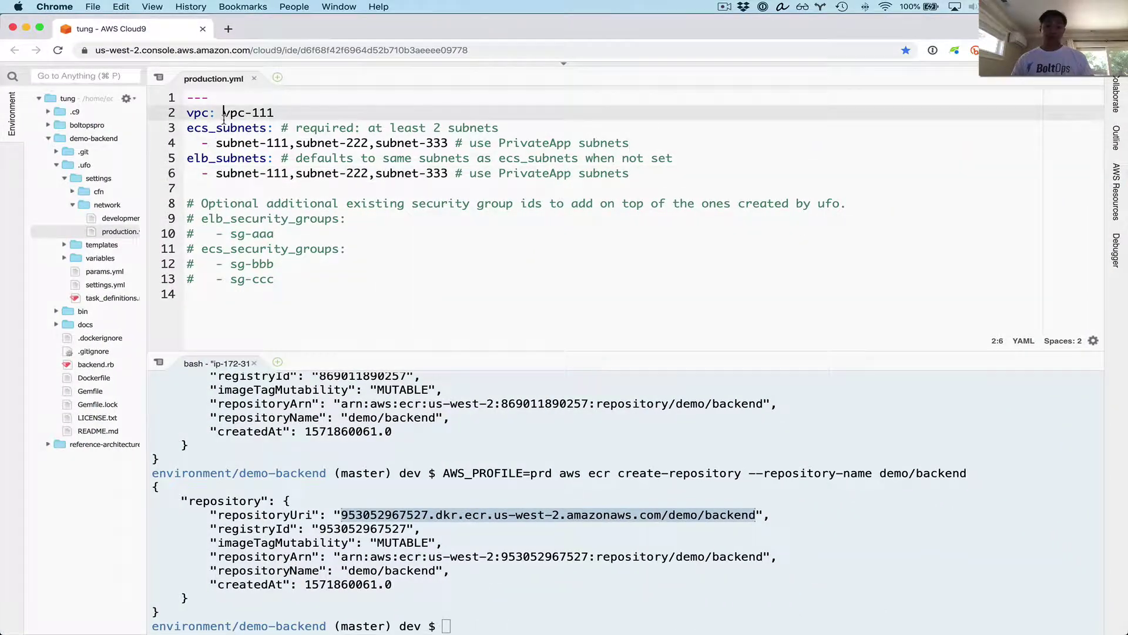
pyautogui.press('super+shift+Right')
pyautogui.press('super+v')
# Copy the three PrivateAppSubnets IDs from the production vpc stack's outputs in CloudFormation.
pyautogui.hotkey('ctrl', 'Up')
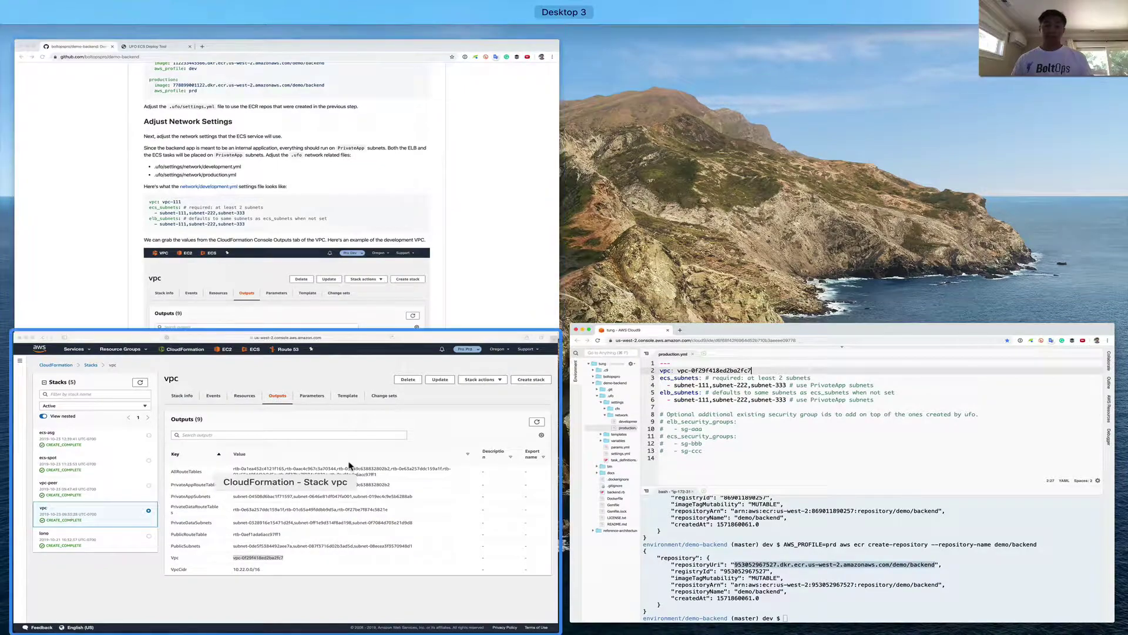
pyautogui.click(411, 406)
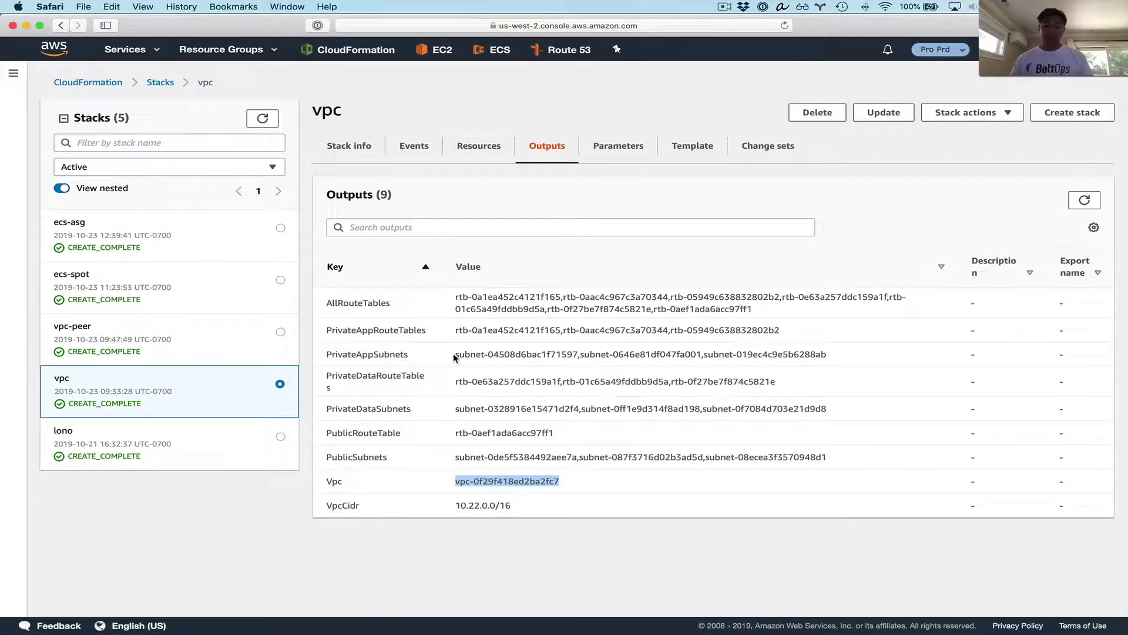
pyautogui.moveTo(456, 354); pyautogui.dragTo(827, 354)
# In Cloud9, replace the placeholder subnets under ecs_subnets and elb_subnets in production.yml with subnet-04508d6bac1f71597,subnet-0646e81df047fa001,subnet-019ec4c9e5b6288ab.
pyautogui.hotkey('ctrl', 'Up')
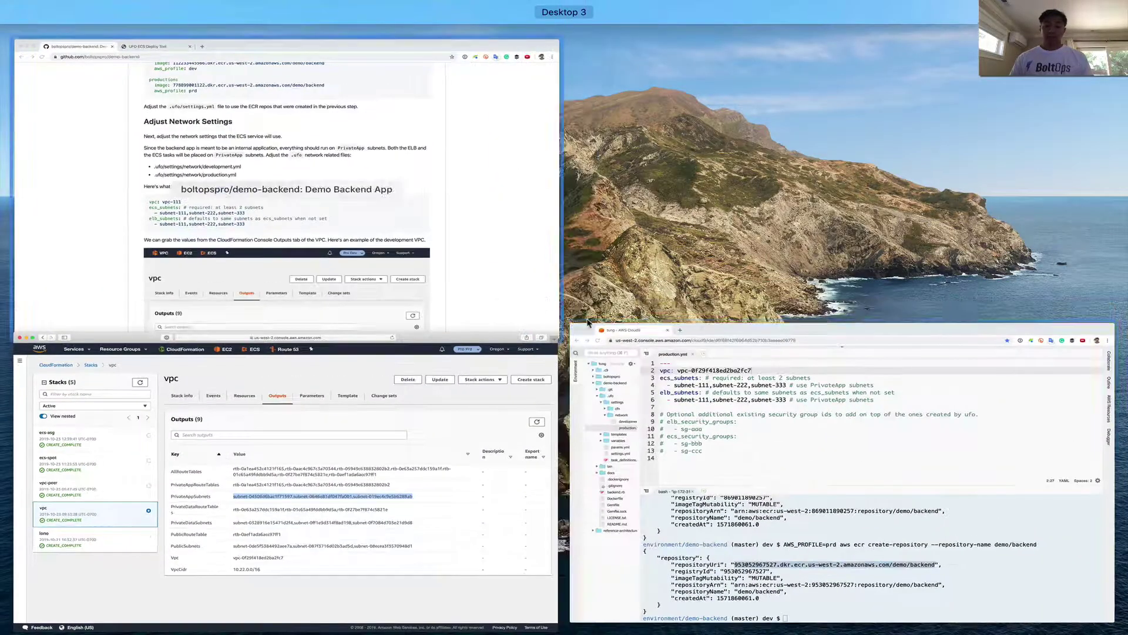
pyautogui.click(834, 464)
pyautogui.click(214, 144)
pyautogui.moveTo(213, 145); pyautogui.dragTo(449, 144)
pyautogui.hotkey('ctrl', 'alt', 'Right')
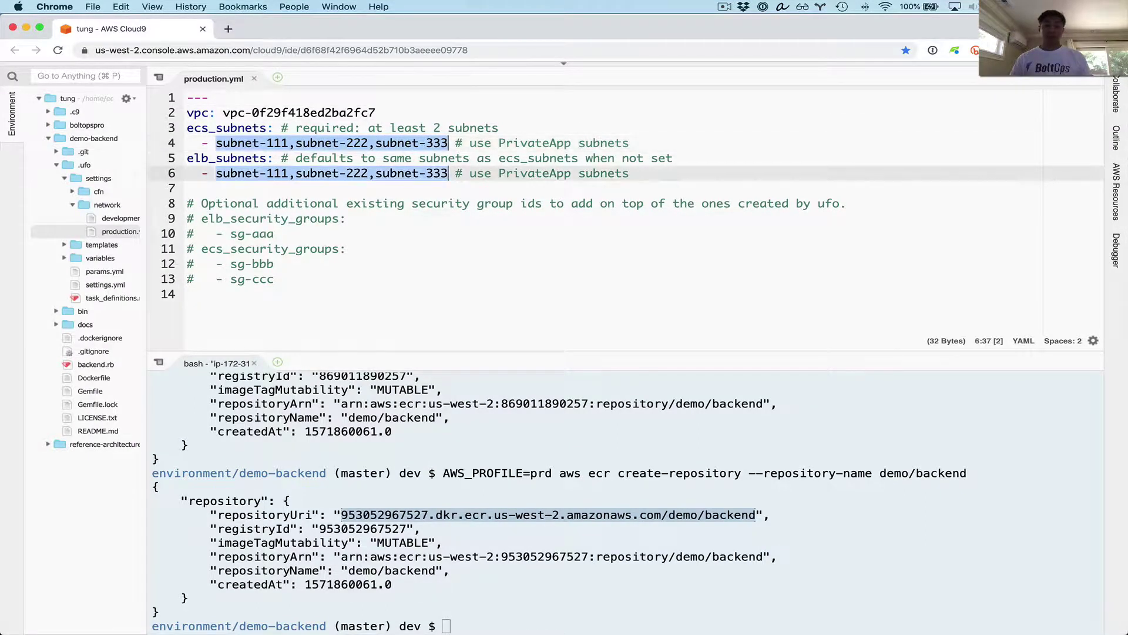
pyautogui.press('super+v')
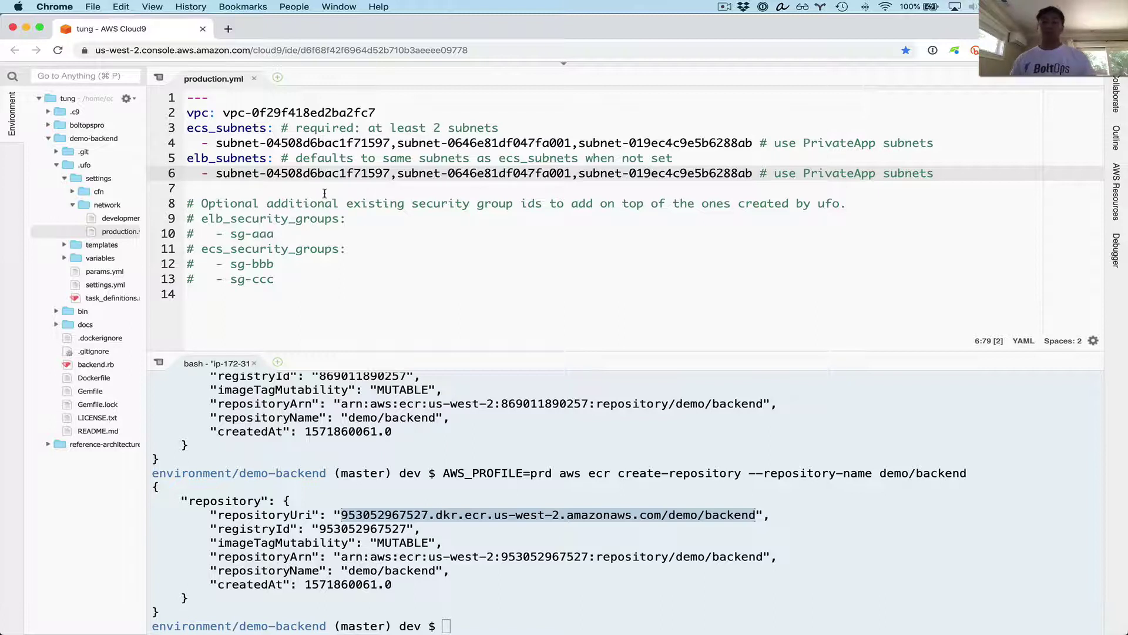
pyautogui.click(256, 176)
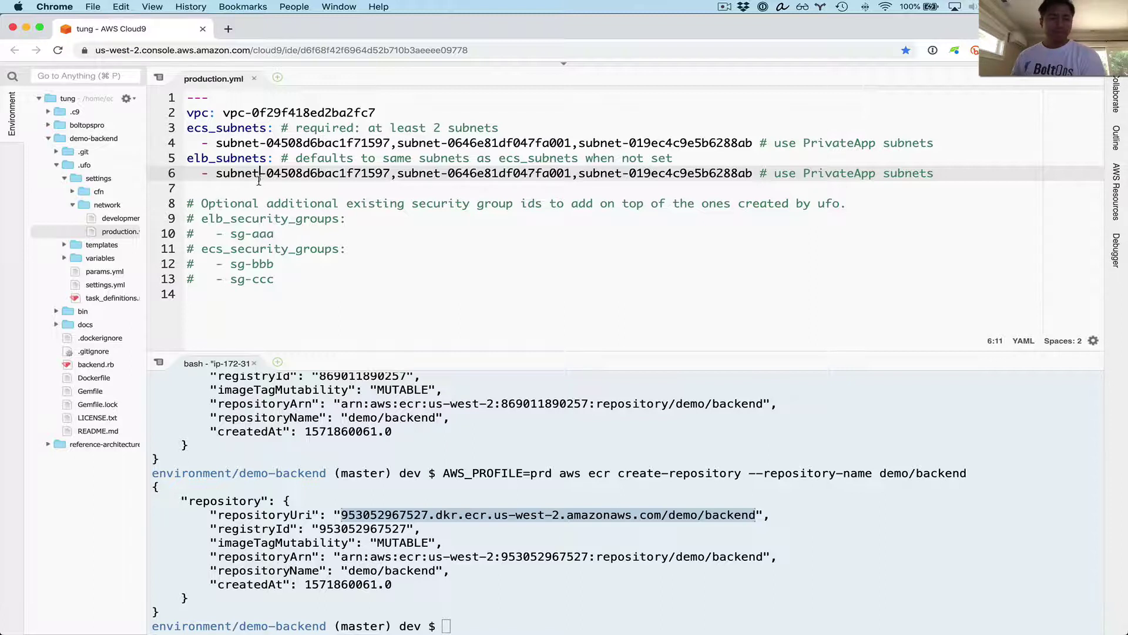
pyautogui.click(261, 219)
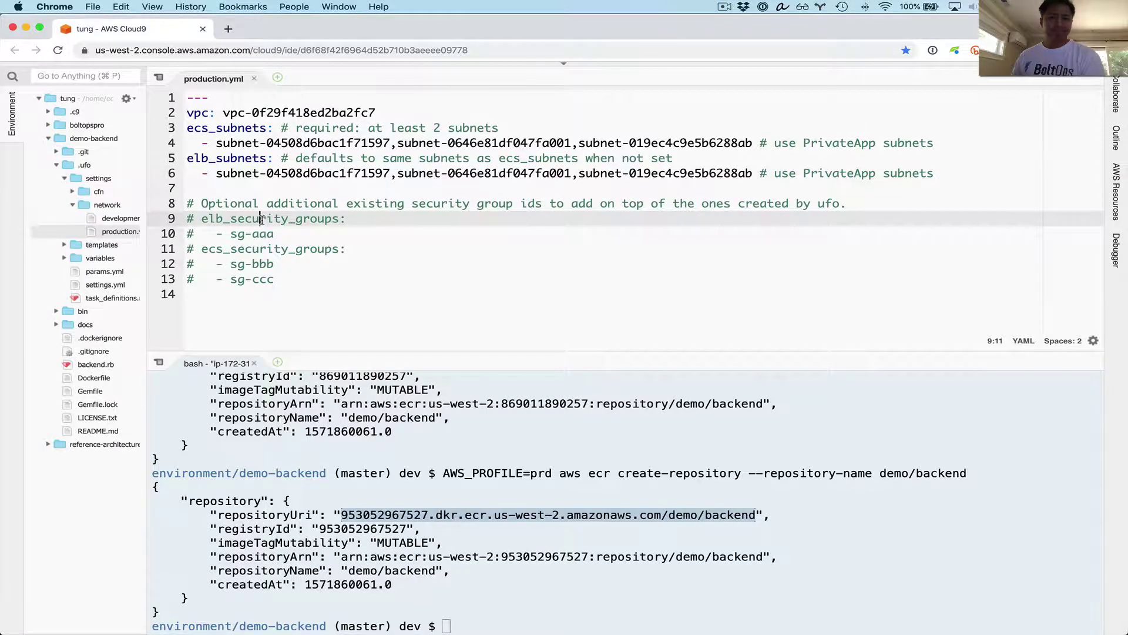
# Switch to the demo-backend README on GitHub and read the Internal Route53 Record section about creating a private hosted zone.
pyautogui.hotkey('ctrl', 'Up')
pyautogui.click(286, 220)
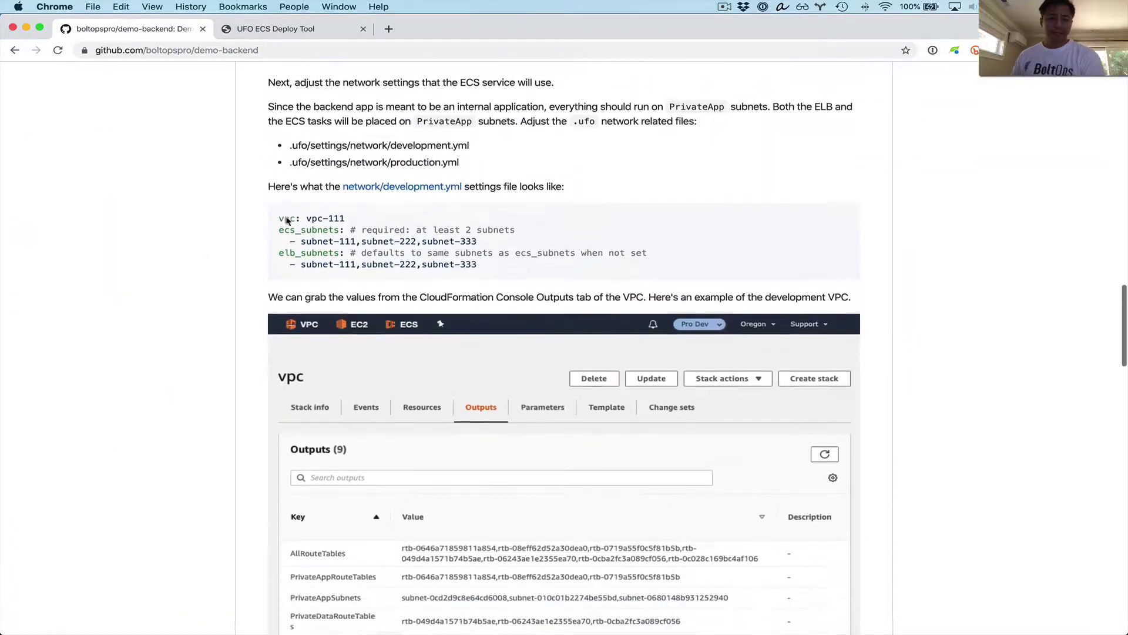
pyautogui.scroll(-10, 287, 221)
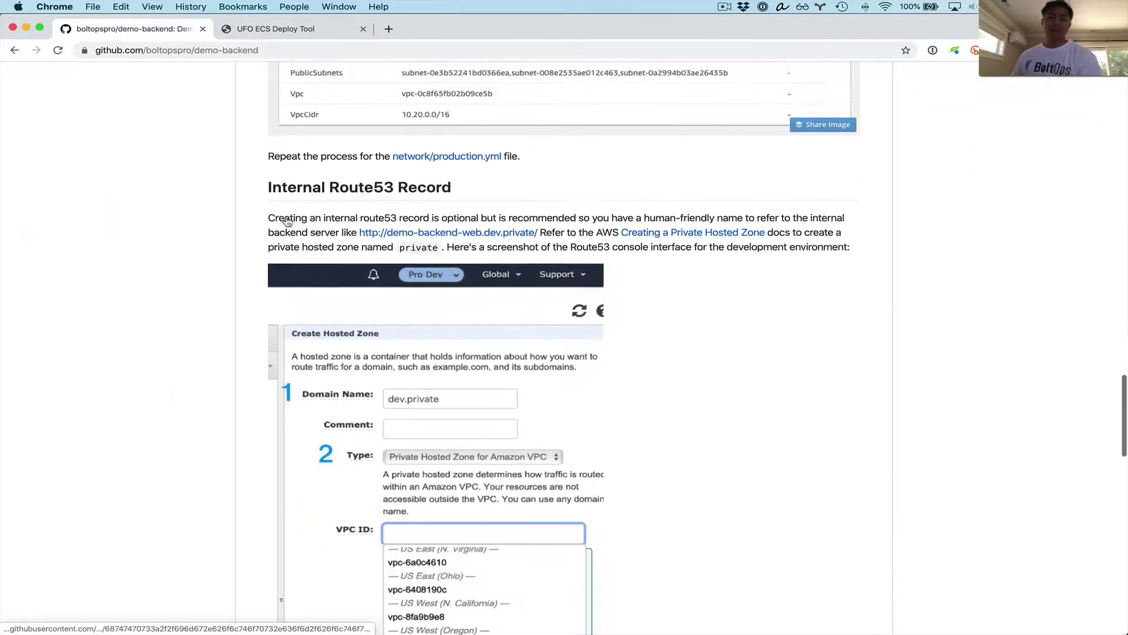
pyautogui.scroll(-2, 287, 220)
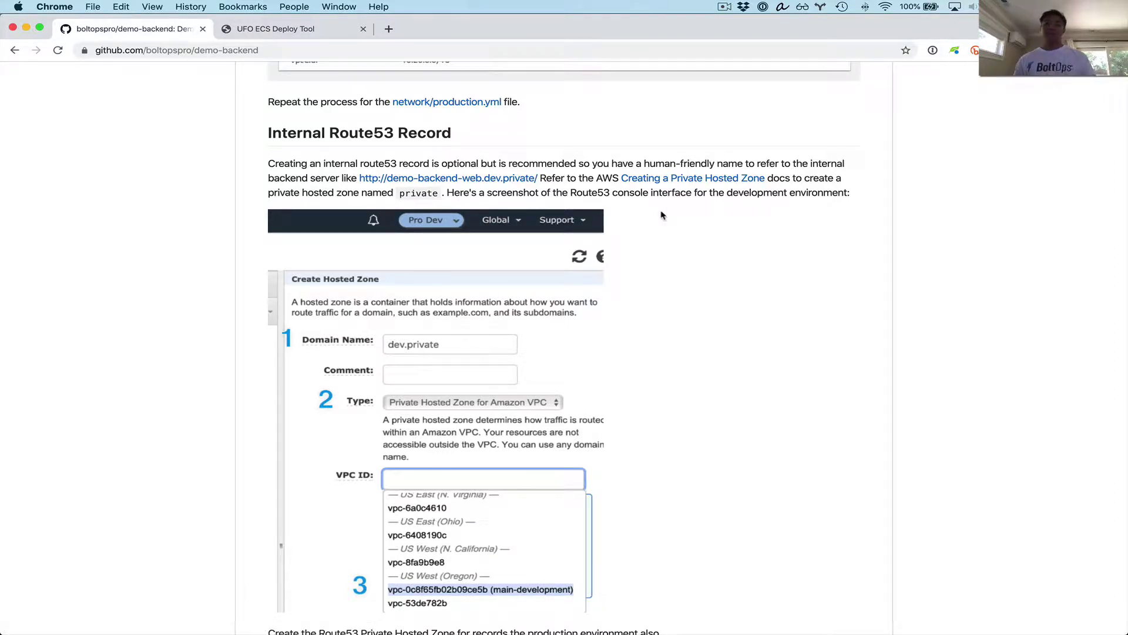
pyautogui.scroll(-1, 646, 216)
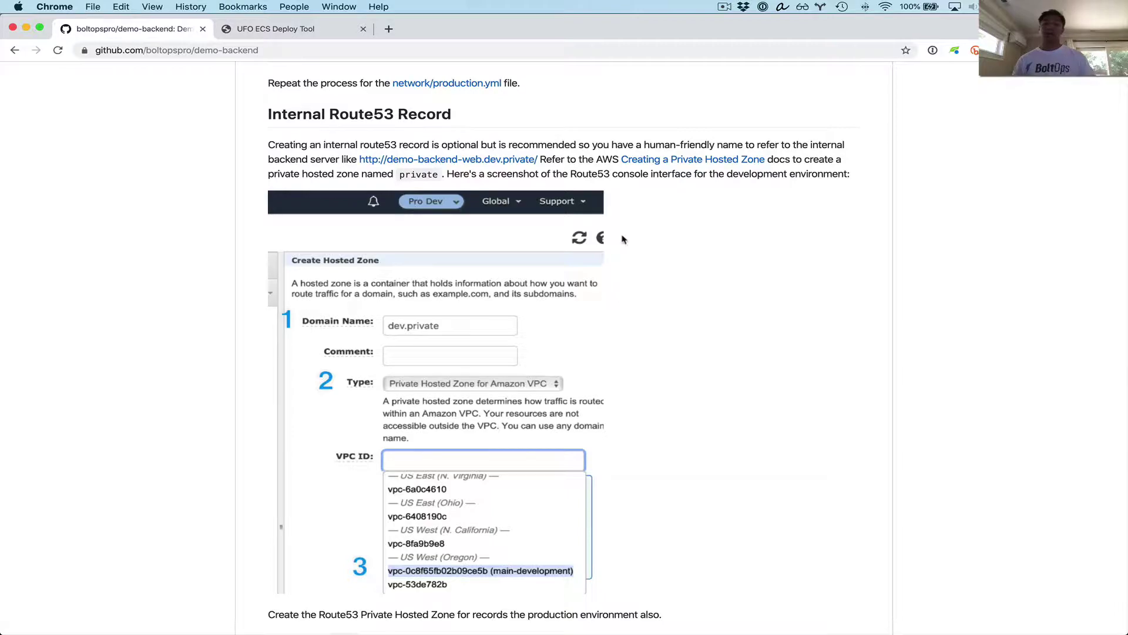
pyautogui.scroll(-2, 630, 239)
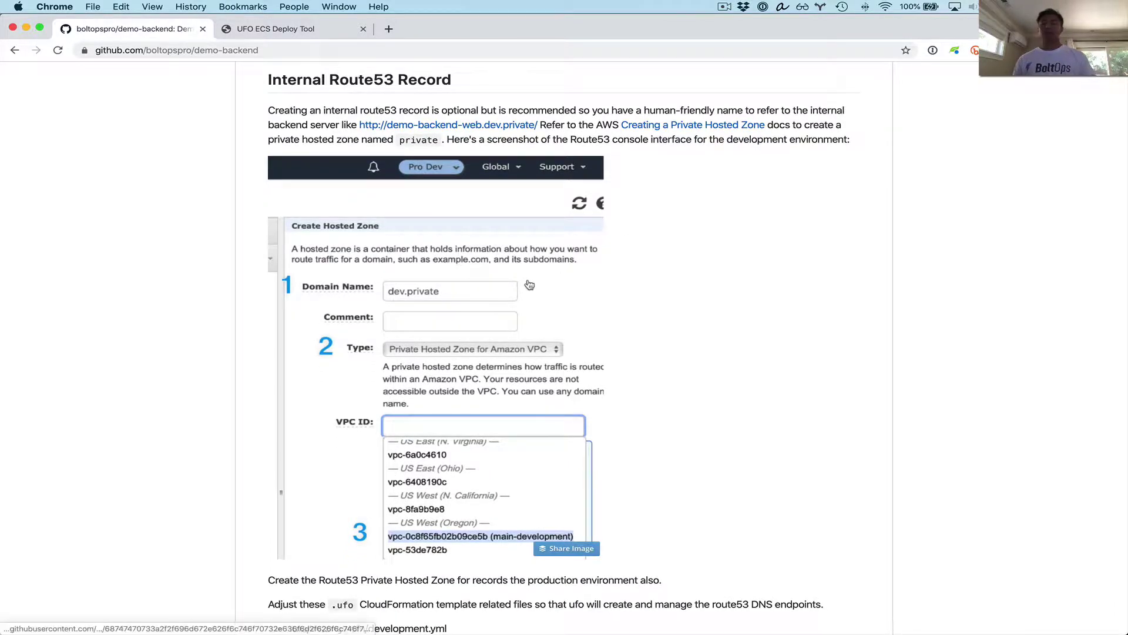
pyautogui.scroll(20, 530, 285)
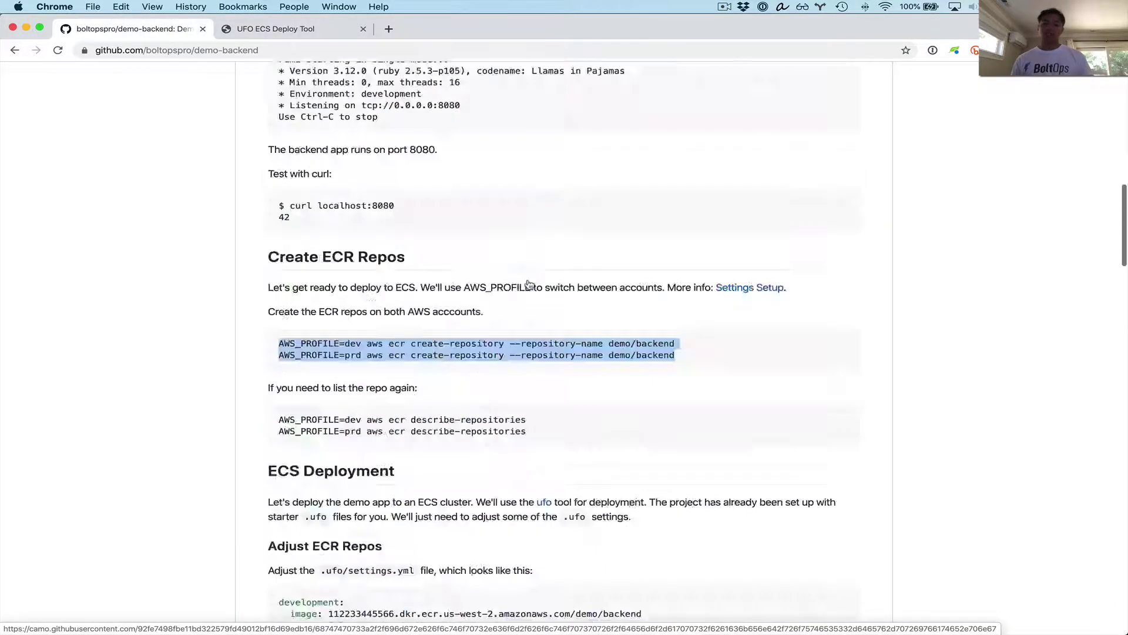
pyautogui.scroll(-20, 503, 433)
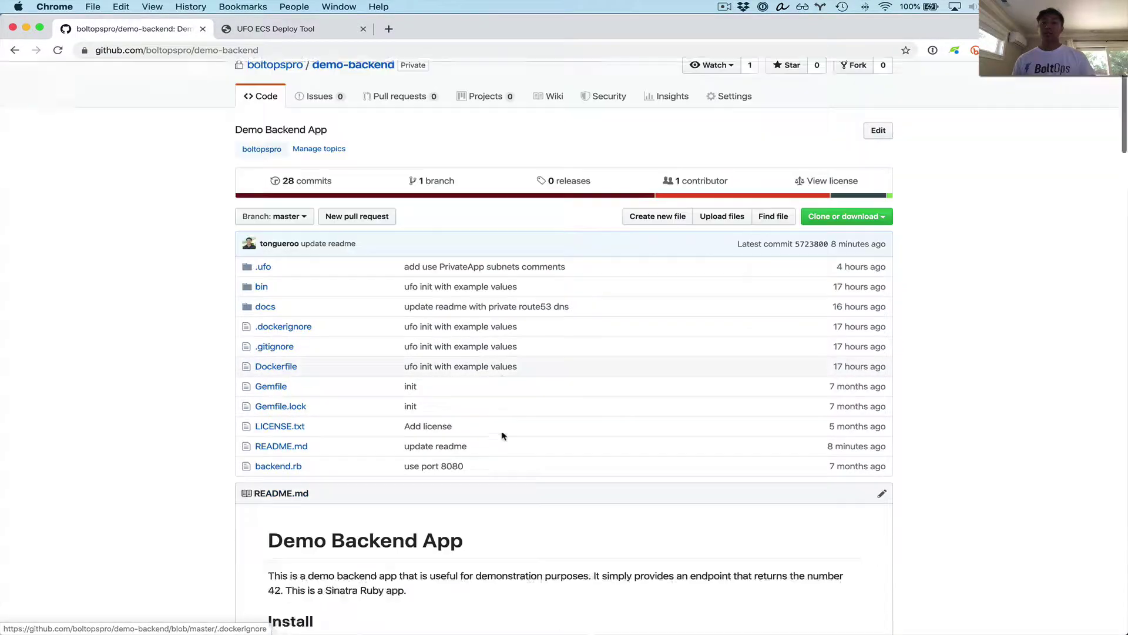
pyautogui.scroll(-10, 502, 433)
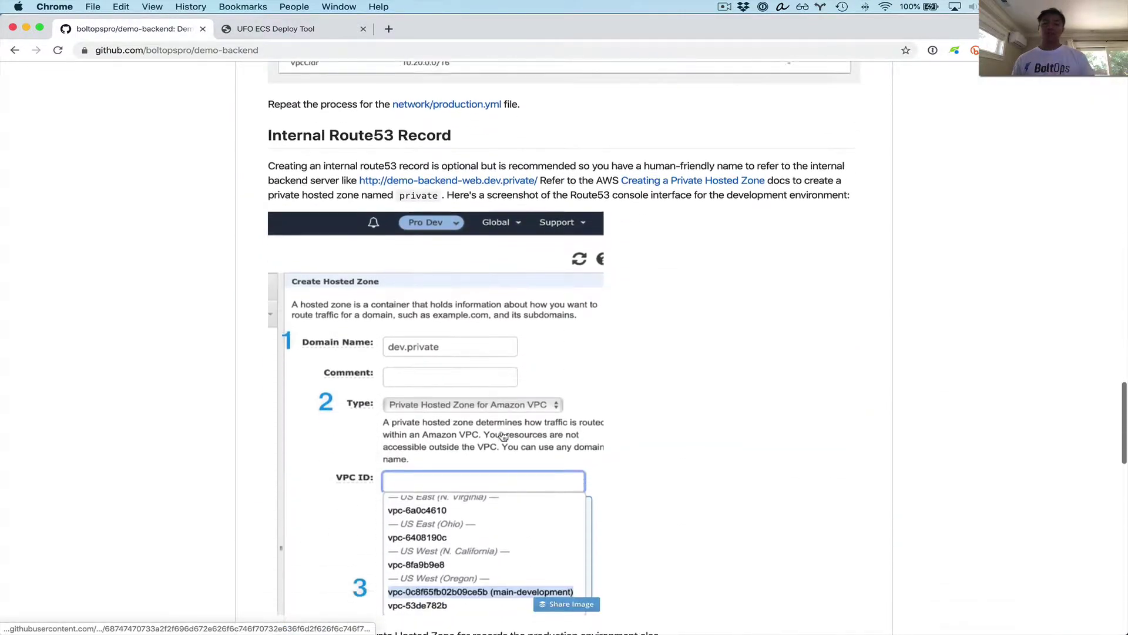
# Switch the AWS console to the Pro Dev account and open the Route 53 hosted zones.
pyautogui.hotkey('ctrl', 'Up')
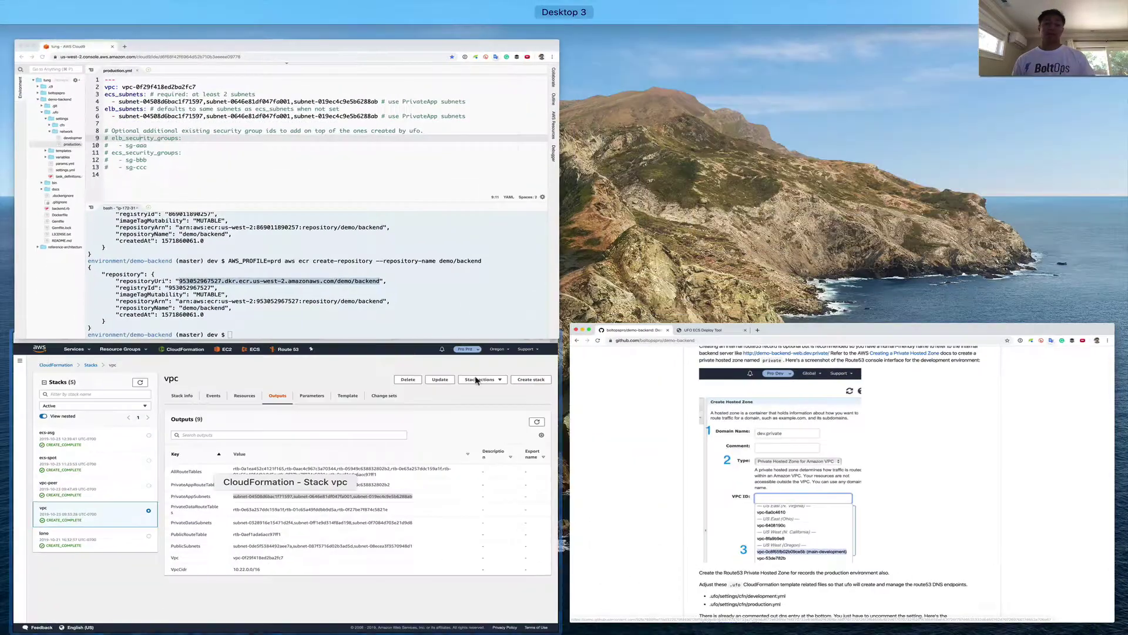
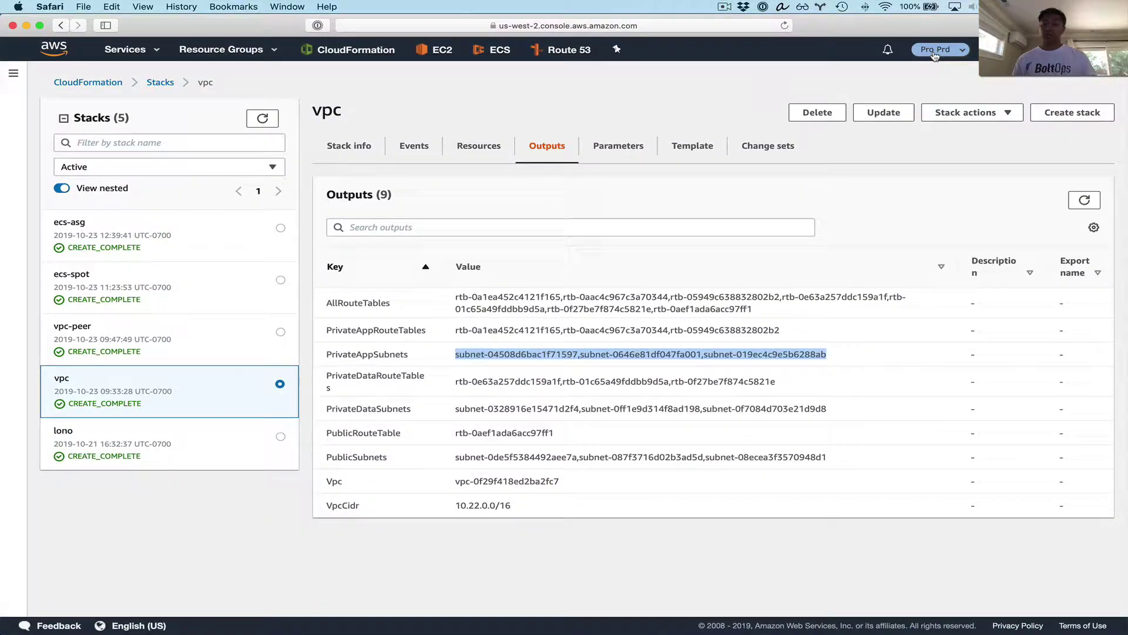
pyautogui.click(822, 193)
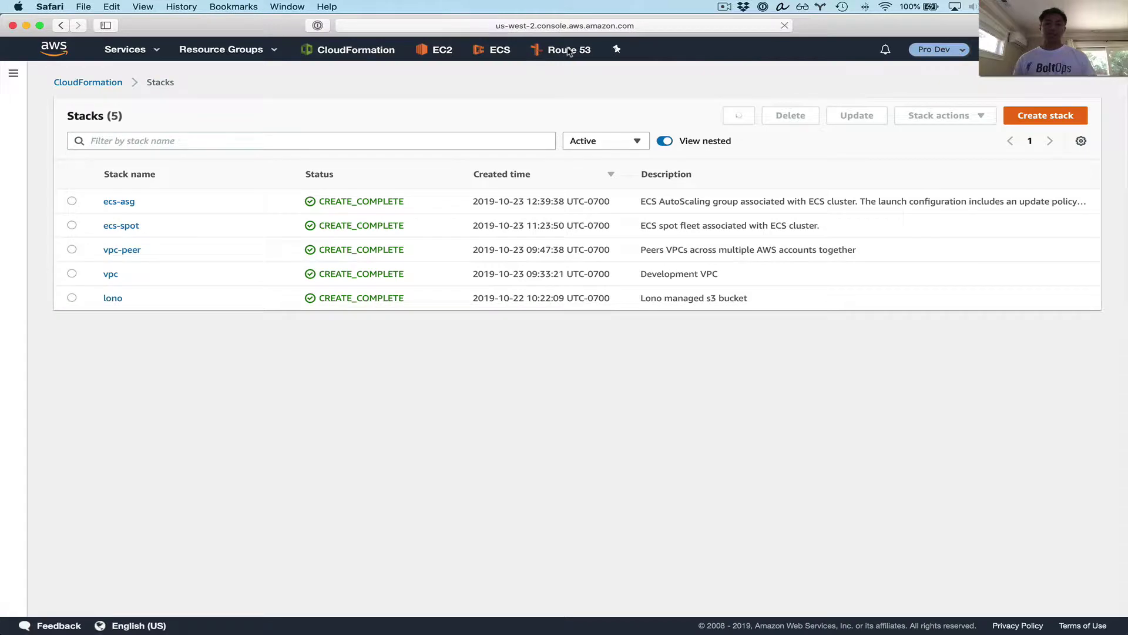
pyautogui.click(569, 51)
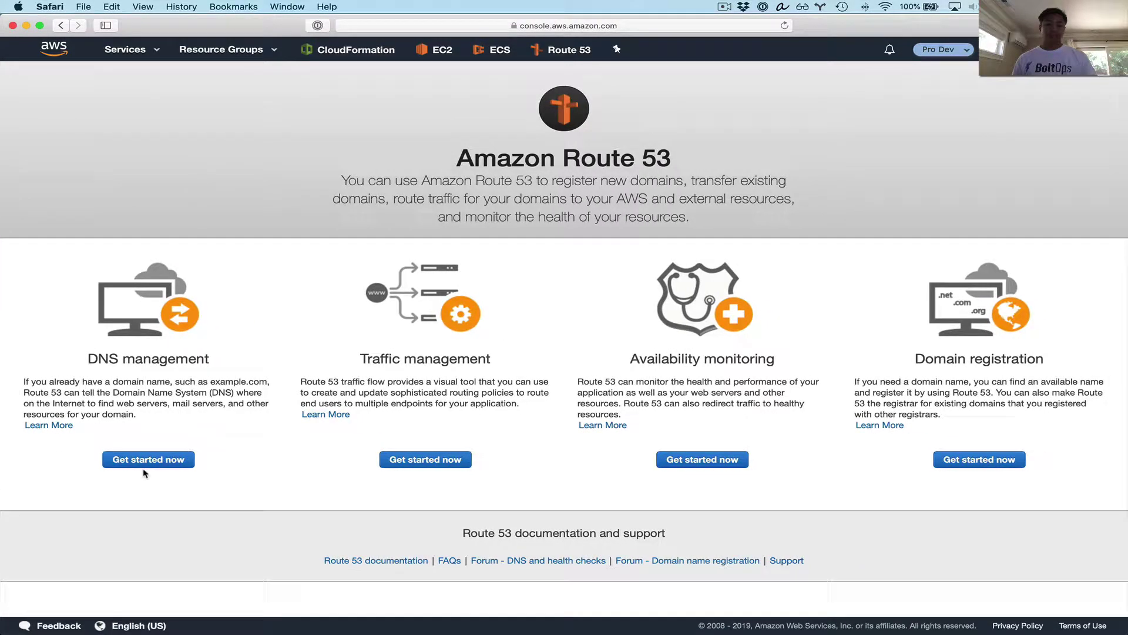
pyautogui.click(146, 460)
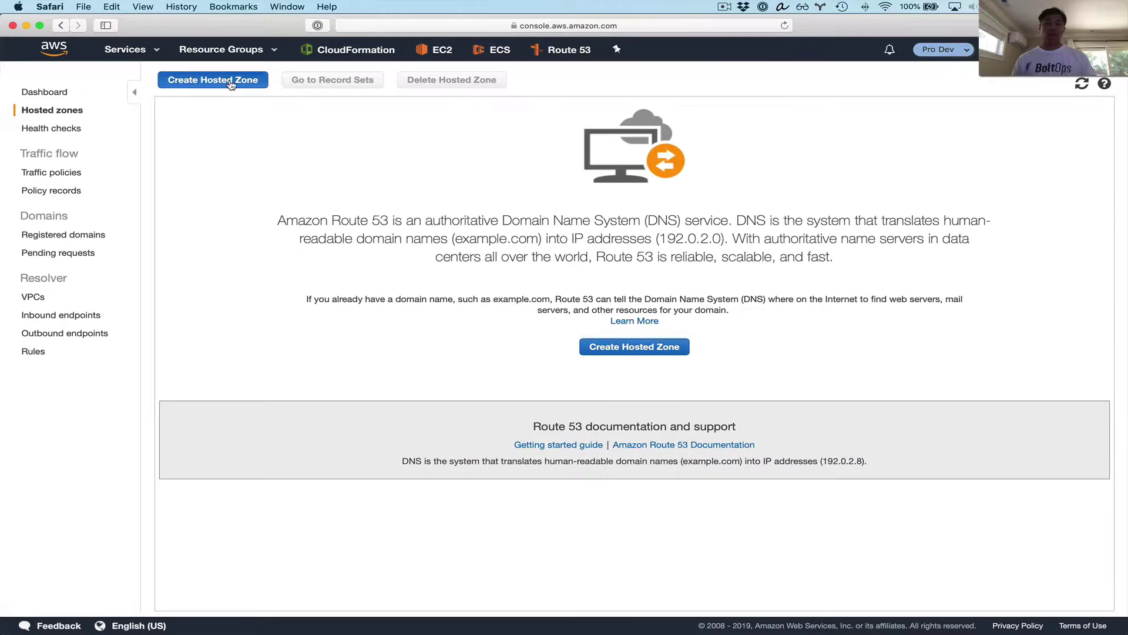
# Create the hosted zone dev.private as a Private Hosted Zone for Amazon VPC, associated with vpc-063998bd216acf766 in us-west-2.
pyautogui.click(244, 79)
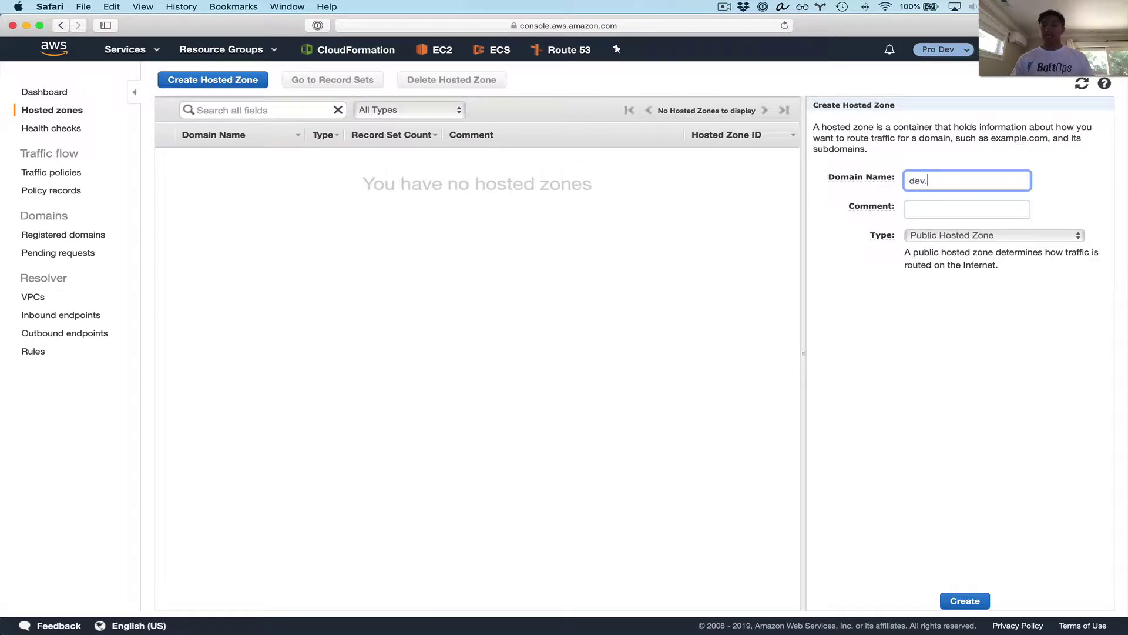
pyautogui.press('super+a')
pyautogui.press('super+c')
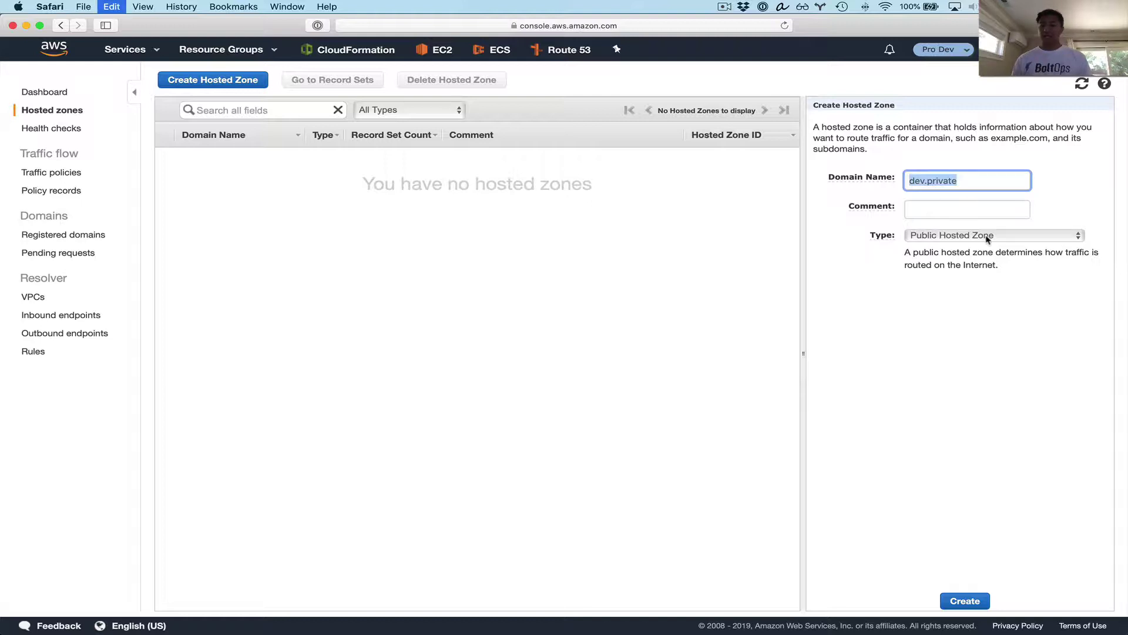
pyautogui.click(976, 237)
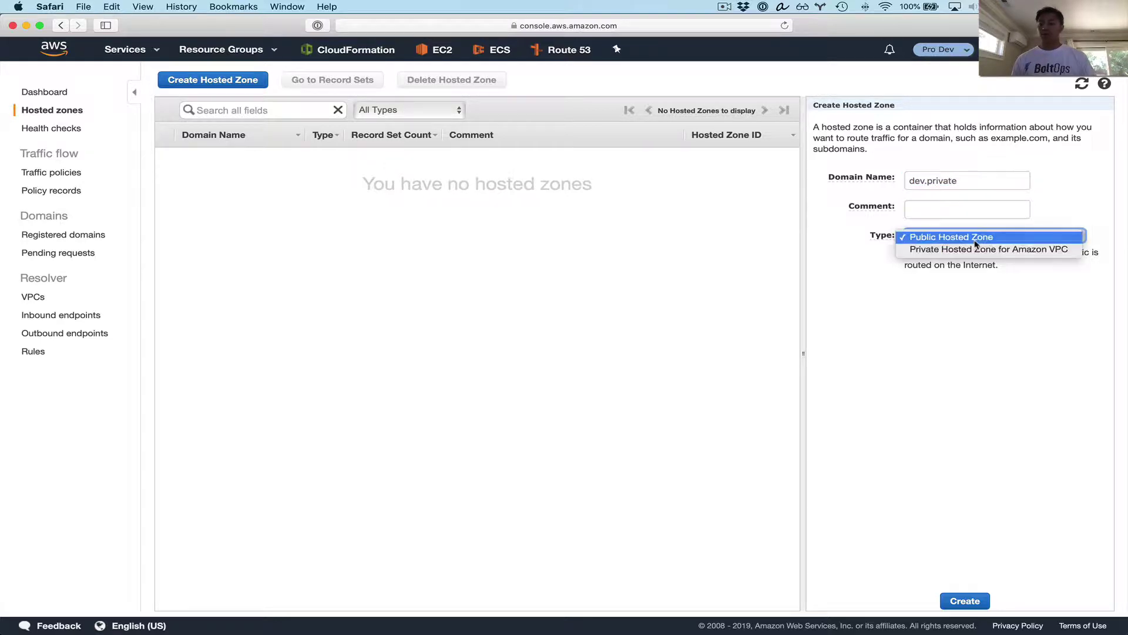
pyautogui.click(975, 249)
pyautogui.click(941, 317)
pyautogui.scroll(-5, 980, 412)
pyautogui.click(981, 424)
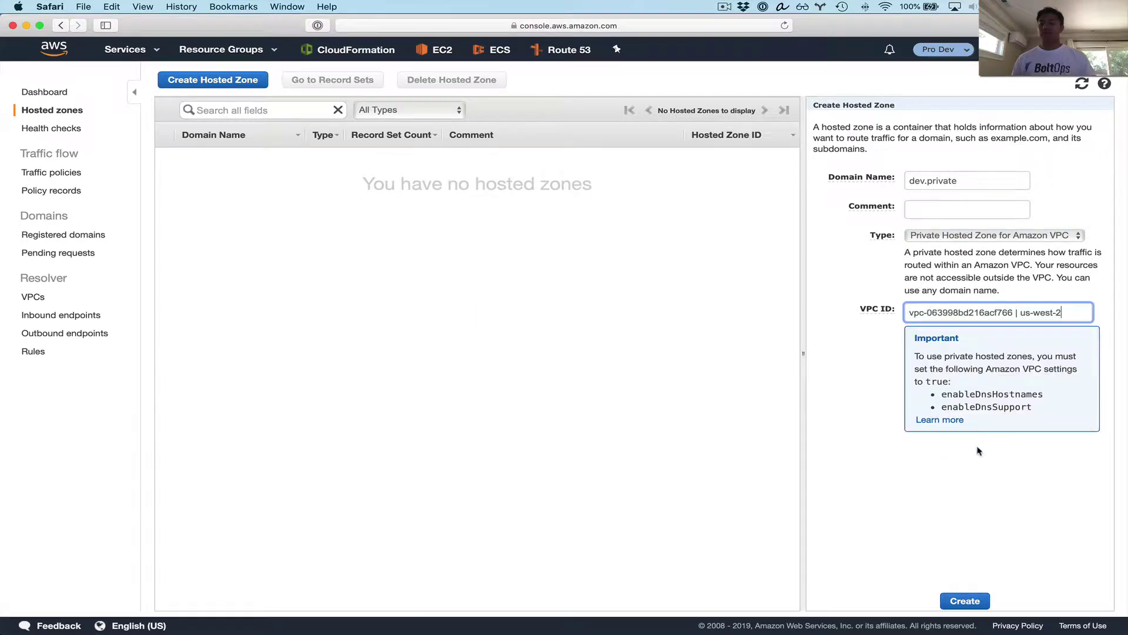
pyautogui.click(968, 600)
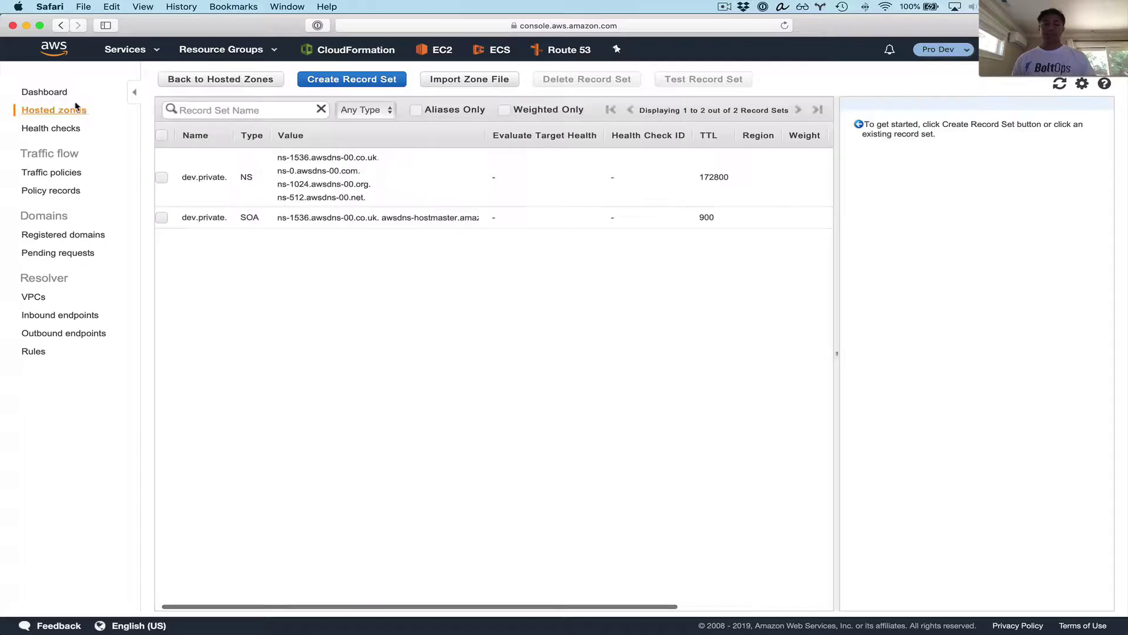
# Switch the AWS console to the Pro Prd account and open its Route 53 hosted zones.
pyautogui.click(43, 93)
pyautogui.click(939, 50)
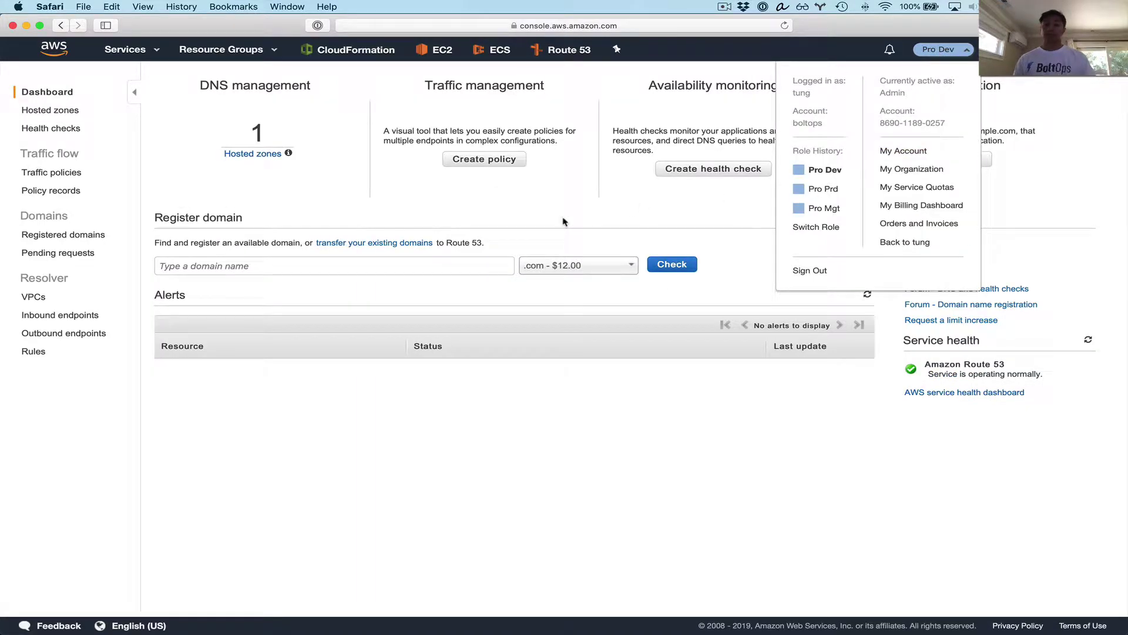
pyautogui.click(822, 189)
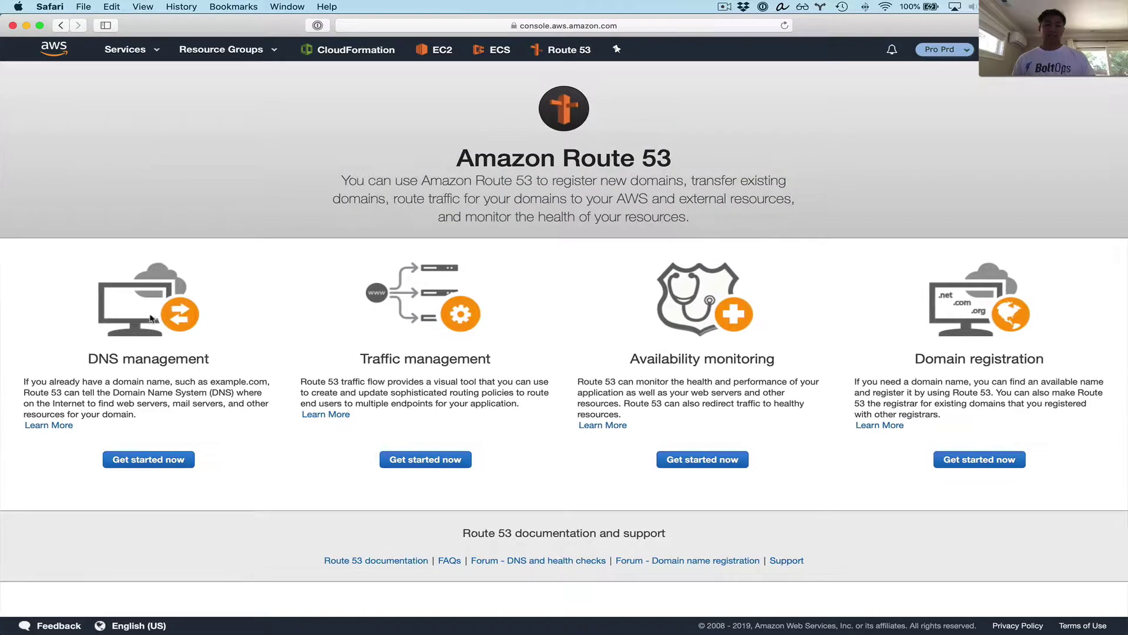
pyautogui.click(154, 460)
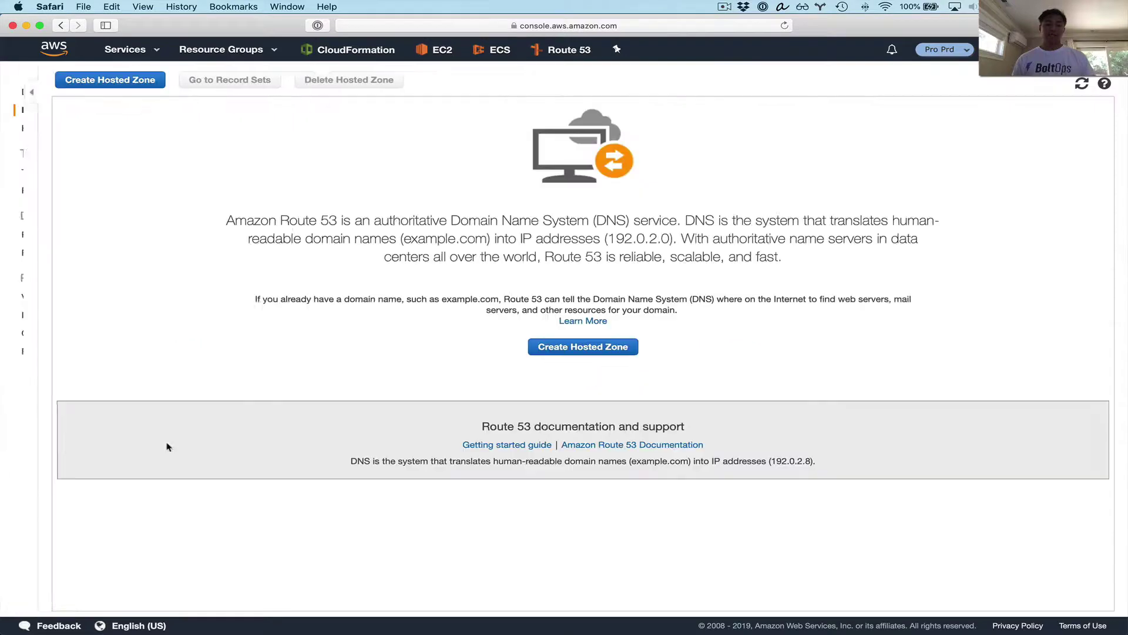
# Create the hosted zone prd.private as a Private Hosted Zone for Amazon VPC, associated with the main-production VPC in US West (Oregon).
pyautogui.click(209, 82)
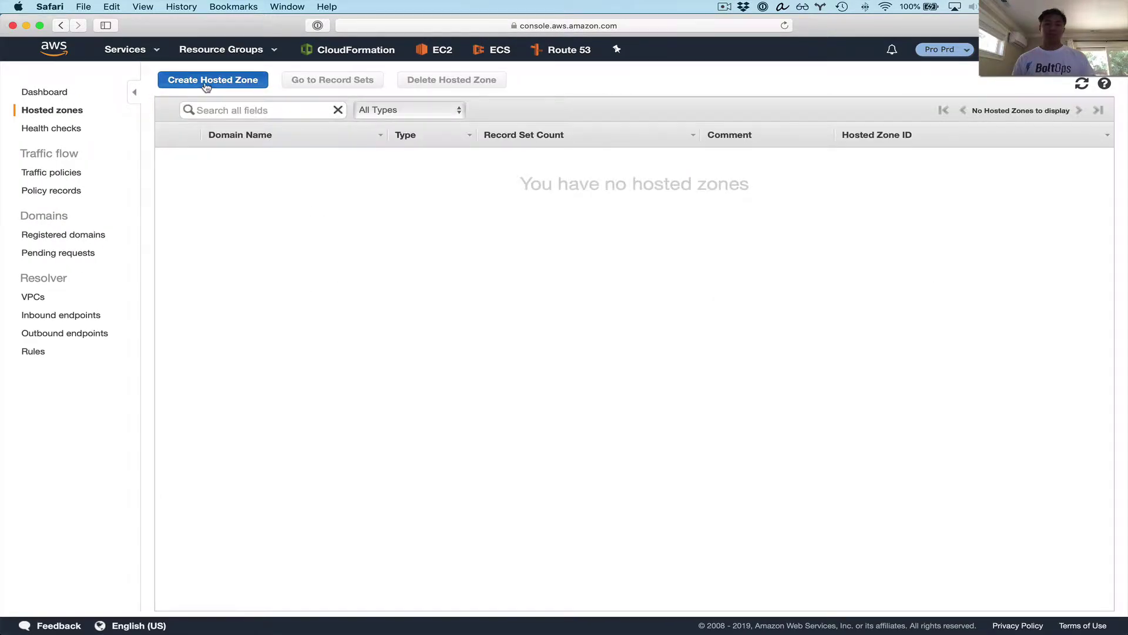
pyautogui.write('prd.')
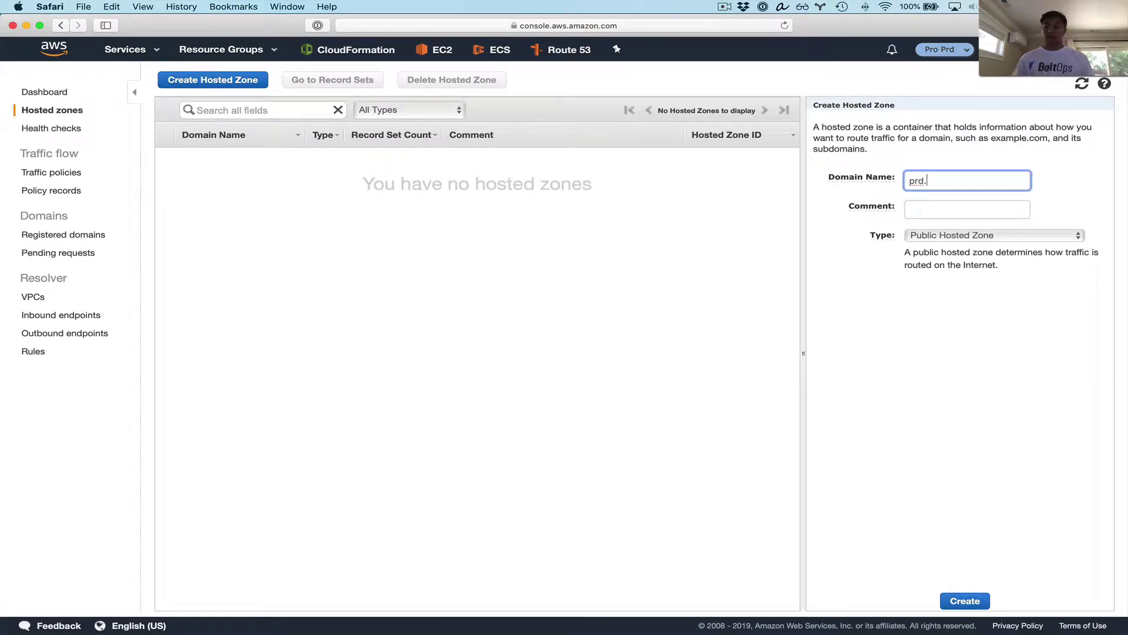
pyautogui.write('private')
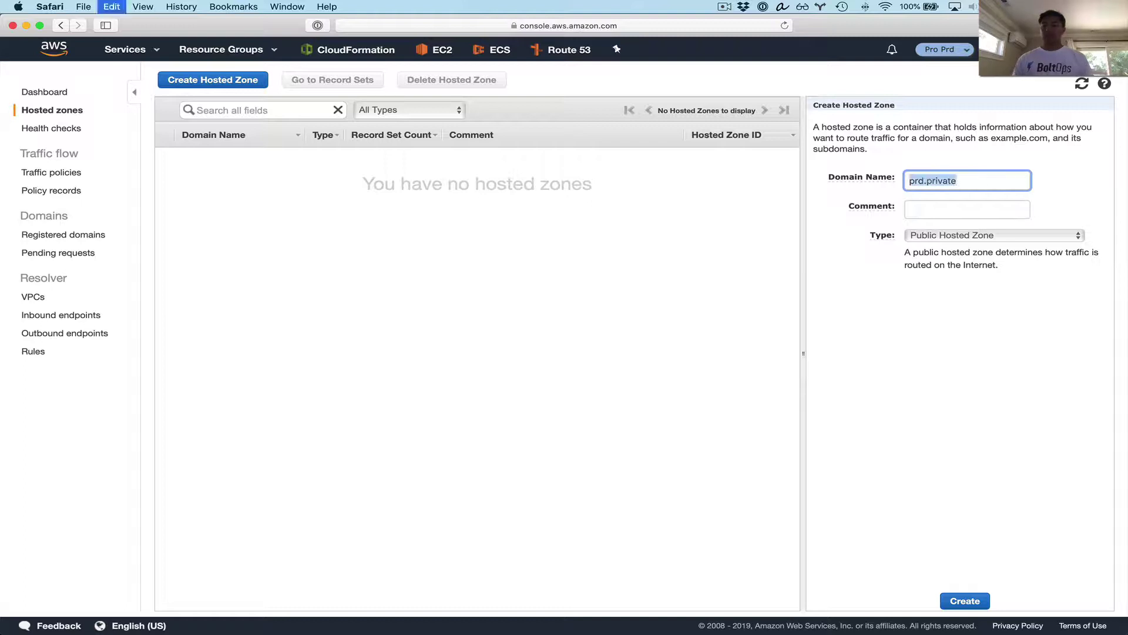
pyautogui.click(993, 235)
pyautogui.click(988, 247)
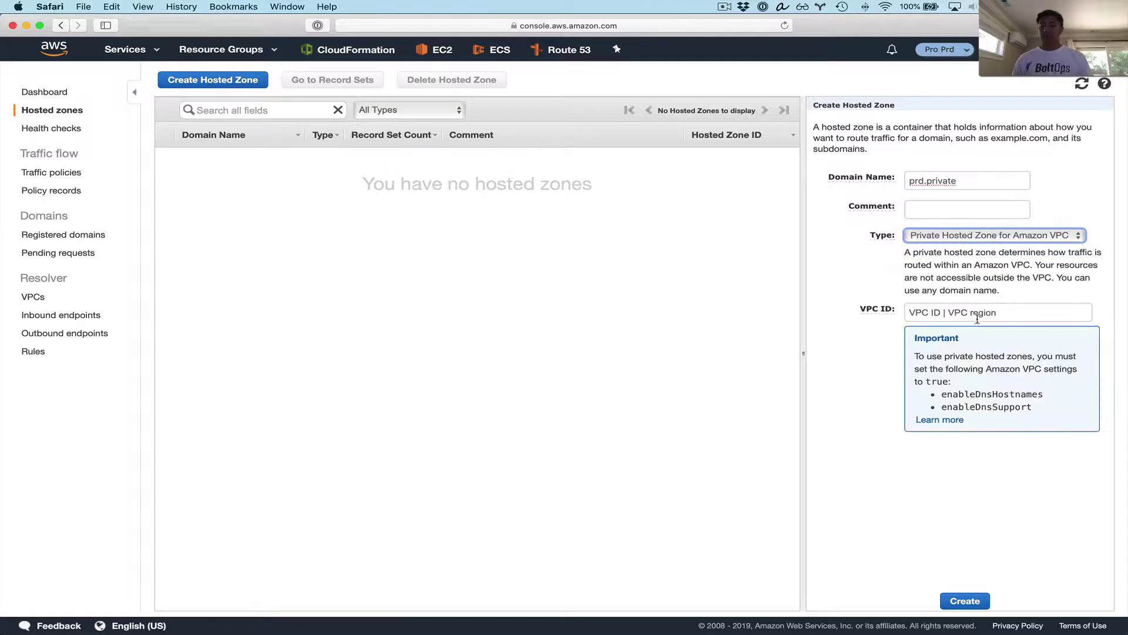
pyautogui.click(974, 313)
pyautogui.scroll(-3, 994, 382)
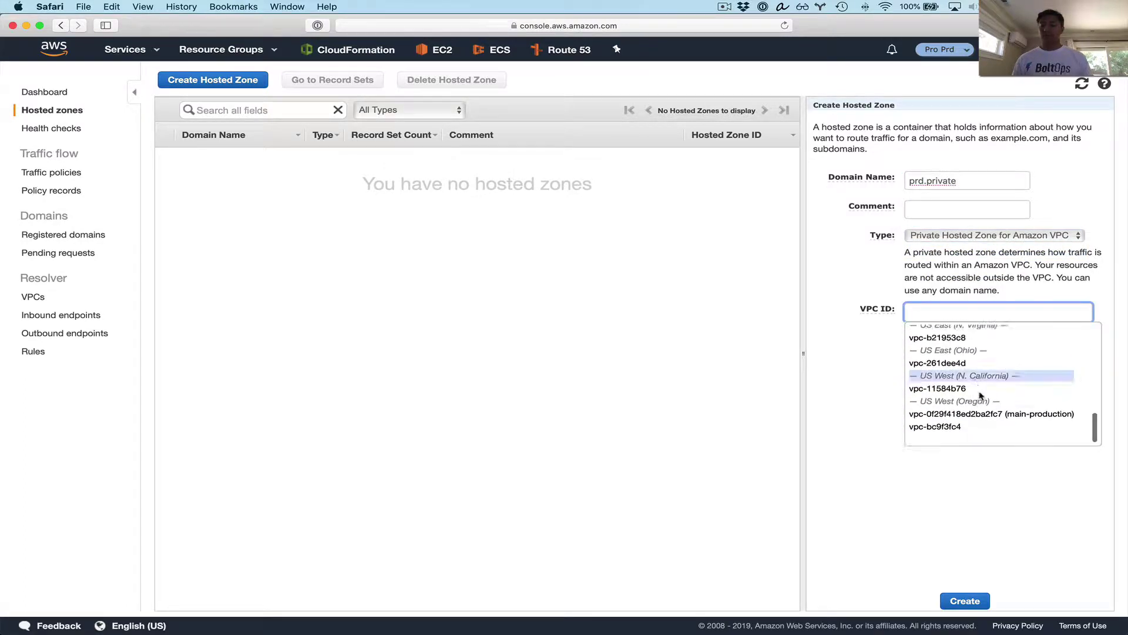
pyautogui.click(997, 424)
pyautogui.click(962, 601)
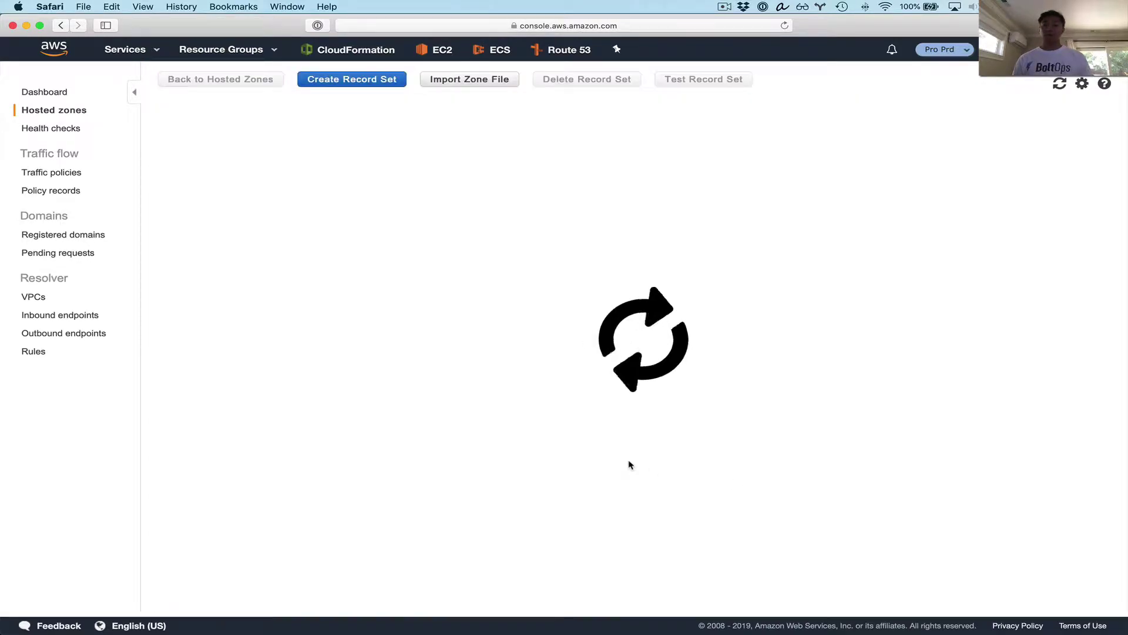
# Switch to the demo-backend README in Chrome and read its instructions for the ufo DNS settings.
pyautogui.hotkey('ctrl', 'Up')
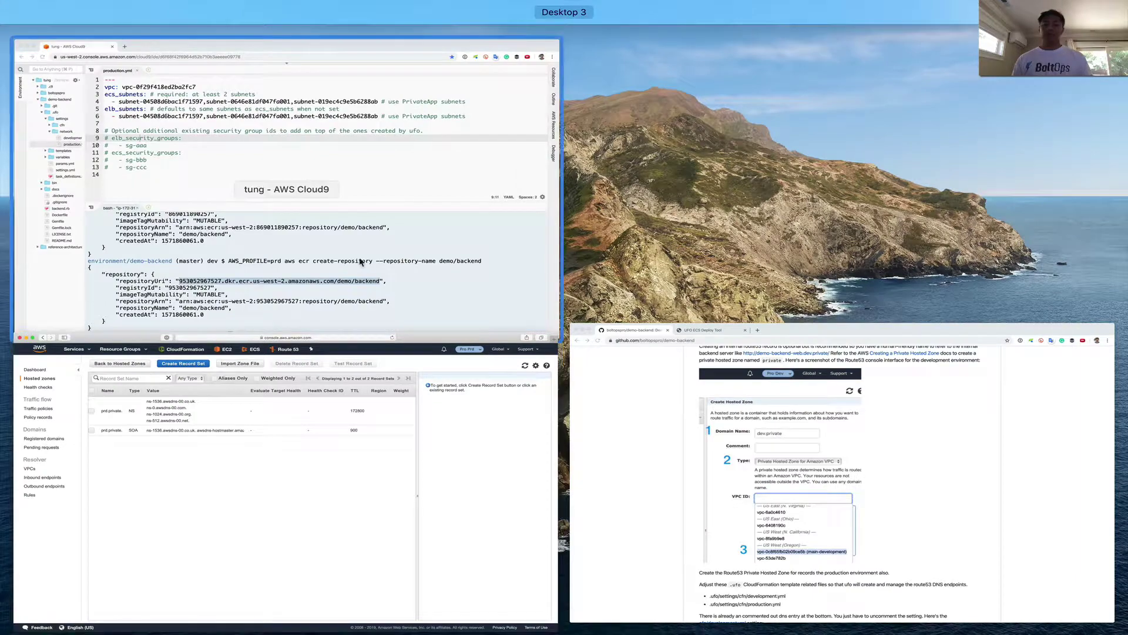
pyautogui.click(834, 476)
pyautogui.scroll(-5, 676, 387)
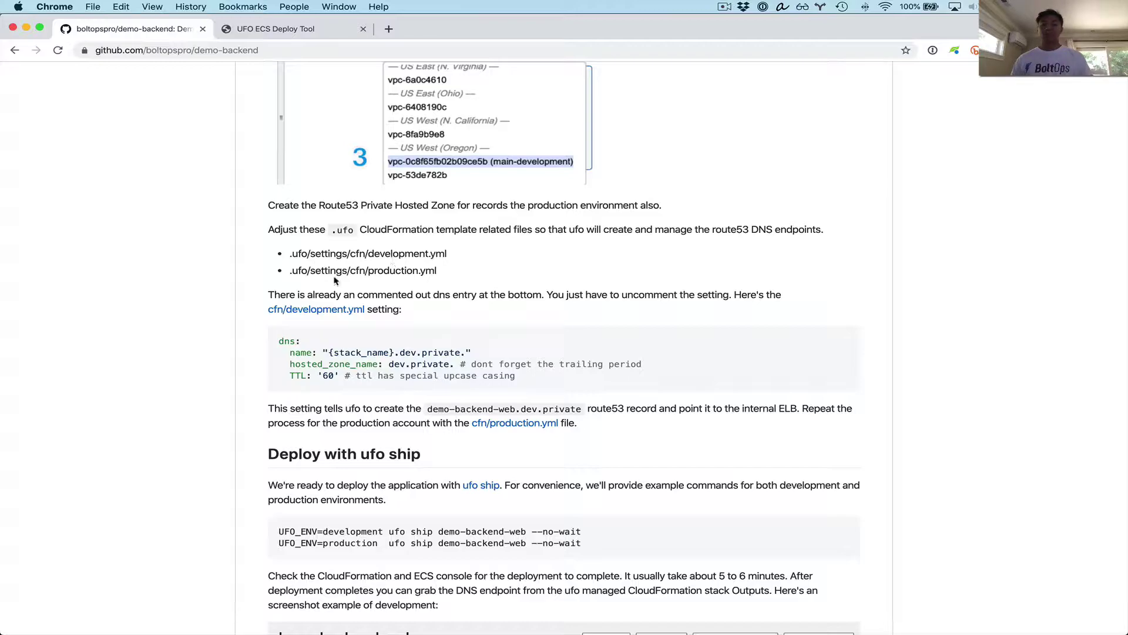
# In Cloud9, open .ufo/settings/cfn/development.yml and uncomment the dns block with its name, hosted_zone_name and TTL lines.
pyautogui.hotkey('ctrl', 'Up')
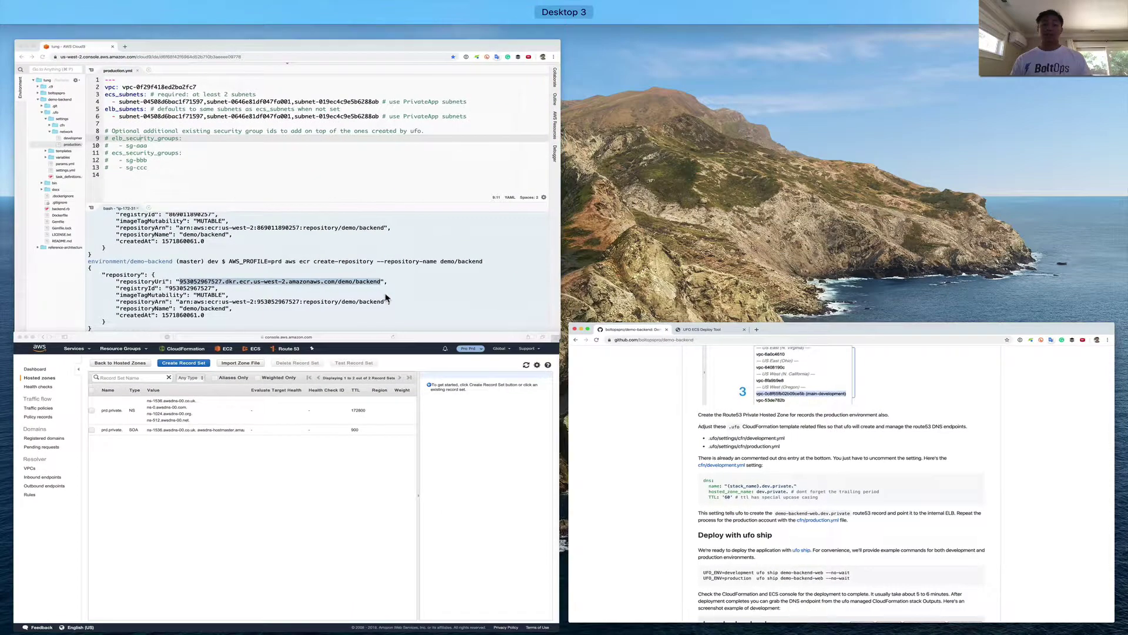
pyautogui.click(75, 201)
pyautogui.click(72, 192)
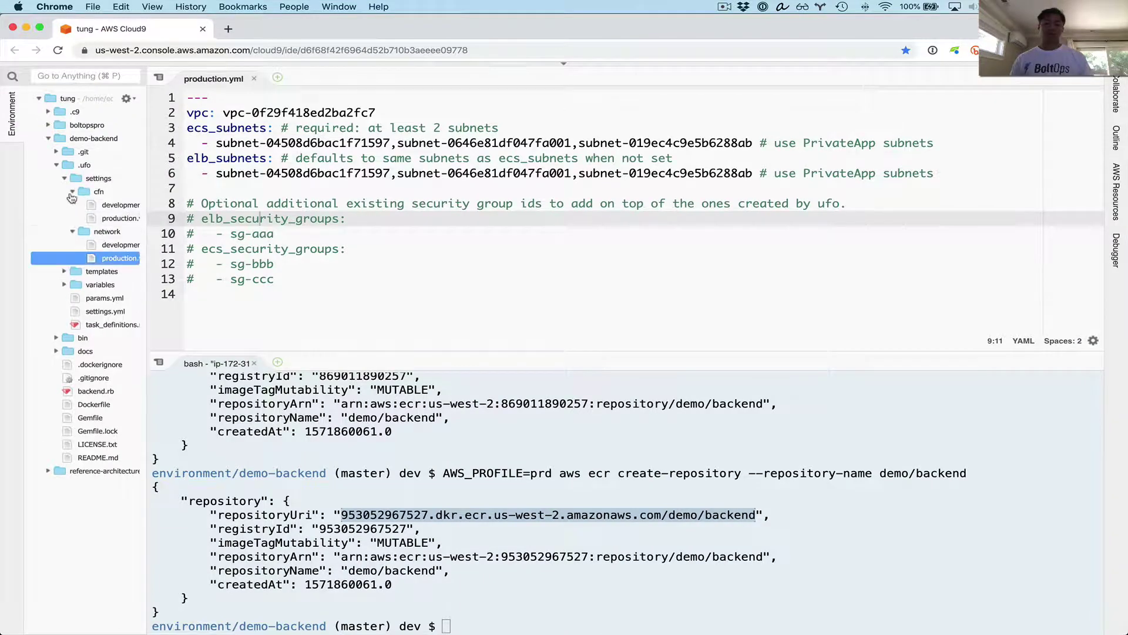
pyautogui.doubleClick(114, 204)
pyautogui.click(326, 231)
pyautogui.press('Up')
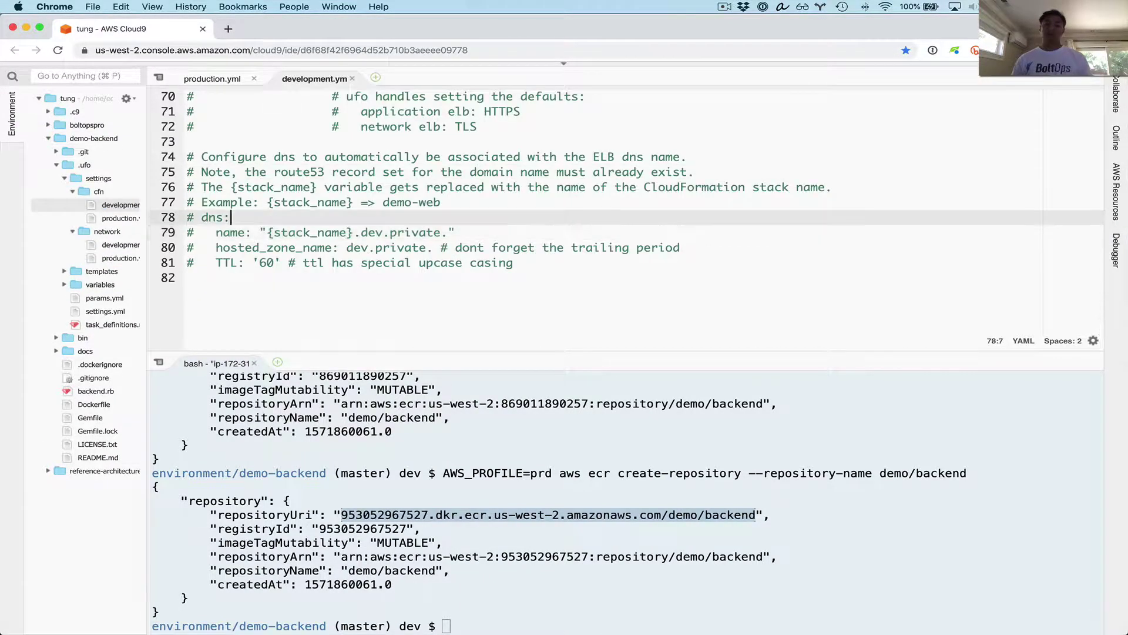
pyautogui.hotkey('shift', 'Down')
pyautogui.hotkey('shift', 'Down')
pyautogui.hotkey('shift', 'Down')
pyautogui.hotkey('shift', 'Down')
pyautogui.press('super+slash')
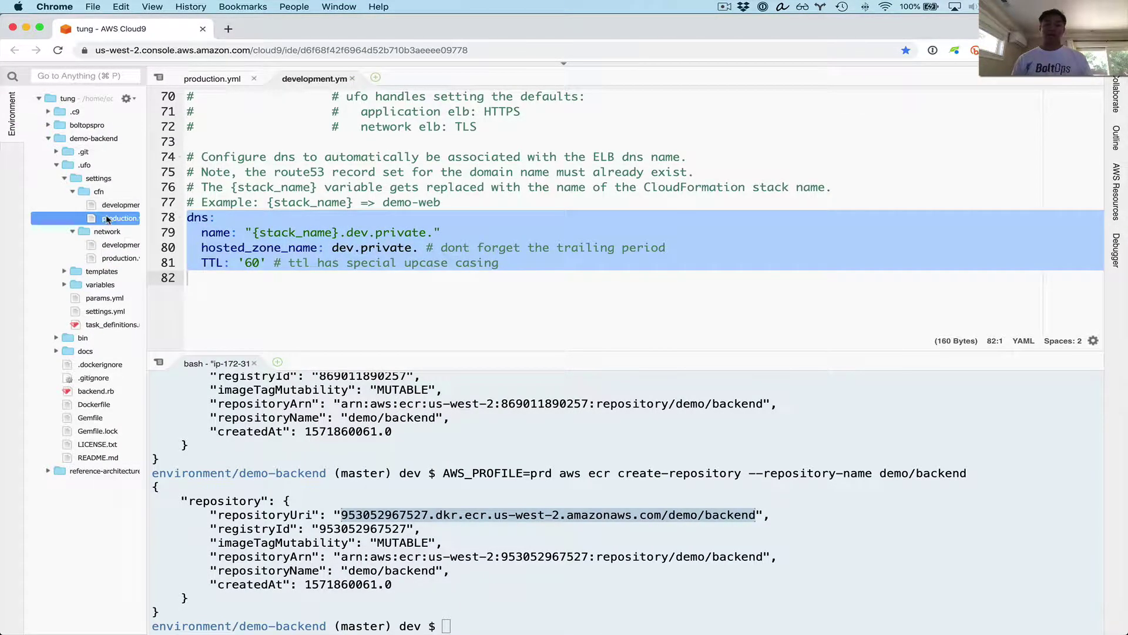
# Open .ufo/settings/cfn/production.yml, uncomment its four-line dns block and highlight prd.private in the name value.
pyautogui.doubleClick(120, 218)
pyautogui.press('Up')
pyautogui.press('Up')
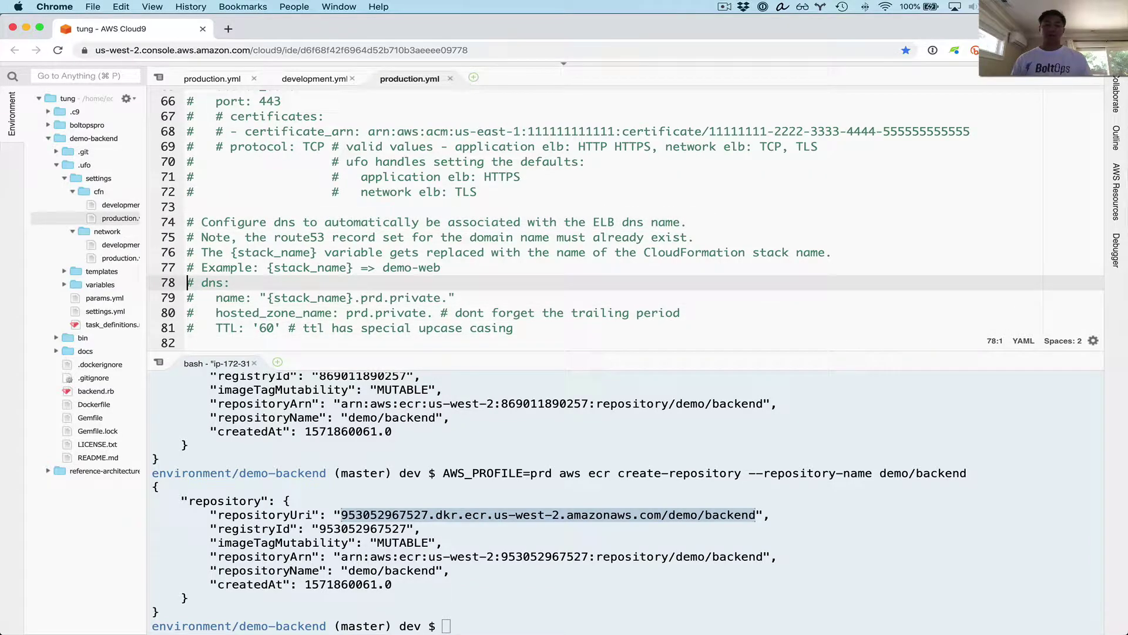
pyautogui.hotkey('shift', 'Down')
pyautogui.hotkey('shift', 'Down')
pyautogui.hotkey('shift', 'Down')
pyautogui.hotkey('shift', 'Down')
pyautogui.press('super+slash')
pyautogui.click(389, 238)
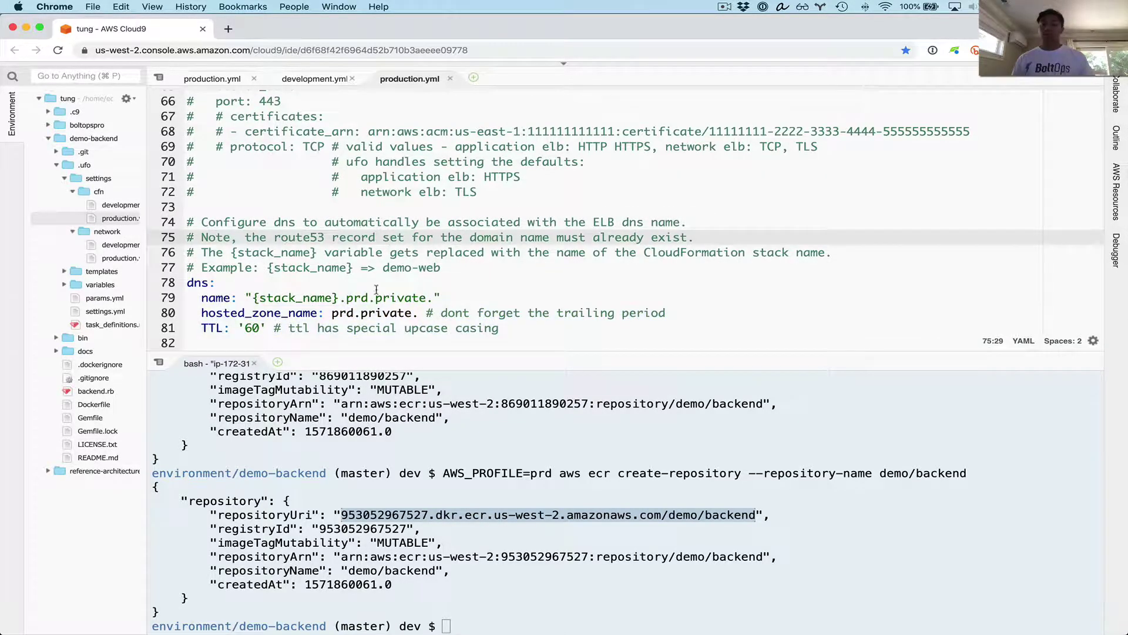
pyautogui.moveTo(344, 298); pyautogui.dragTo(426, 297)
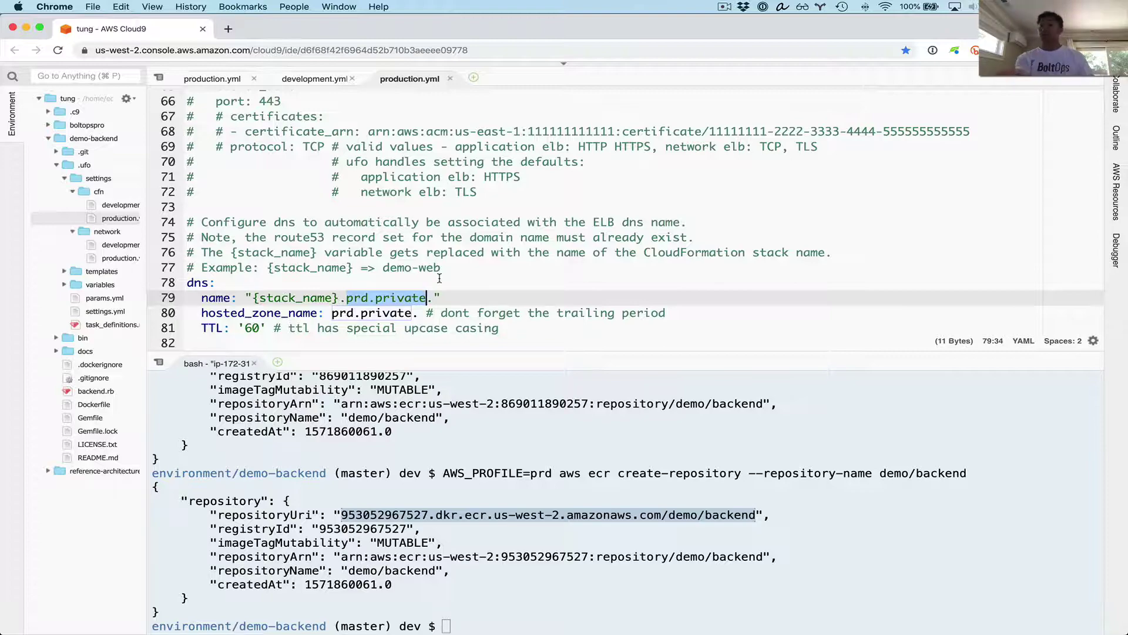
# Copy the development and production ufo ship commands from the README's "Deploy with ufo ship" section.
pyautogui.hotkey('ctrl', 'Up')
pyautogui.click(368, 315)
pyautogui.scroll(-5, 368, 315)
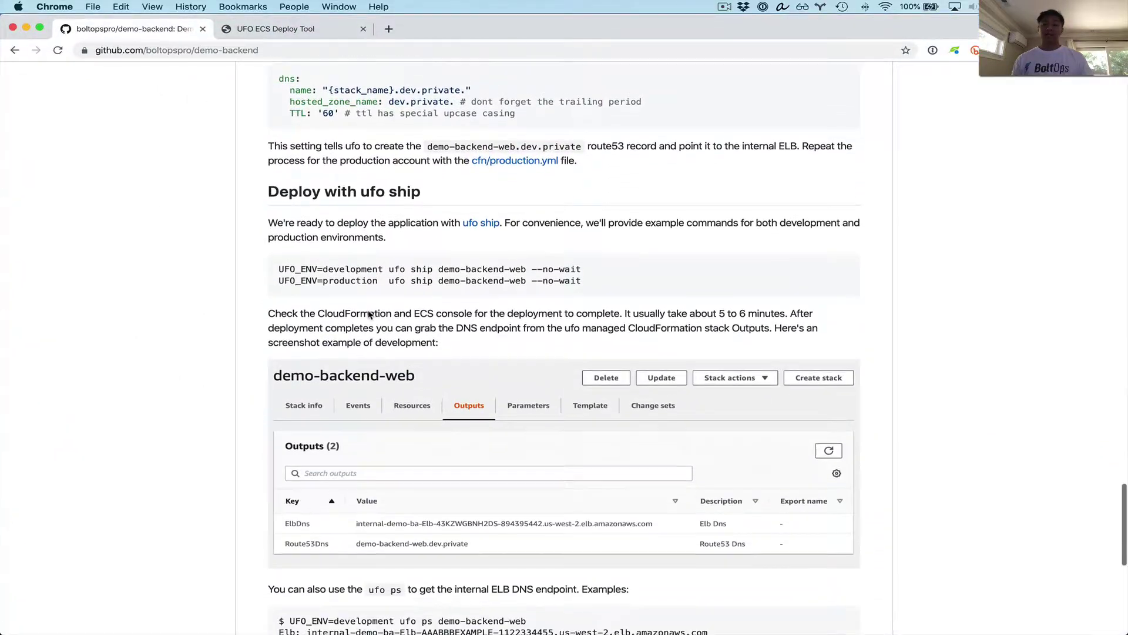
pyautogui.scroll(-2, 369, 315)
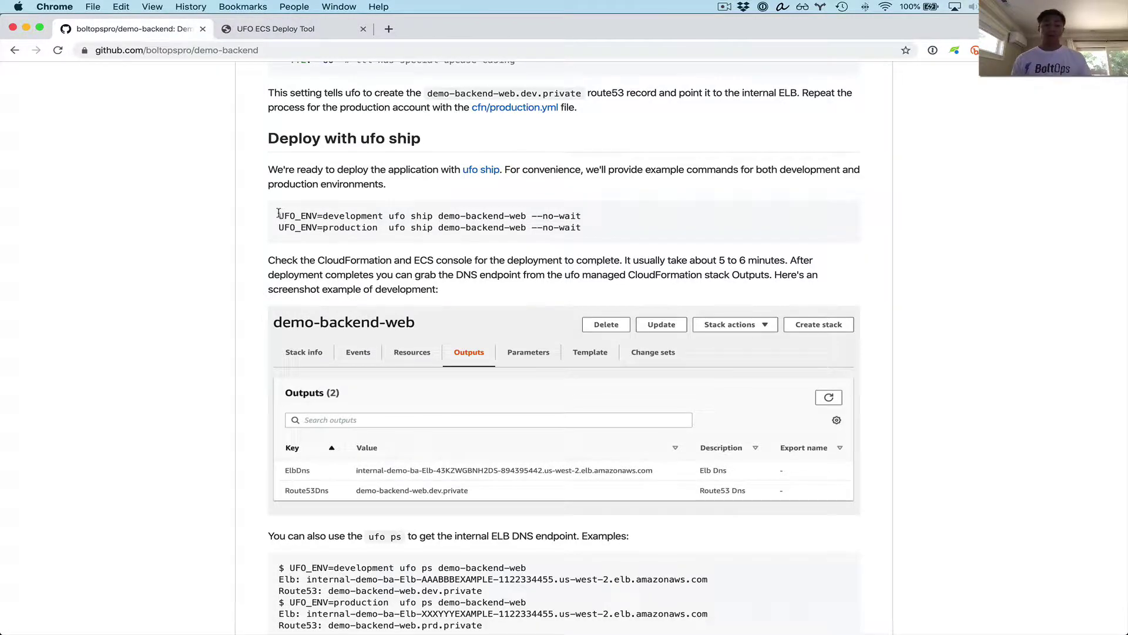
pyautogui.moveTo(280, 215); pyautogui.dragTo(531, 224)
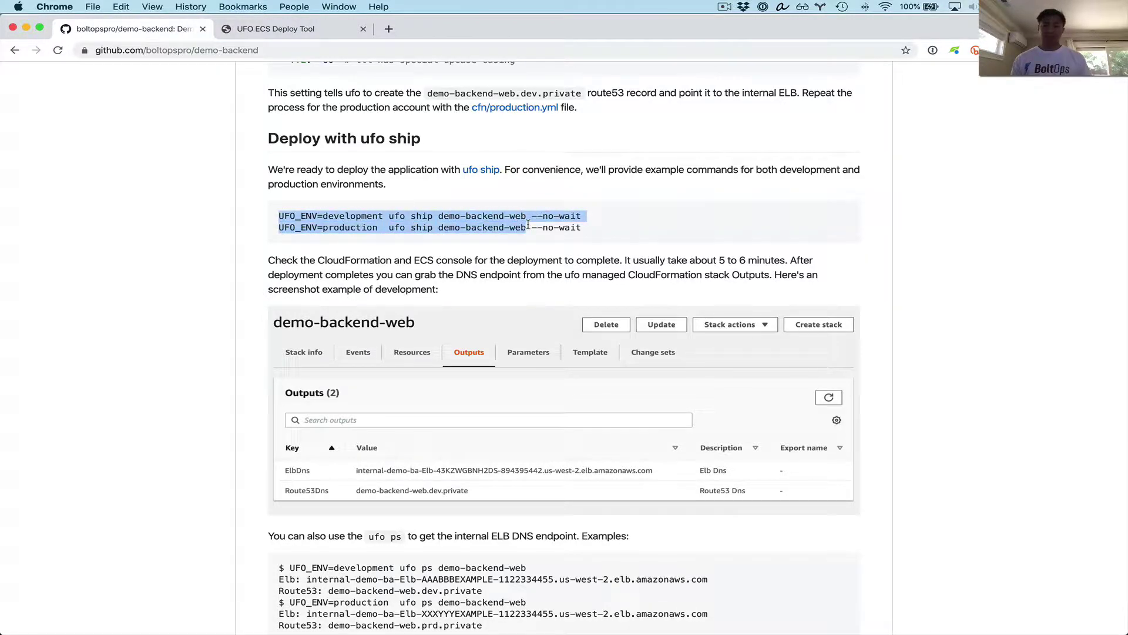
# In Cloud9's maximized terminal, run FO_ENV=development ufo ship demo-backend-web --no-wait and UFO_ENV=production ufo ship demo-backend-web.
pyautogui.hotkey('ctrl', 'Up')
pyautogui.click(505, 318)
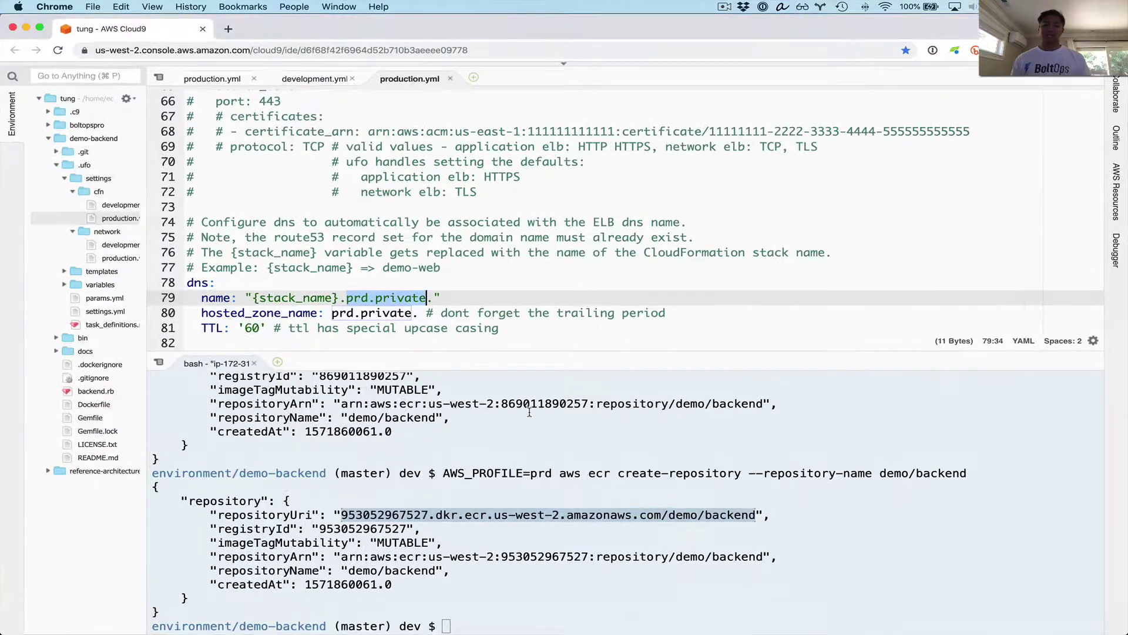
pyautogui.hotkey('shift', 'Escape')
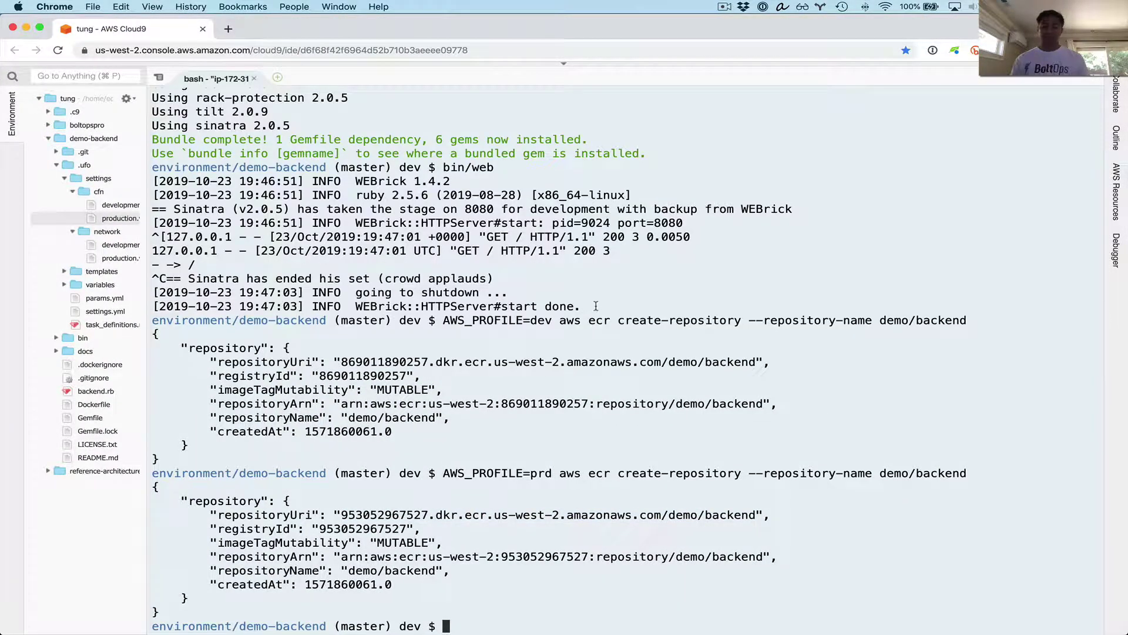
pyautogui.write('FO_ENV=development ufo ship demo-backend-web --no-wait')
pyautogui.press('Return')
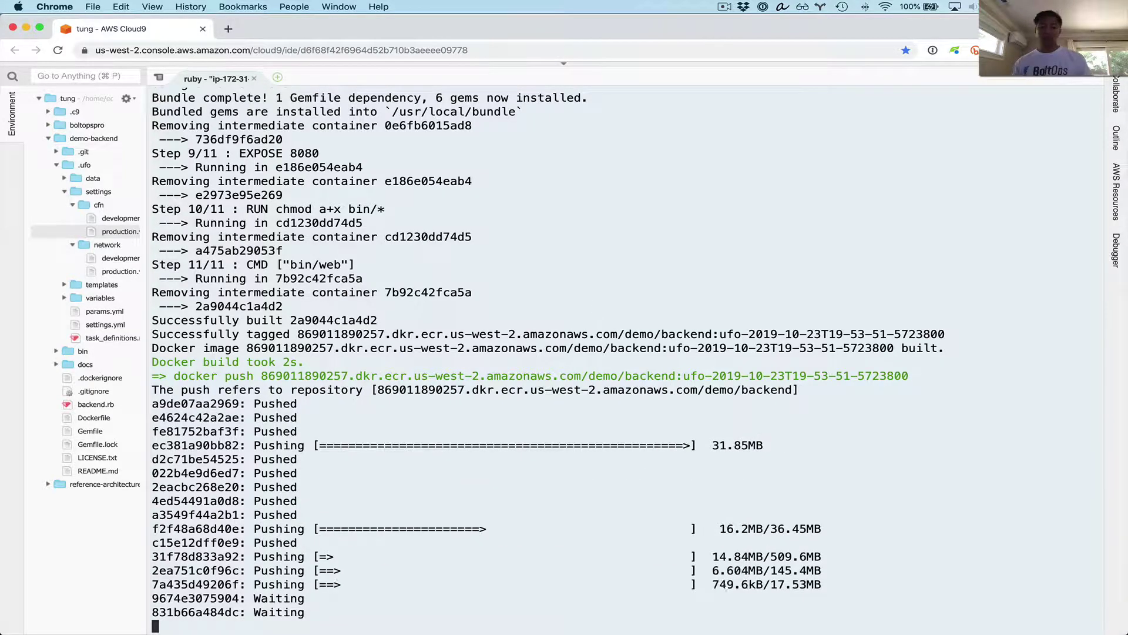
# Open ufoships.com in a new tab and review the summary of what ufo ship does.
pyautogui.press('super+t')
pyautogui.write('ufo')
pyautogui.press('Return')
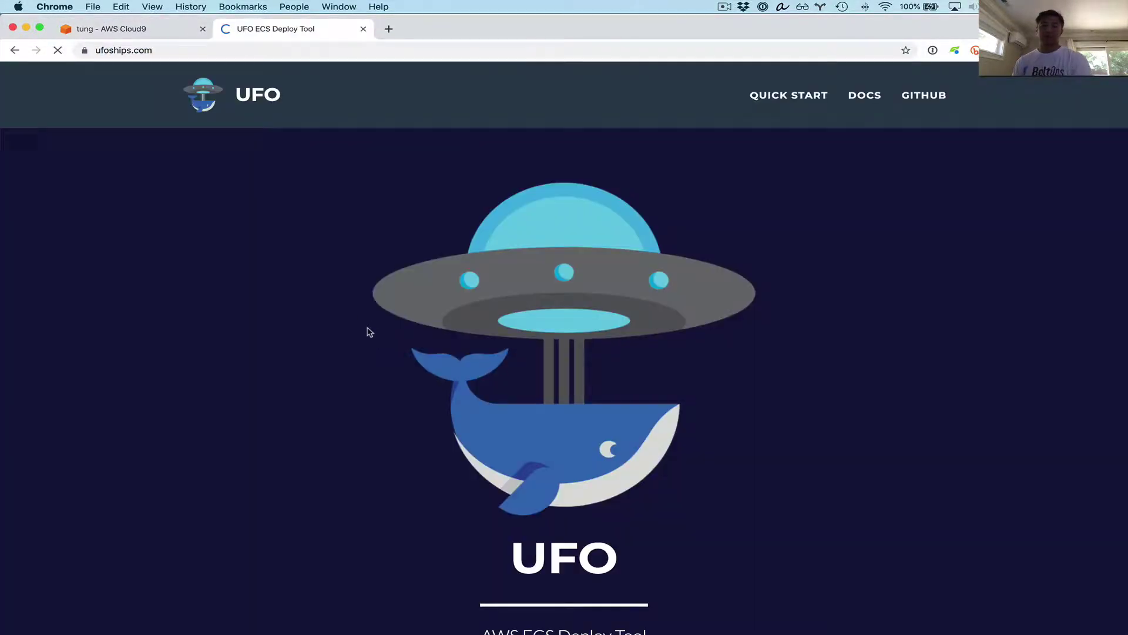
pyautogui.scroll(-10, 363, 319)
pyautogui.tripleClick(449, 420)
pyautogui.tripleClick(457, 435)
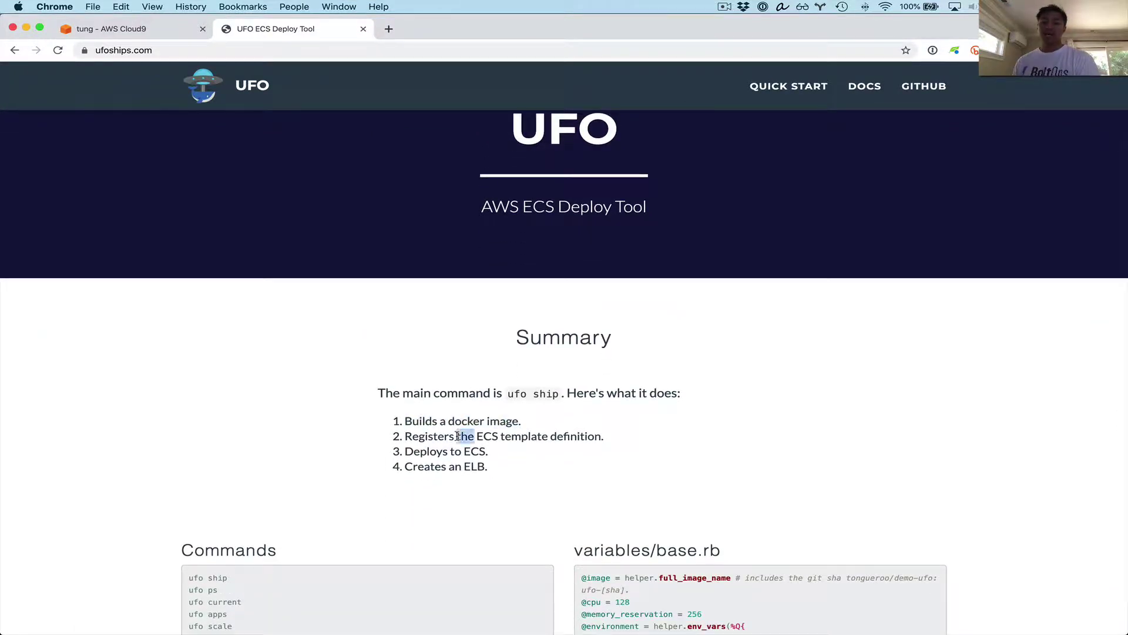
pyautogui.tripleClick(454, 450)
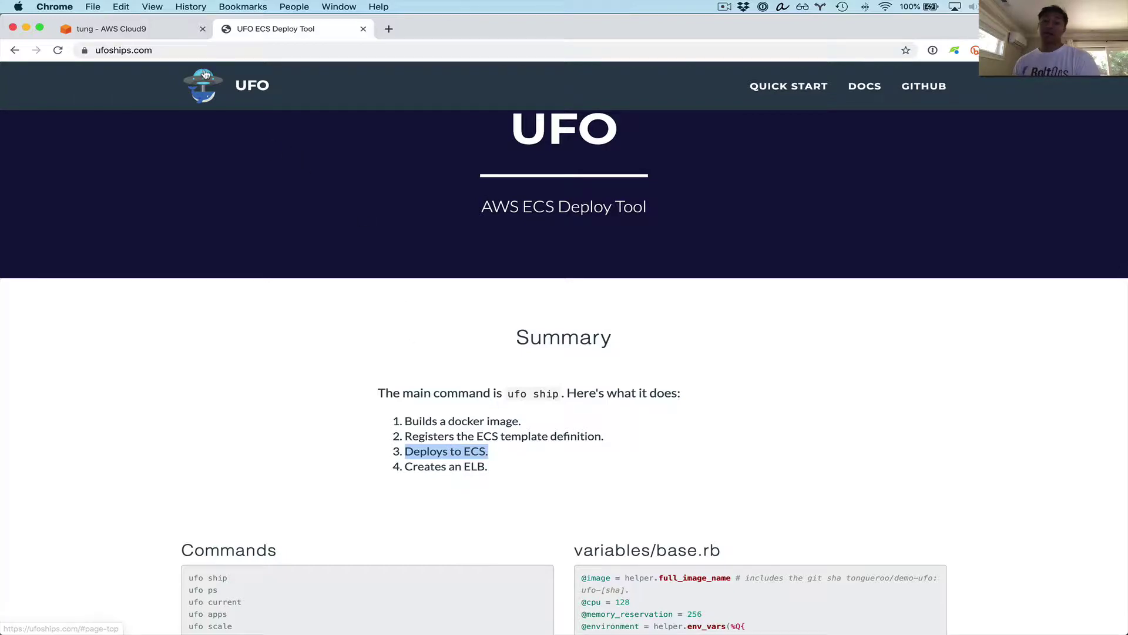
# Examine the Cloud9 terminal output of the ufo ship runs, from the Docker build and push to the stack creation.
pyautogui.click(142, 36)
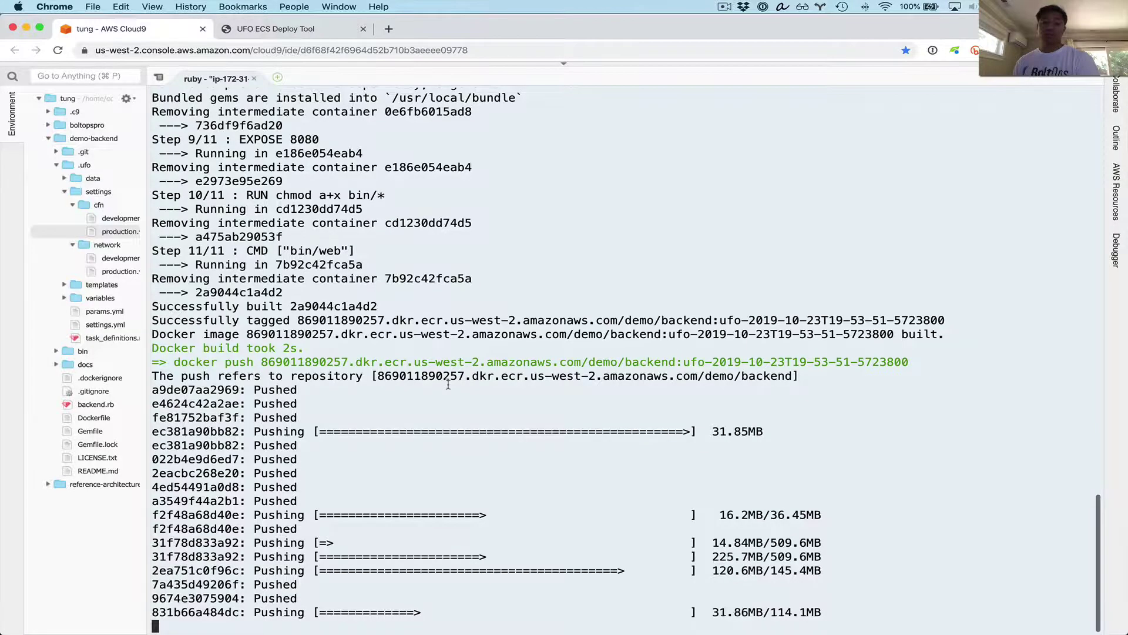
pyautogui.scroll(10, 448, 385)
pyautogui.scroll(10, 448, 384)
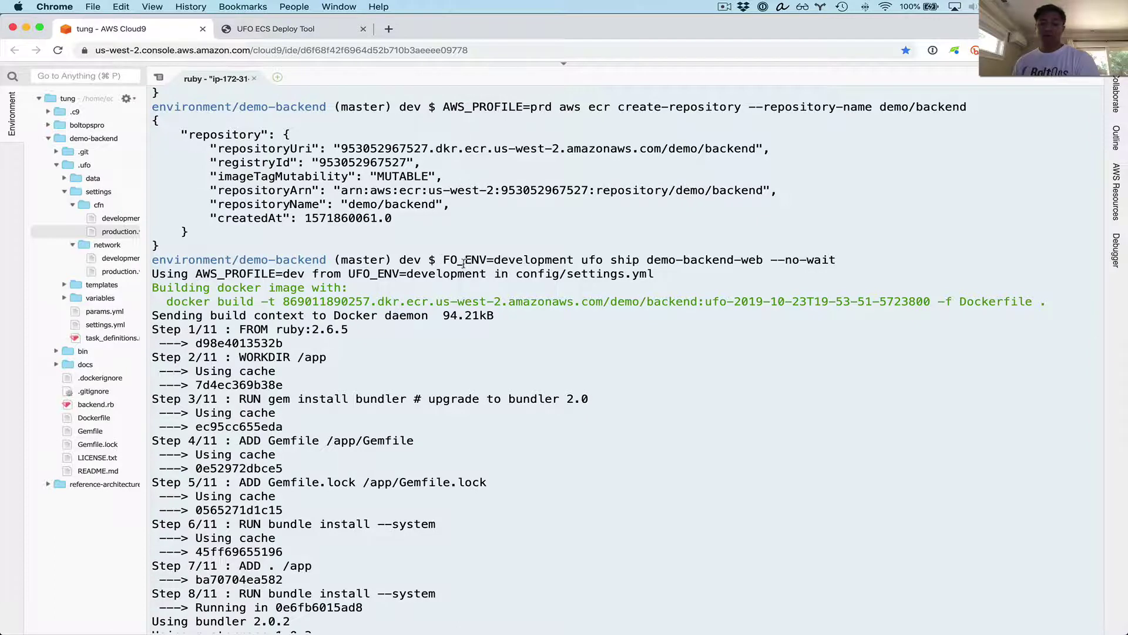
pyautogui.moveTo(434, 260); pyautogui.dragTo(444, 260)
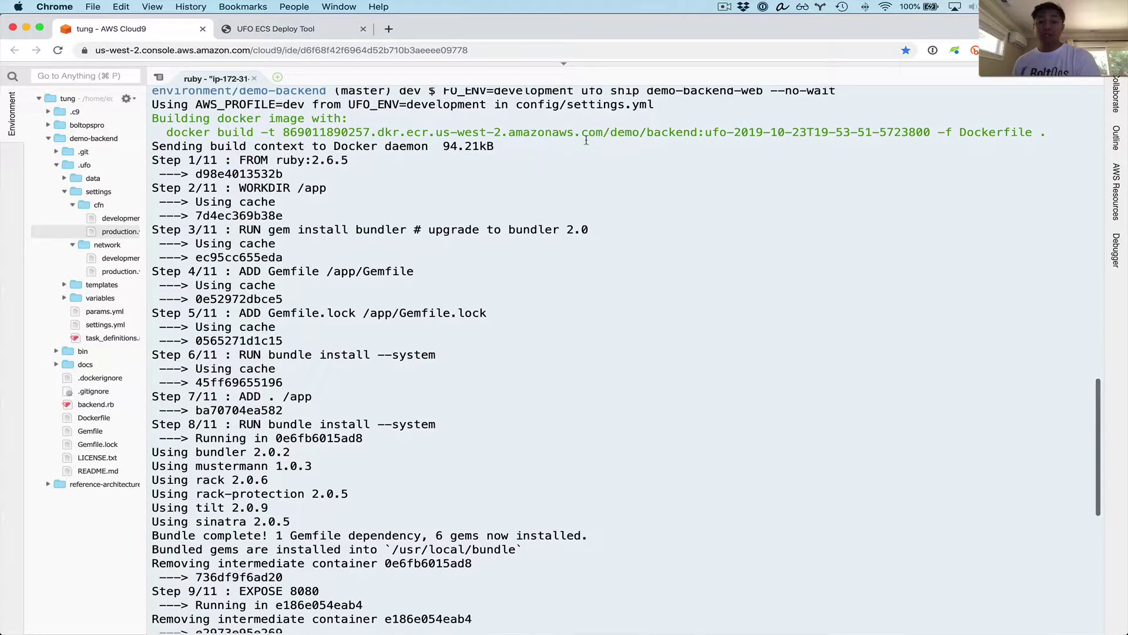
pyautogui.scroll(2, 705, 135)
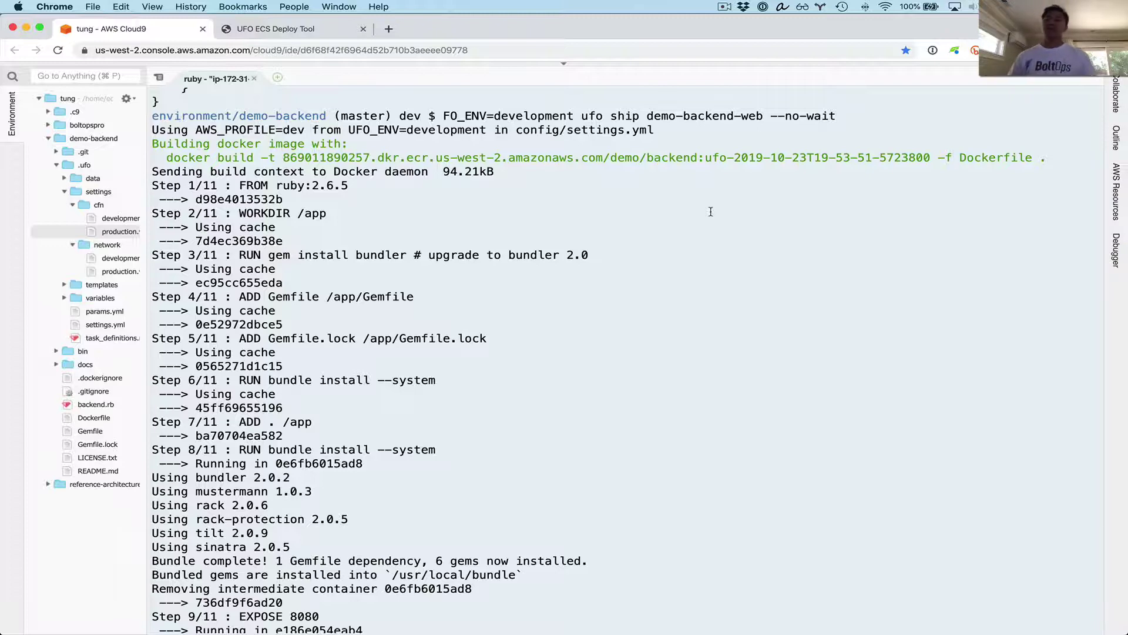
pyautogui.scroll(-1, 710, 211)
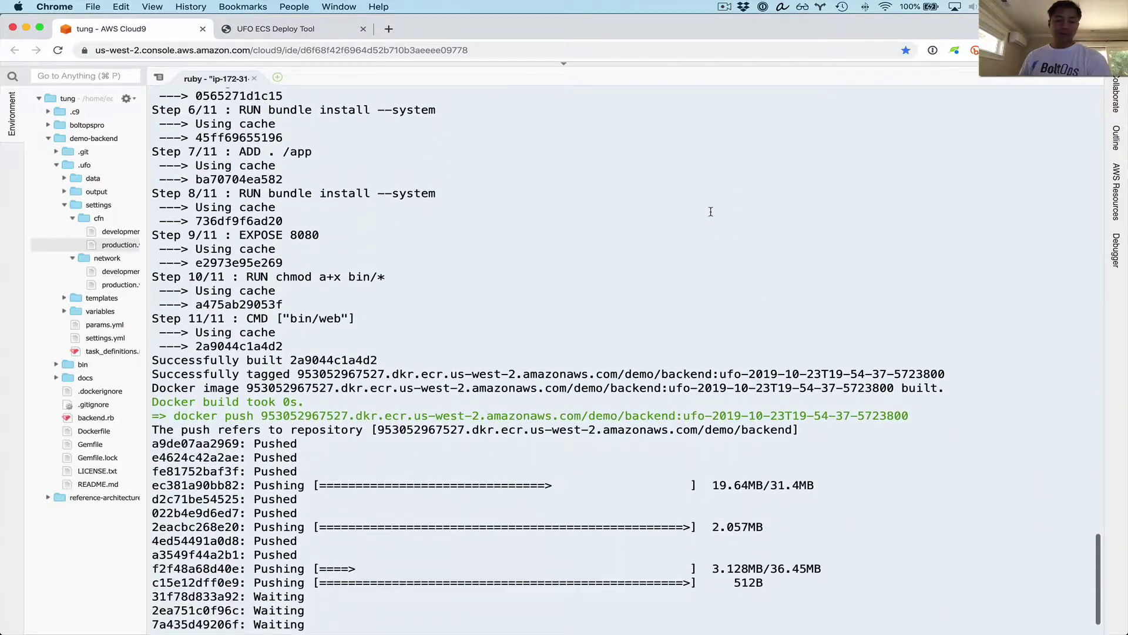
pyautogui.scroll(10, 710, 211)
pyautogui.scroll(-5, 711, 211)
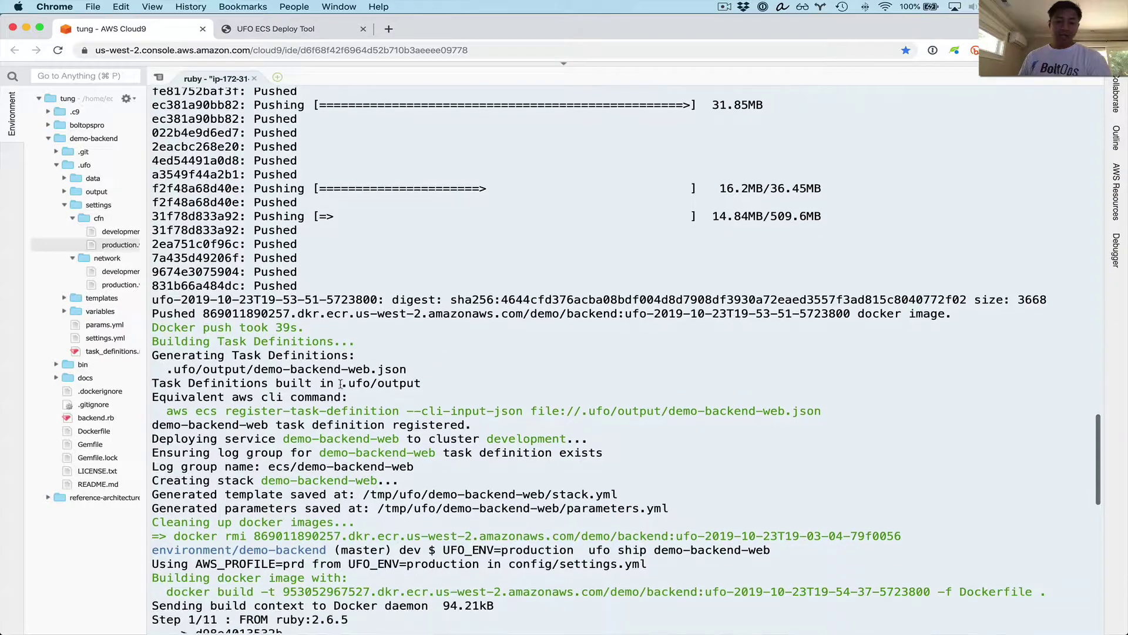
pyautogui.scroll(-4, 291, 420)
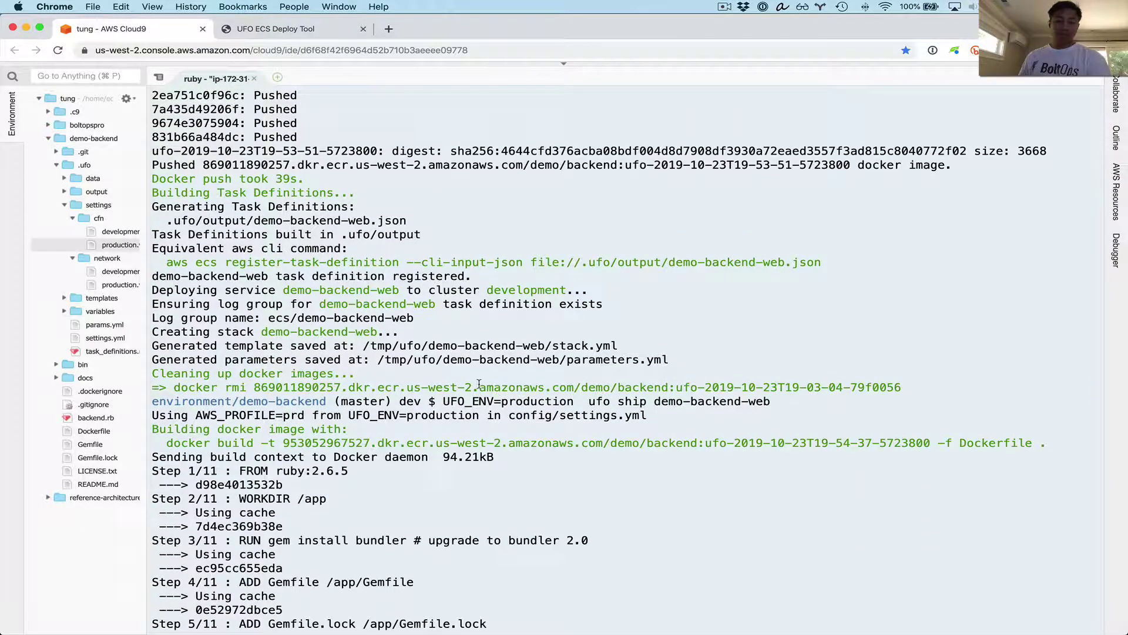
pyautogui.scroll(-5, 551, 422)
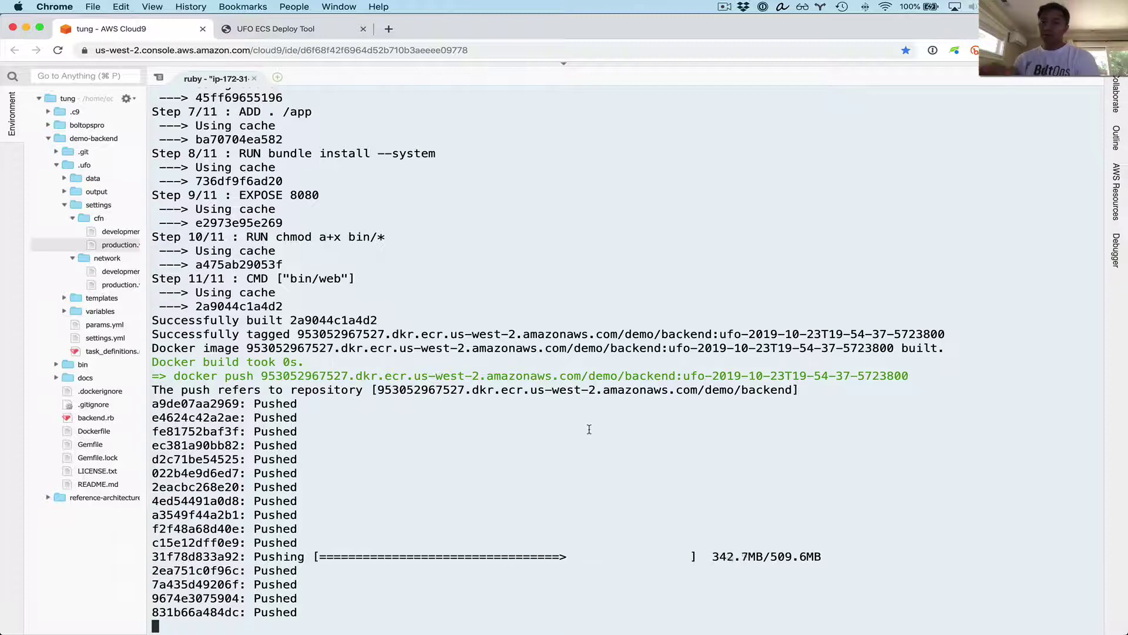
# Switch the AWS console in Safari to the Pro Dev account and view the demo-backend-web CloudFormation stack's events.
pyautogui.press('ctrl+super+f')
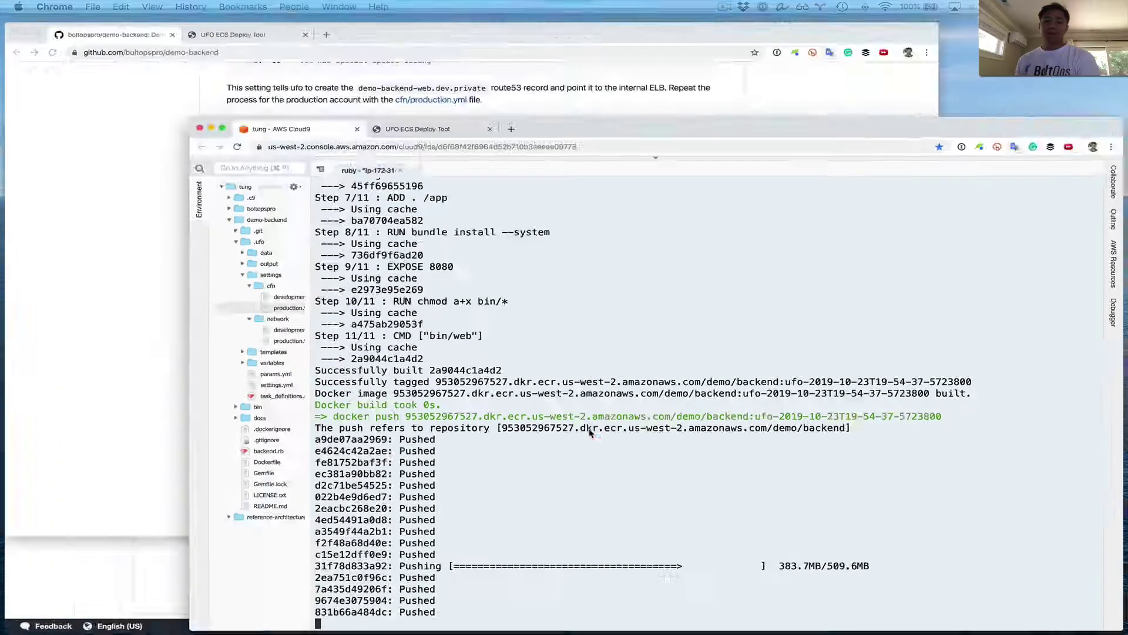
pyautogui.click(314, 484)
pyautogui.press('ctrl+super+f')
pyautogui.click(938, 51)
pyautogui.click(826, 192)
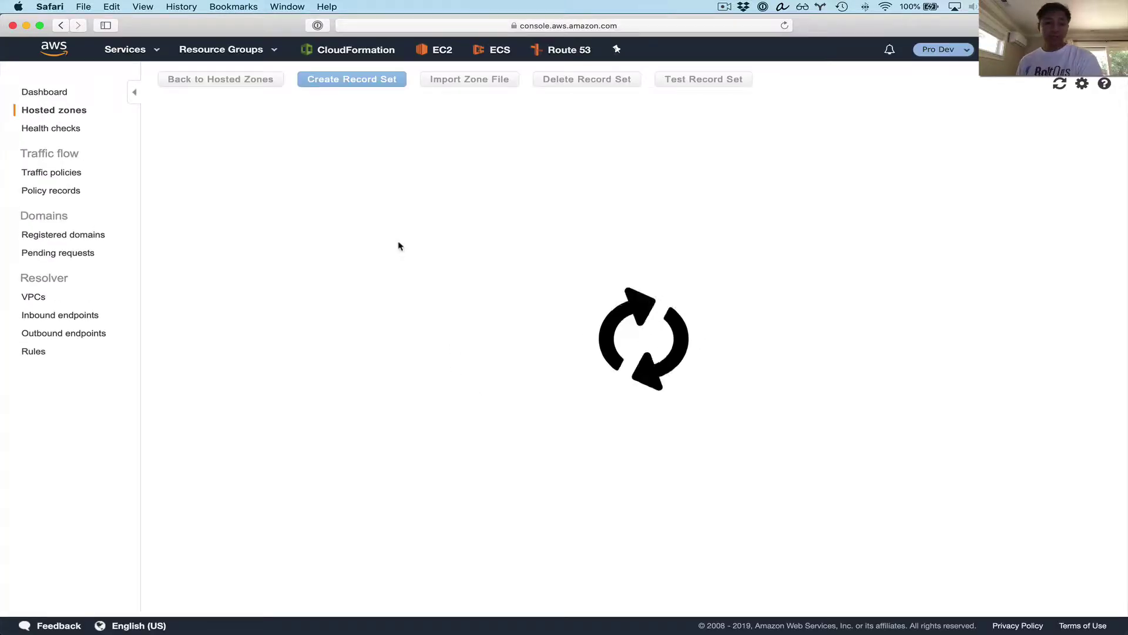
pyautogui.click(345, 51)
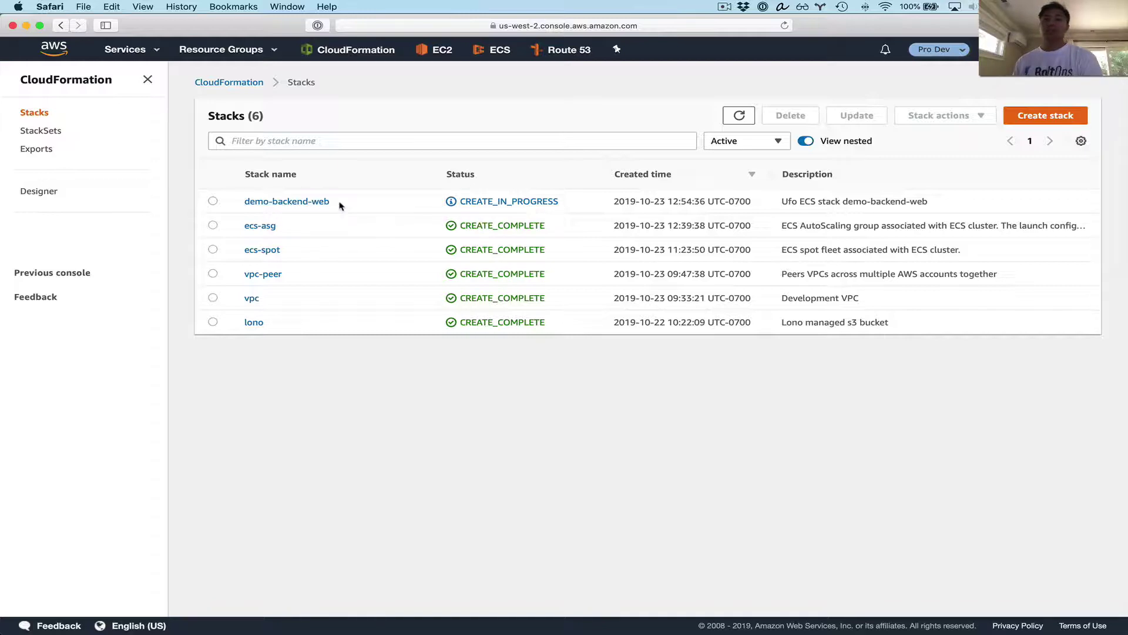
pyautogui.click(318, 202)
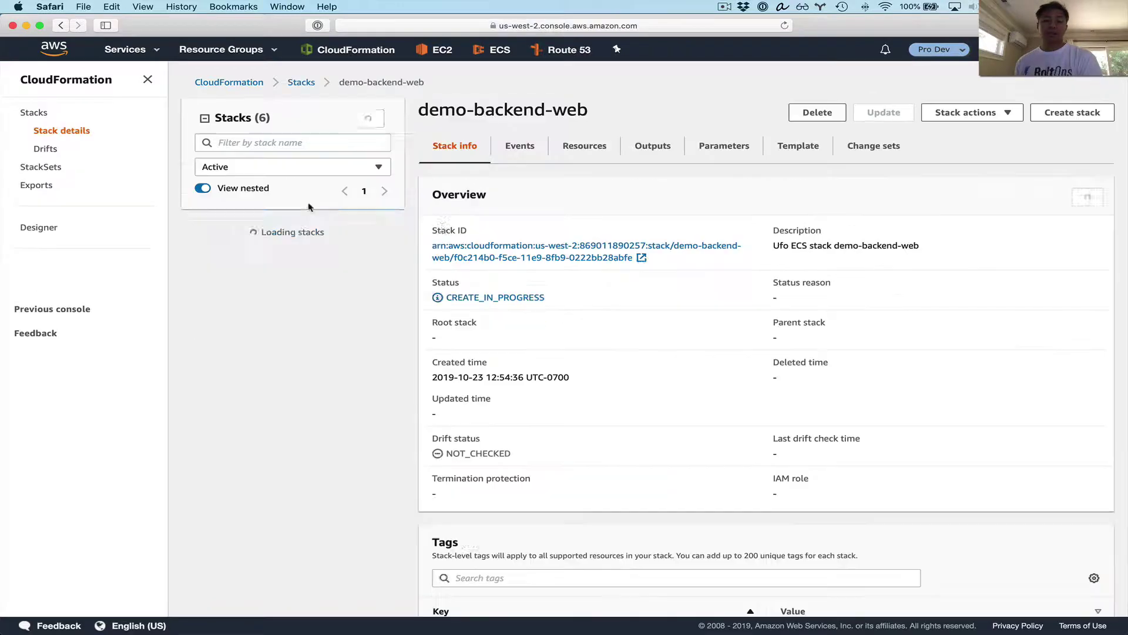
pyautogui.click(510, 150)
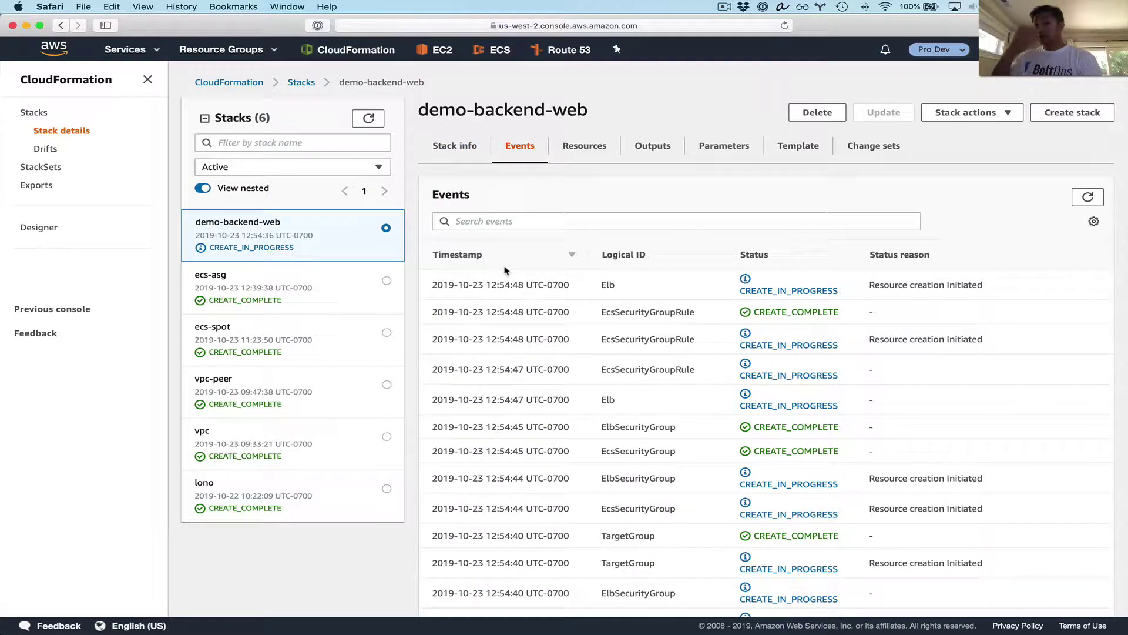
# Check the production deployment output in Cloud9, and open the ufo status page of the UFO CLI reference.
pyautogui.hotkey('ctrl', 'Left')
pyautogui.click(695, 433)
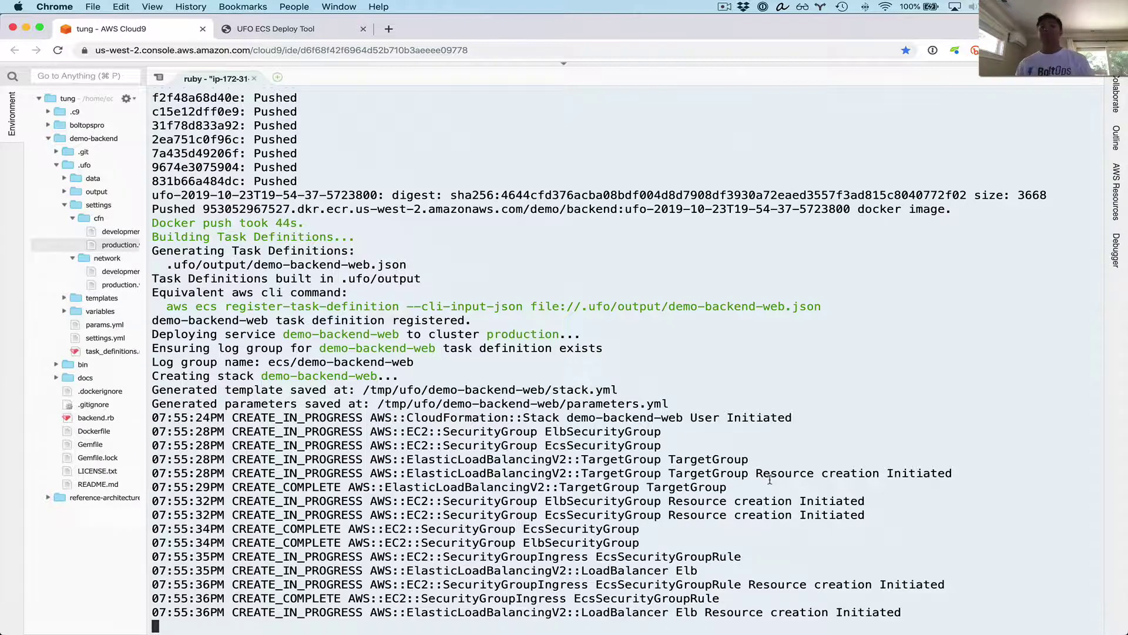
pyautogui.click(276, 29)
pyautogui.scroll(-20, 703, 355)
pyautogui.click(865, 87)
pyautogui.scroll(-15, 864, 400)
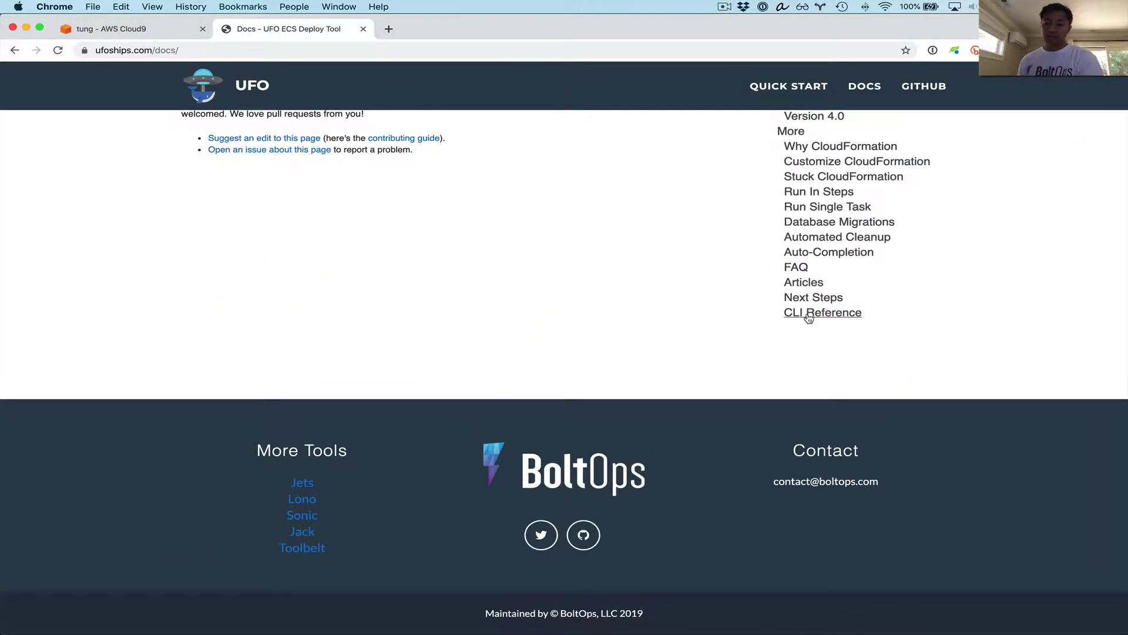
pyautogui.click(808, 315)
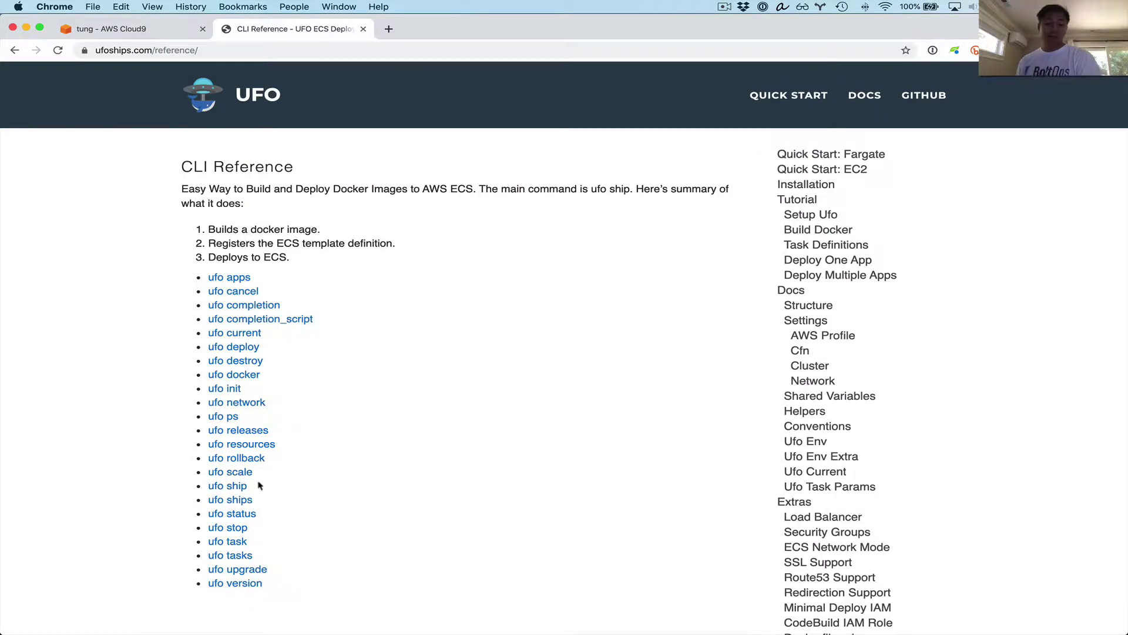
pyautogui.click(244, 515)
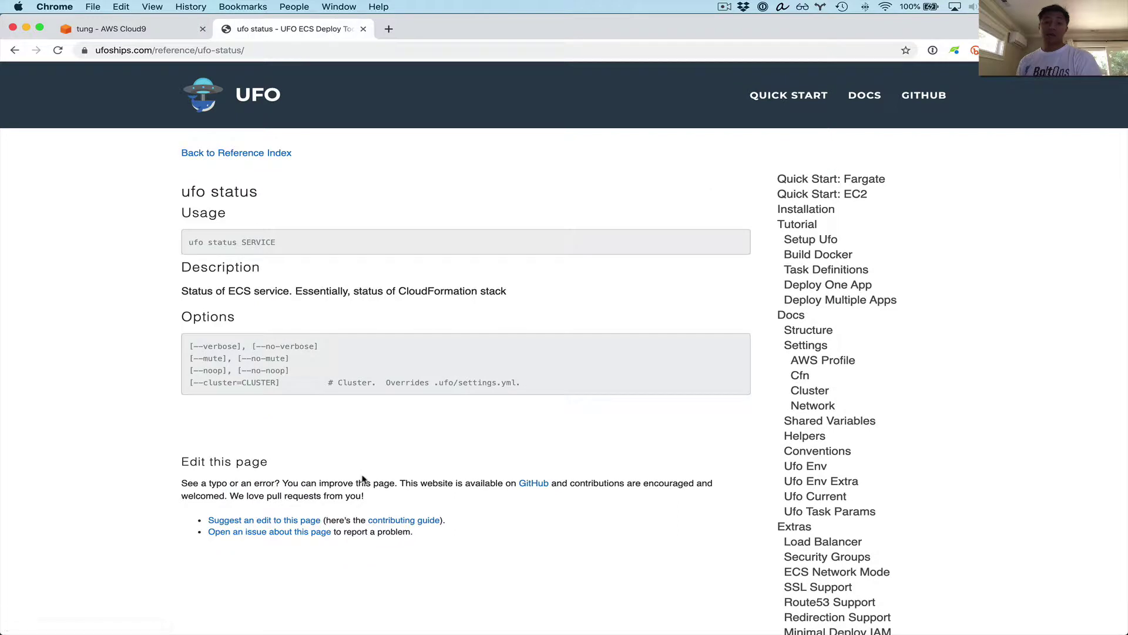
# Check the production deployment output in Cloud9 and the demo-backend-web stack's events in the Pro Dev CloudFormation console in Safari.
pyautogui.hscroll(-5, 304, 304)
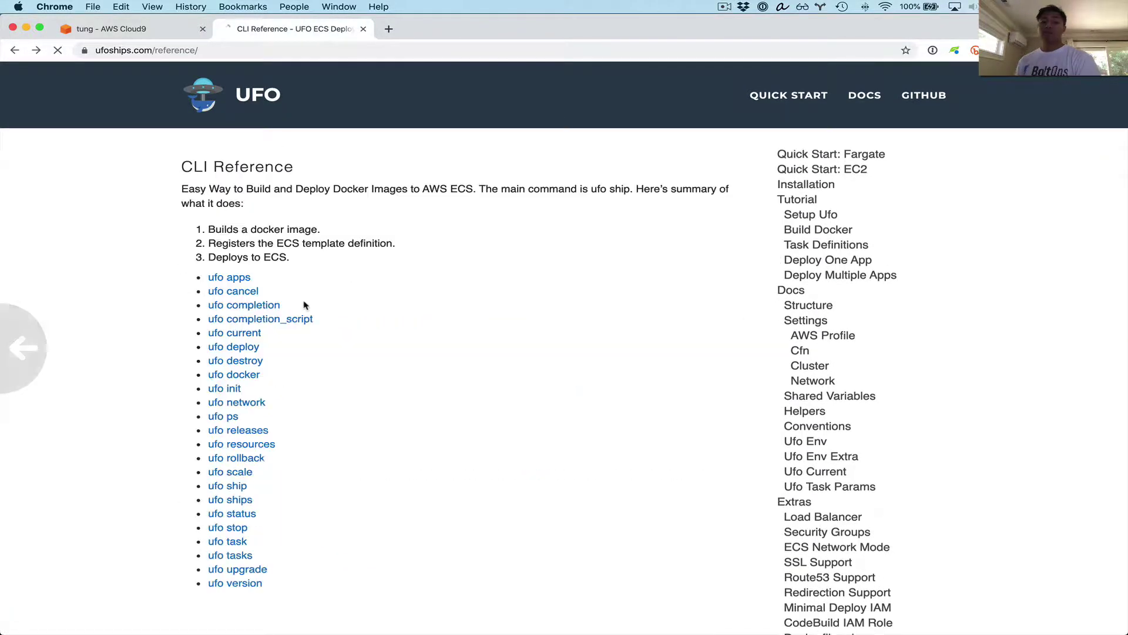
pyautogui.click(148, 29)
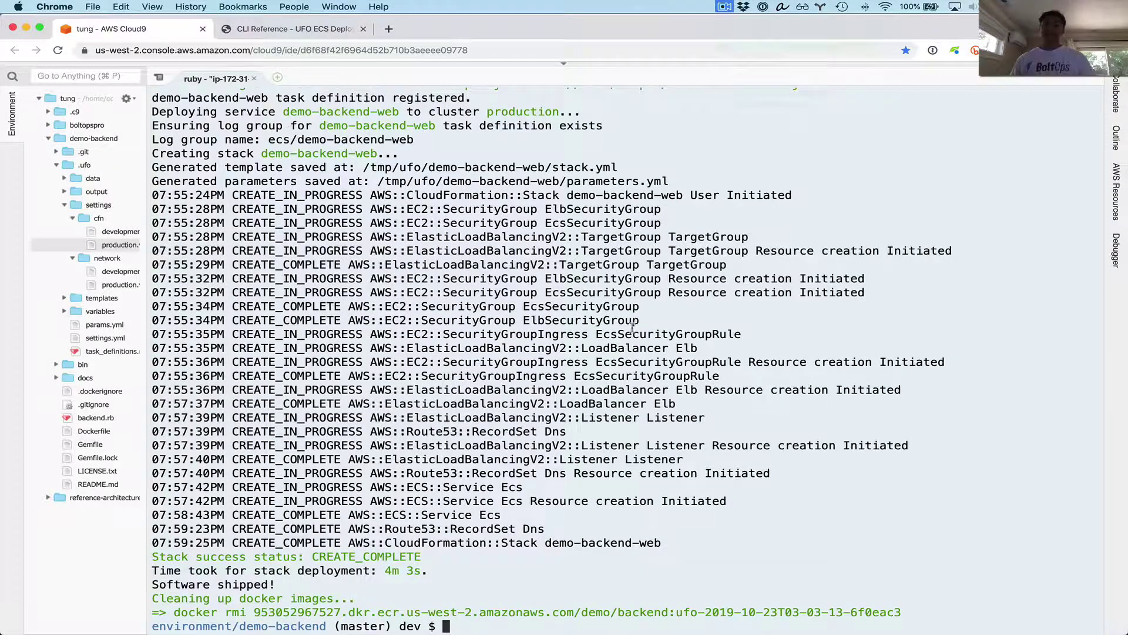
pyautogui.hotkey('ctrl', 'Up')
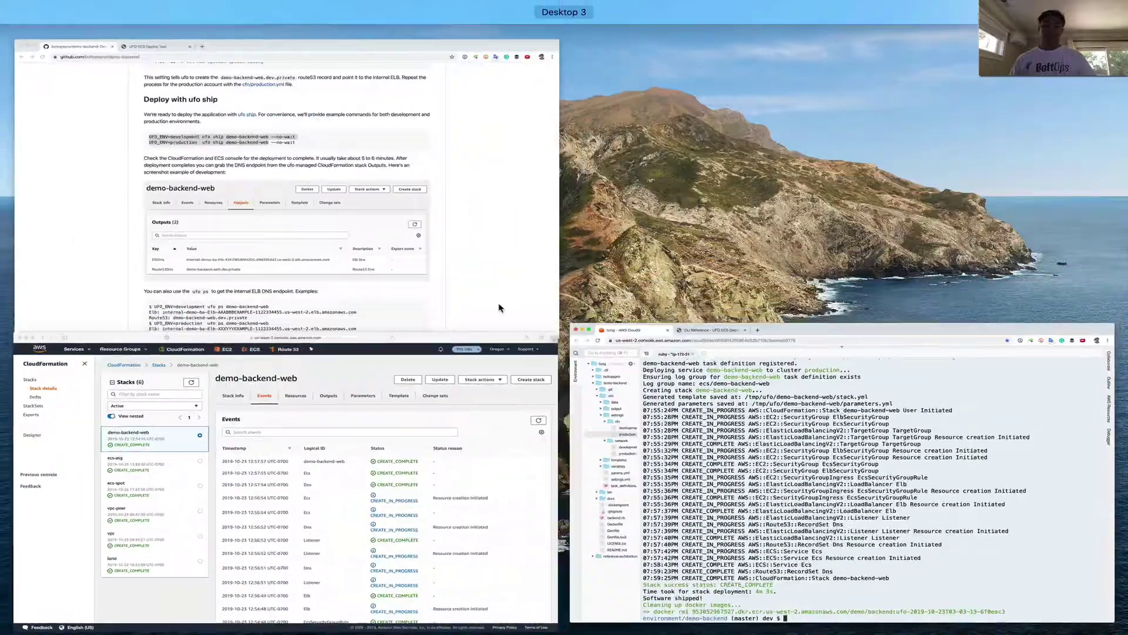
pyautogui.click(359, 430)
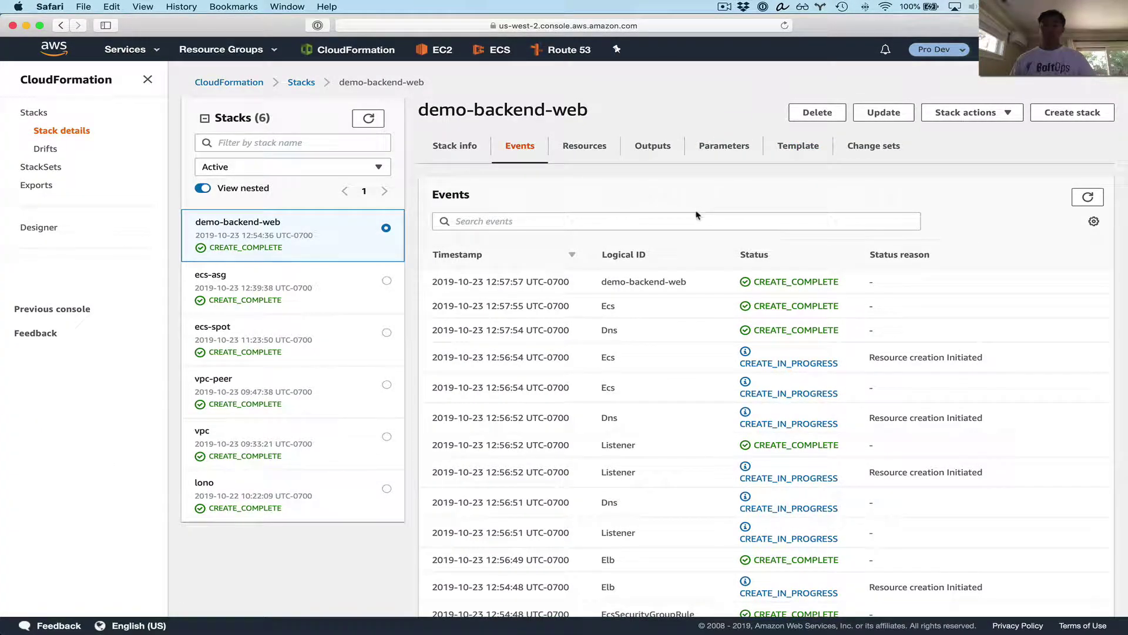
pyautogui.scroll(-10, 609, 301)
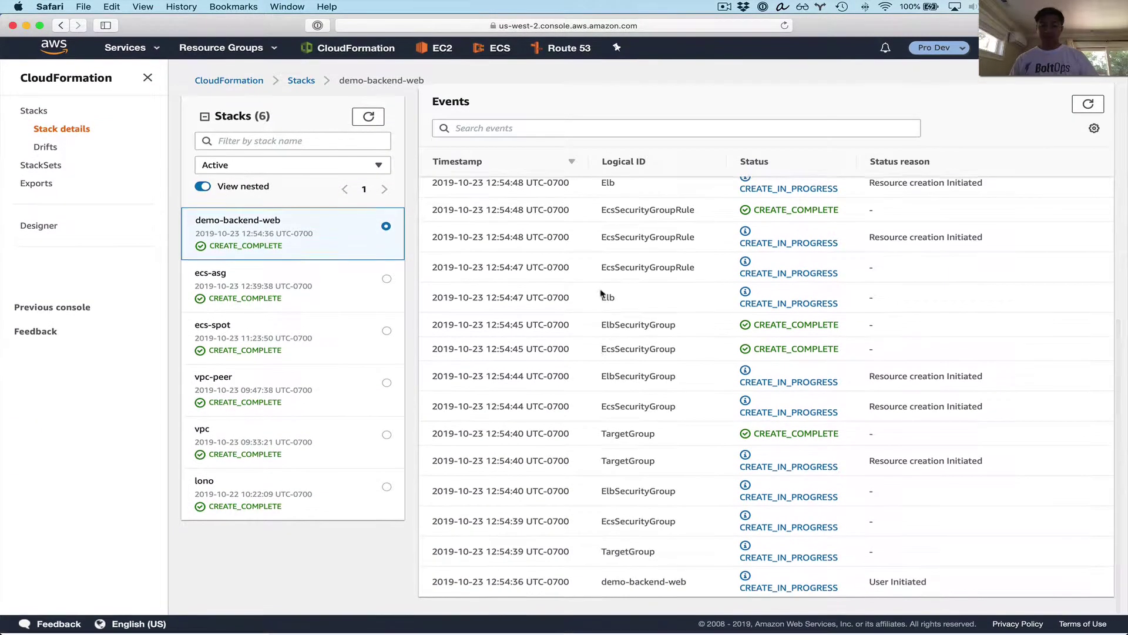
pyautogui.scroll(10, 521, 175)
pyautogui.scroll(-10, 632, 423)
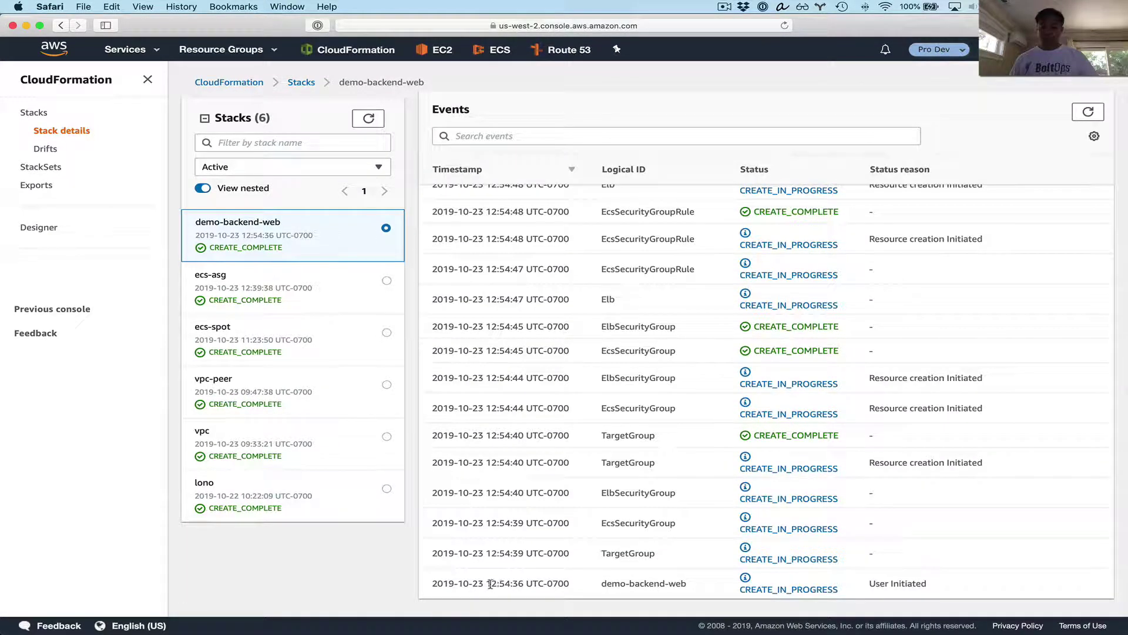
pyautogui.scroll(10, 502, 582)
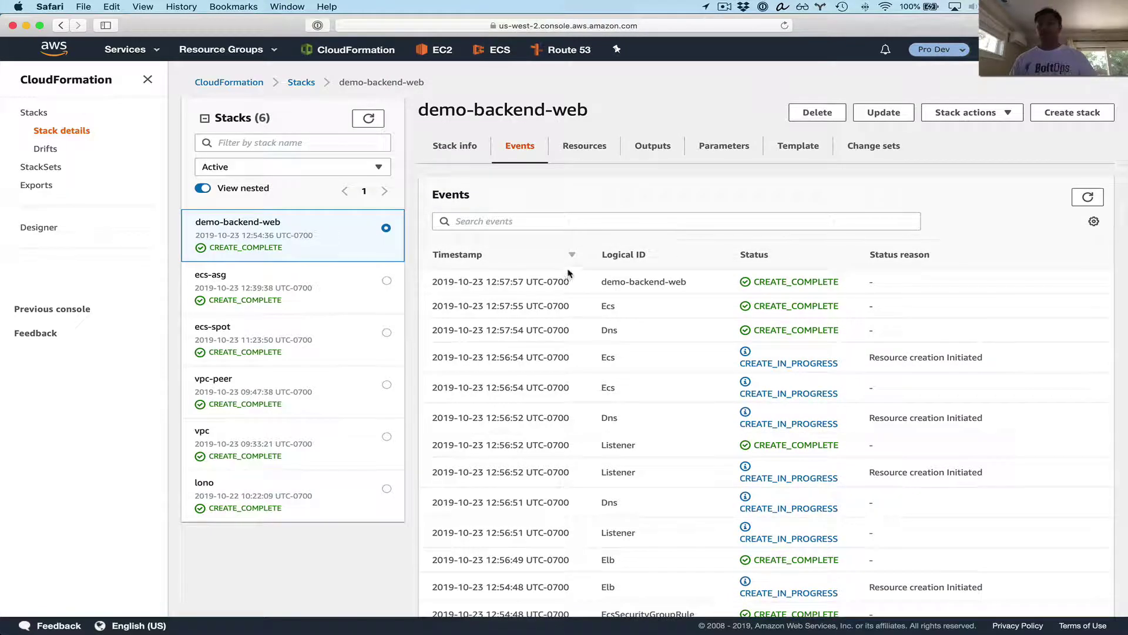
# Check the CloudFormation stacks in the Pro Prd account, and open the demo-backend-web stack's outputs in the Pro Dev account.
pyautogui.click(942, 54)
pyautogui.click(823, 189)
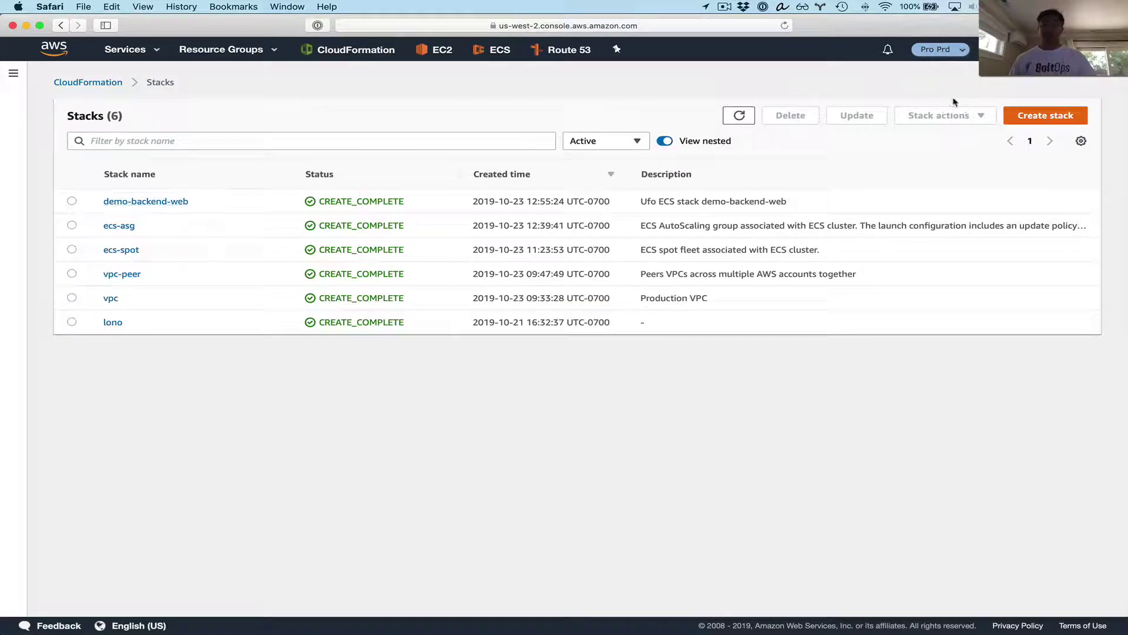
pyautogui.click(933, 54)
pyautogui.click(822, 189)
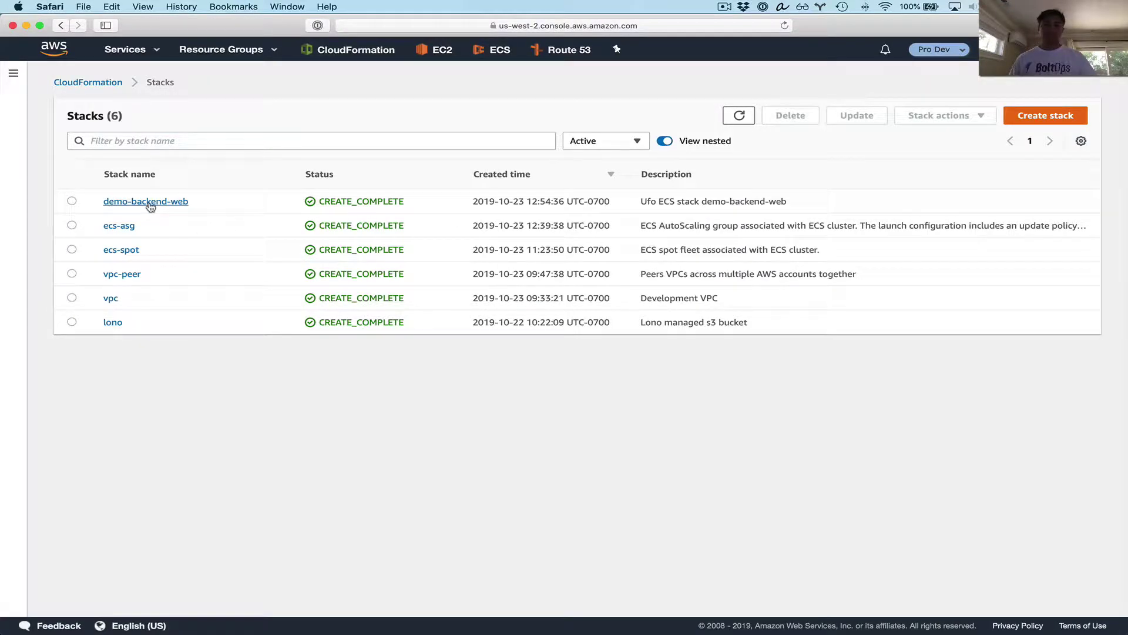
pyautogui.click(150, 202)
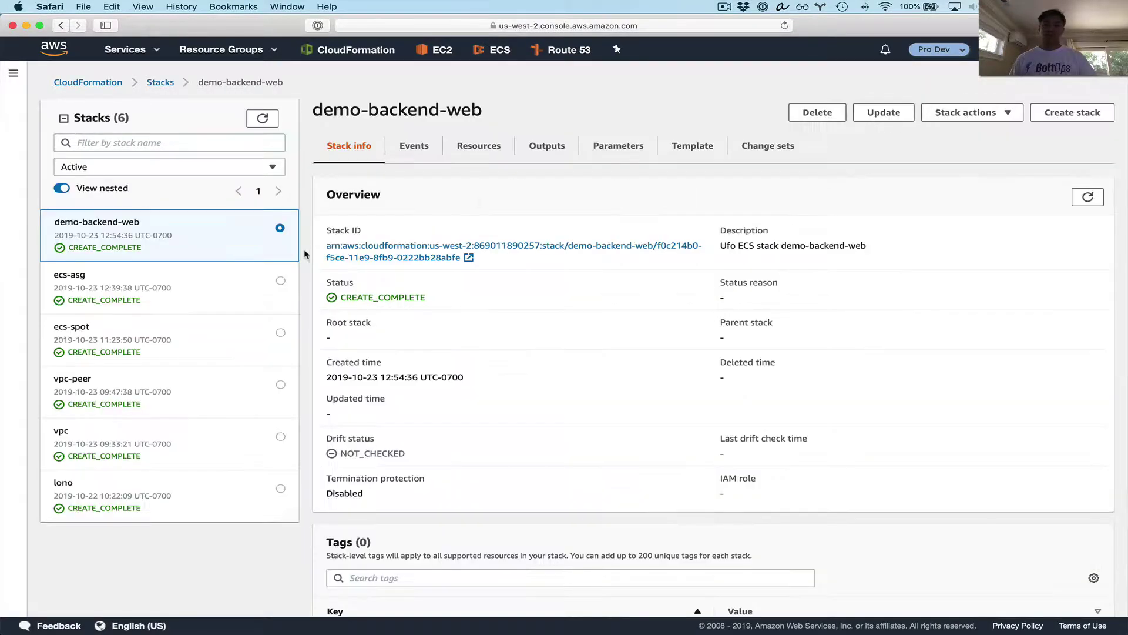
pyautogui.click(547, 147)
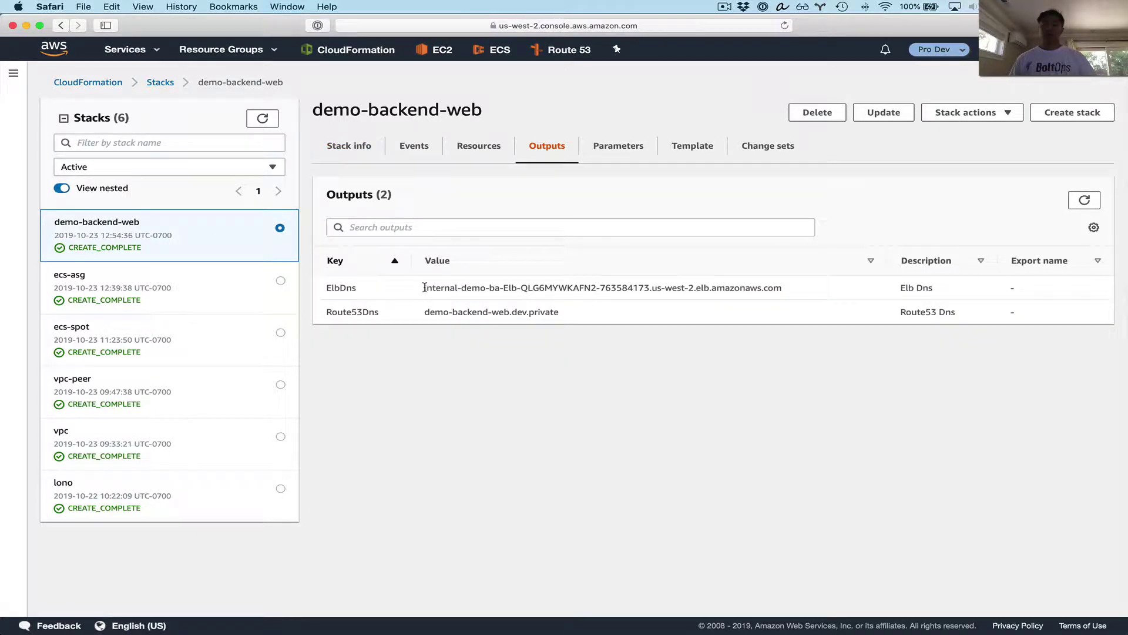
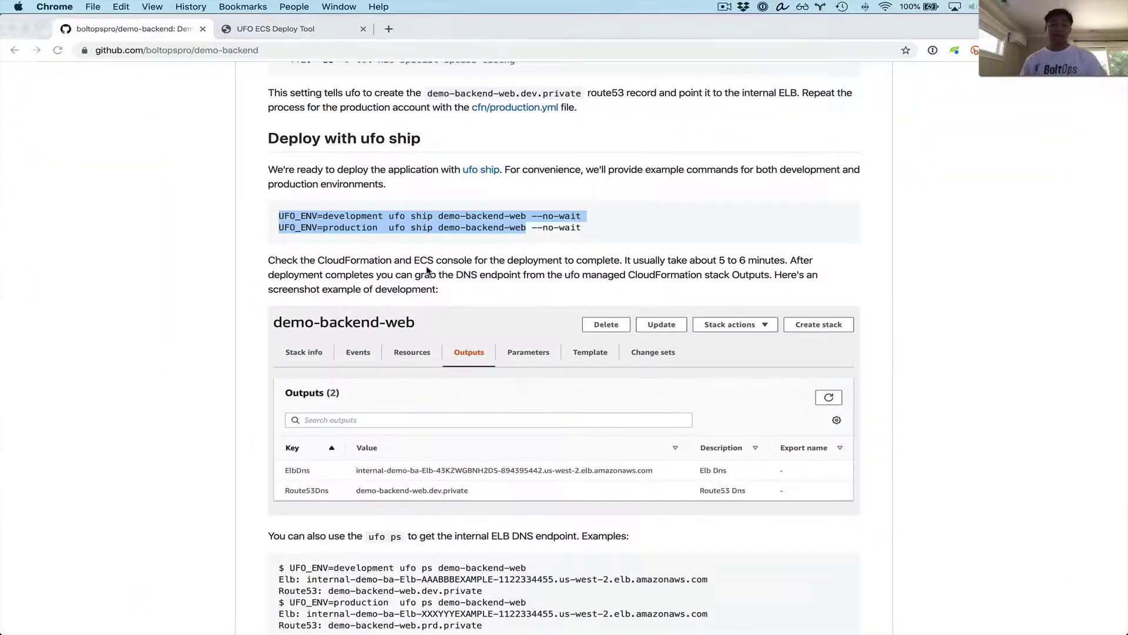
# Read the ufo ps and Test Deployed App sections of the demo-backend README on GitHub.
pyautogui.scroll(-10, 427, 270)
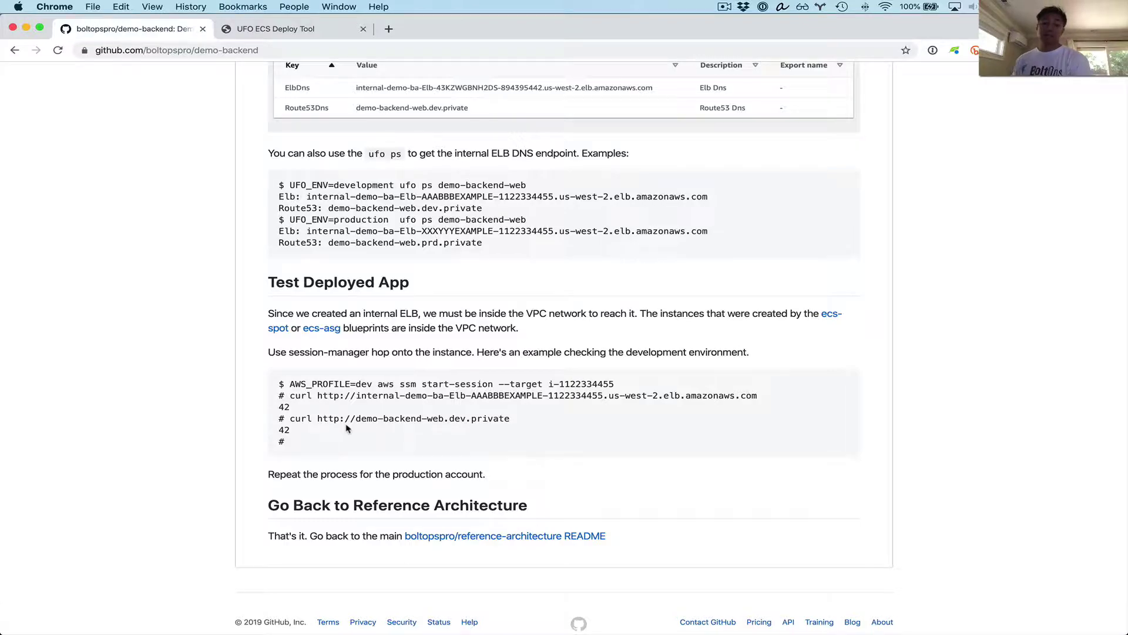
pyautogui.hotkey('ctrl', 'Up')
pyautogui.click(624, 402)
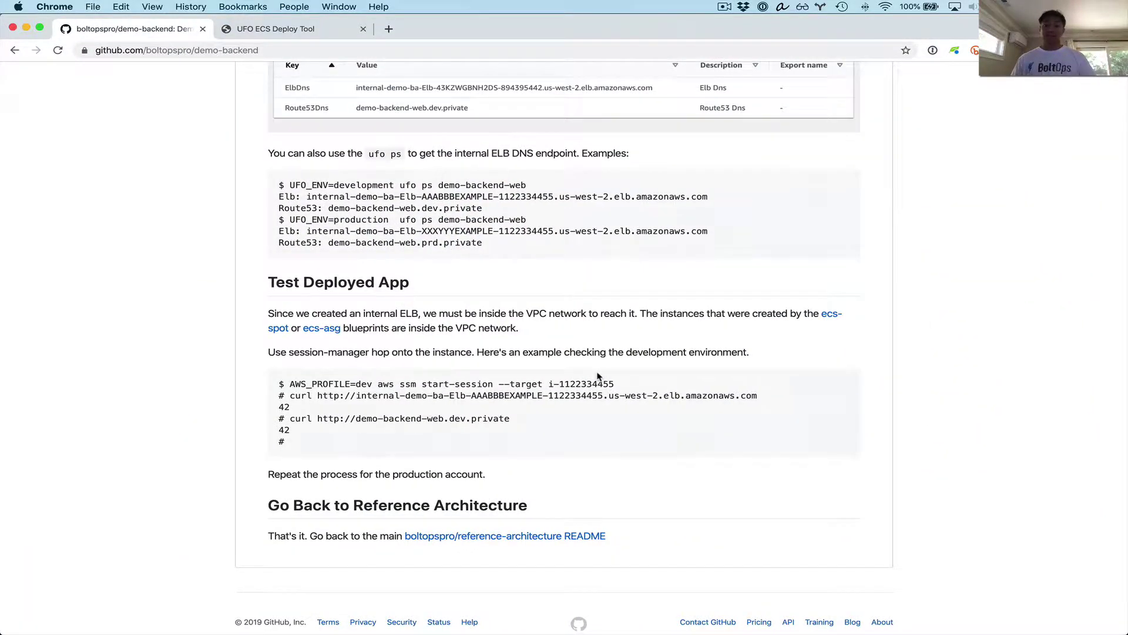
# Switch to the AWS console in Safari, list the running EC2 instances and copy the first ecs-spot-development instance's ID.
pyautogui.hotkey('ctrl', 'Up')
pyautogui.click(474, 441)
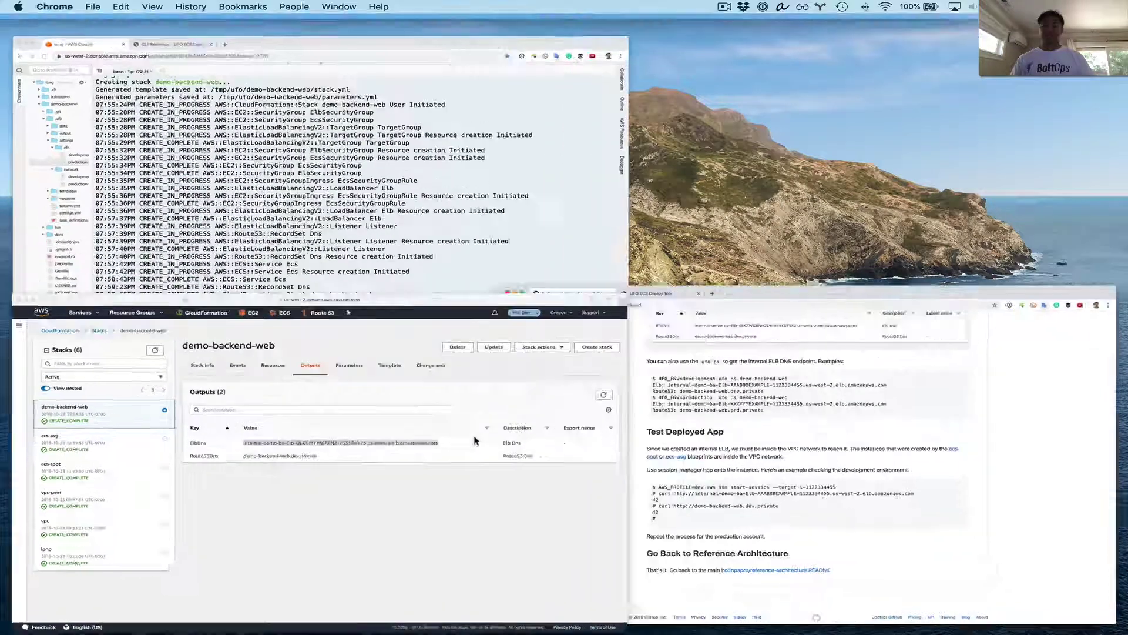
pyautogui.click(517, 424)
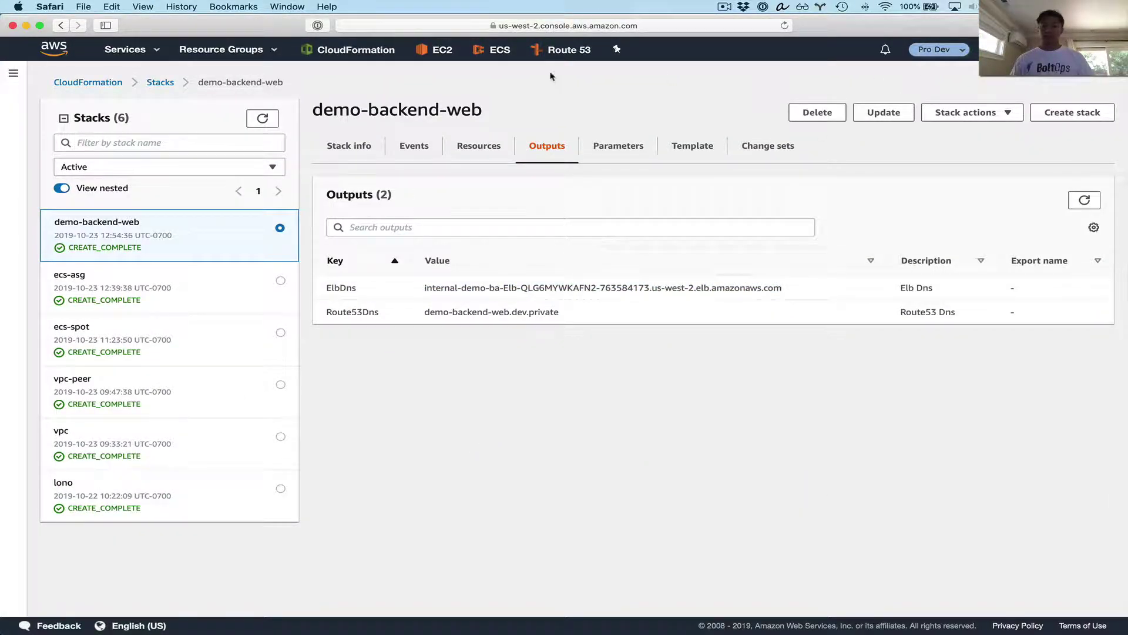
pyautogui.click(440, 55)
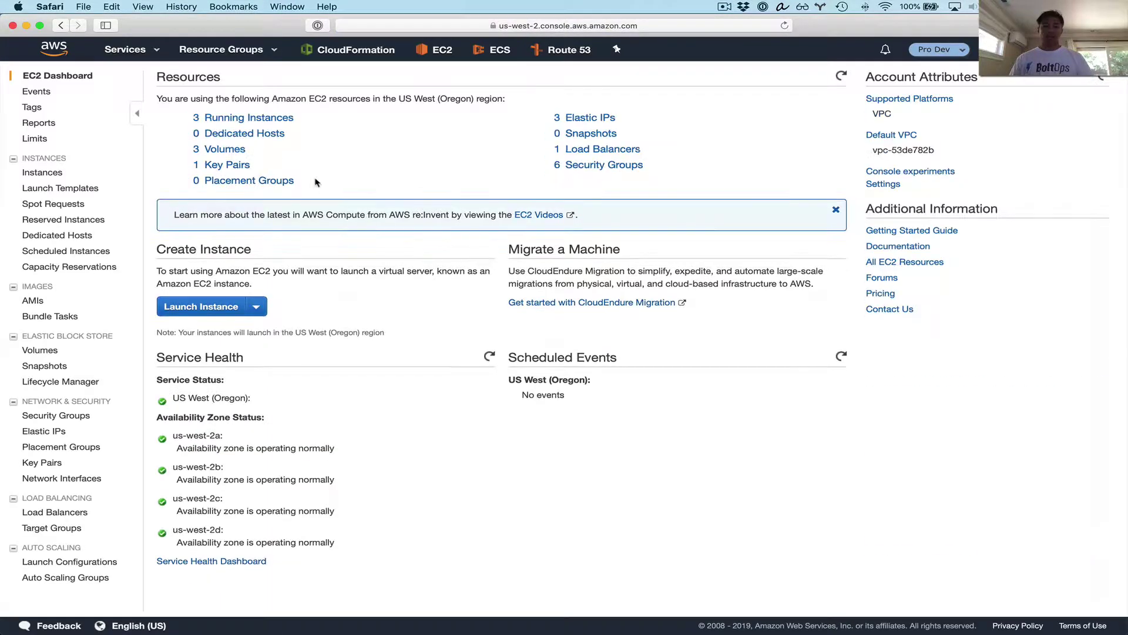
pyautogui.click(253, 118)
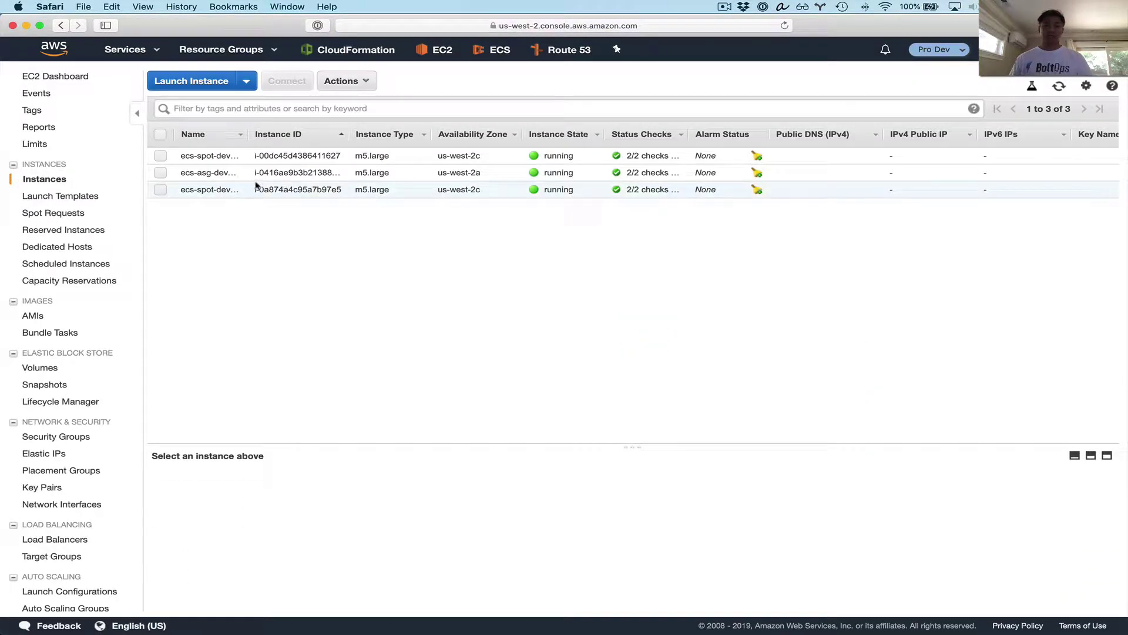
pyautogui.doubleClick(286, 157)
pyautogui.press('super+c')
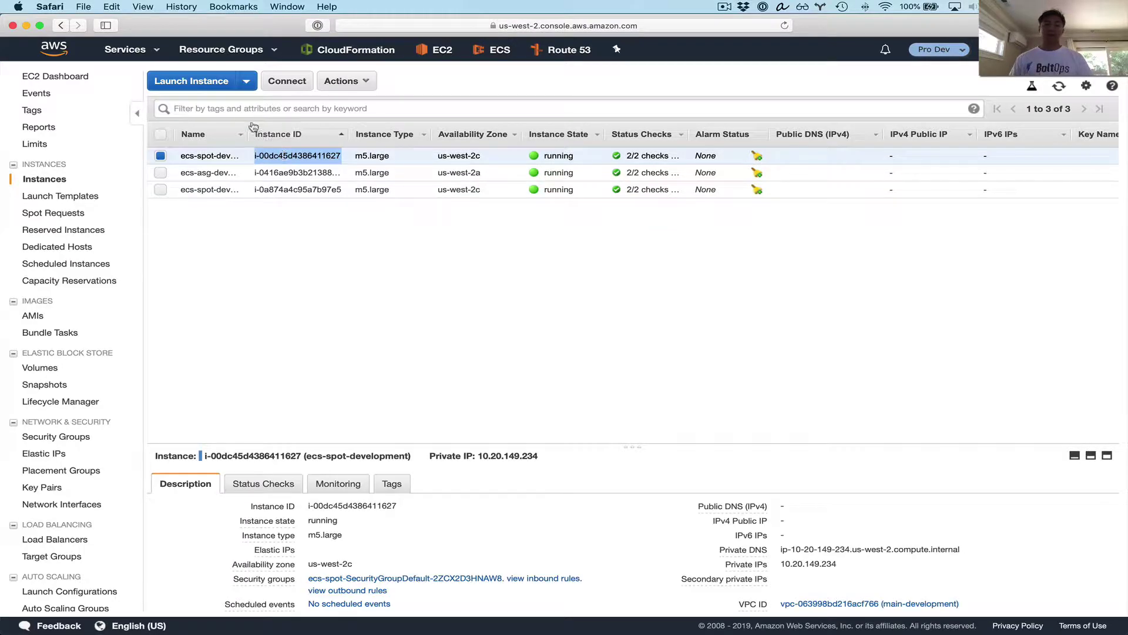
pyautogui.hotkey('ctrl', 'Up')
pyautogui.click(345, 140)
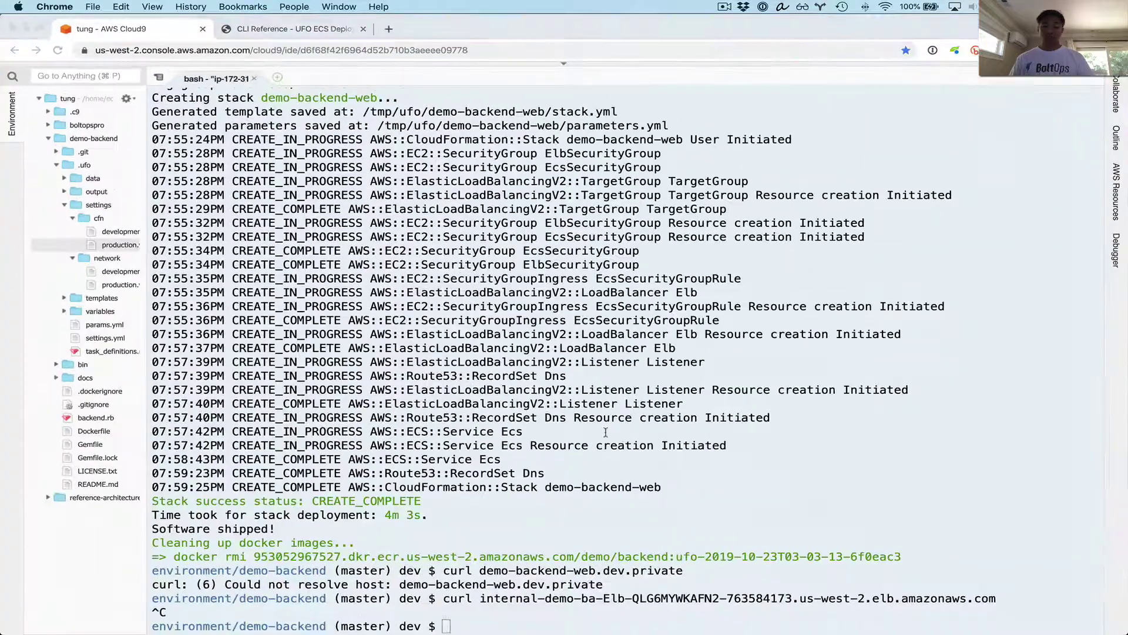
pyautogui.write('aws ssm start-session --target i-')
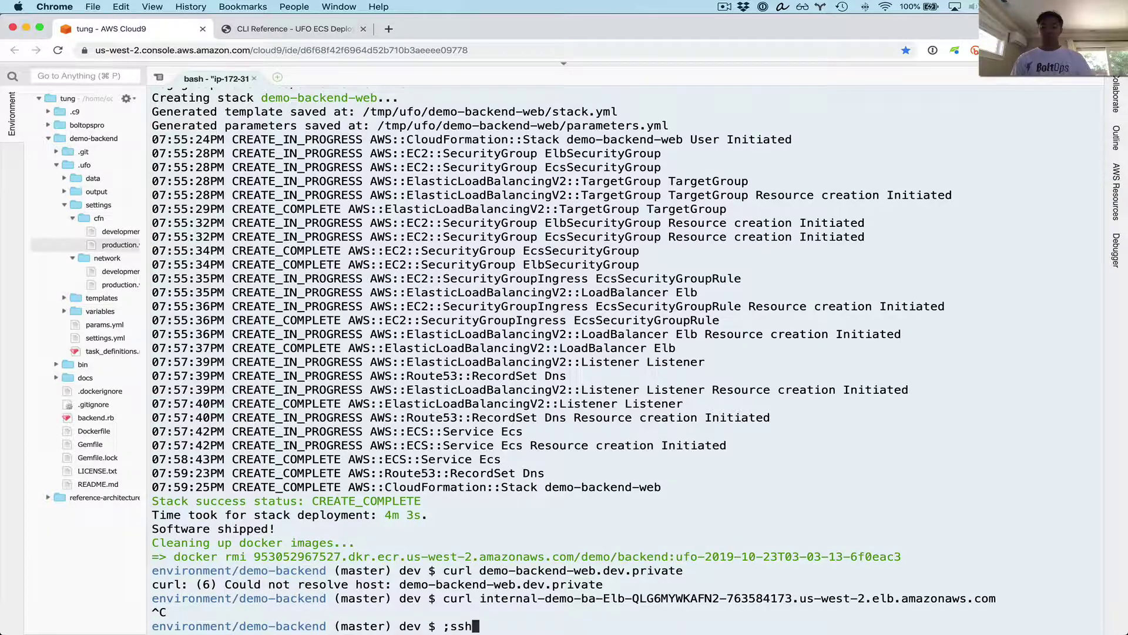
pyautogui.press('super+v')
pyautogui.press('Return')
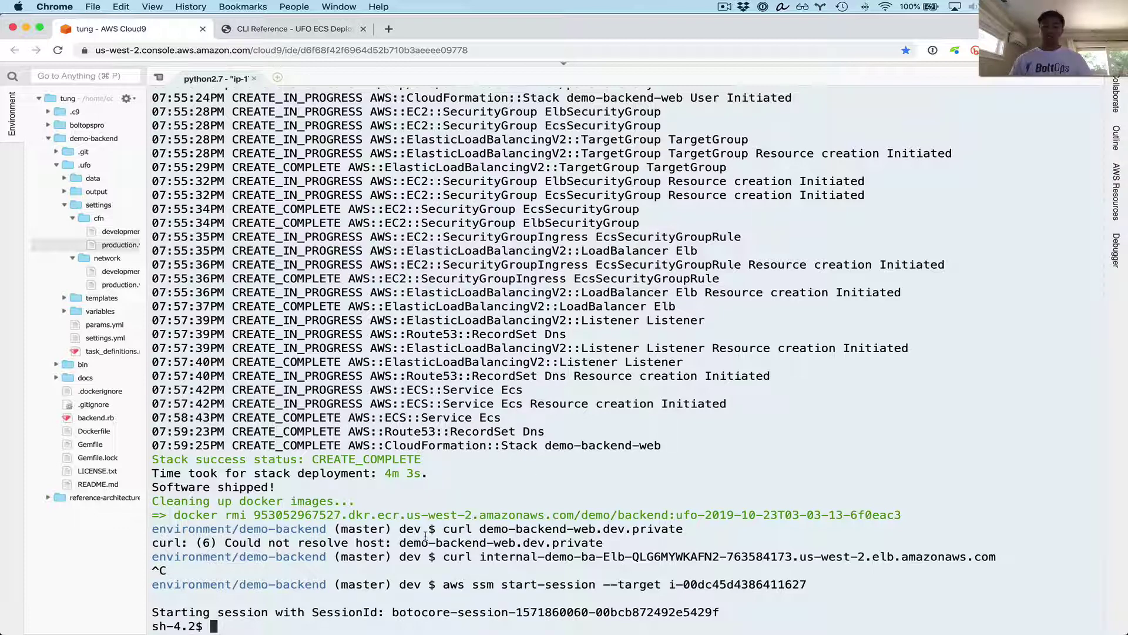
# From the instance session, curl demo-backend-web.dev.private and internal-demo-ba-Elb-QLG6MYWKAFN2-763584173.us-west-2.elb.amazonaws.com.
pyautogui.moveTo(442, 529); pyautogui.dragTo(687, 529)
pyautogui.write('curl demo-backend-web.dev.private')
pyautogui.press('Return')
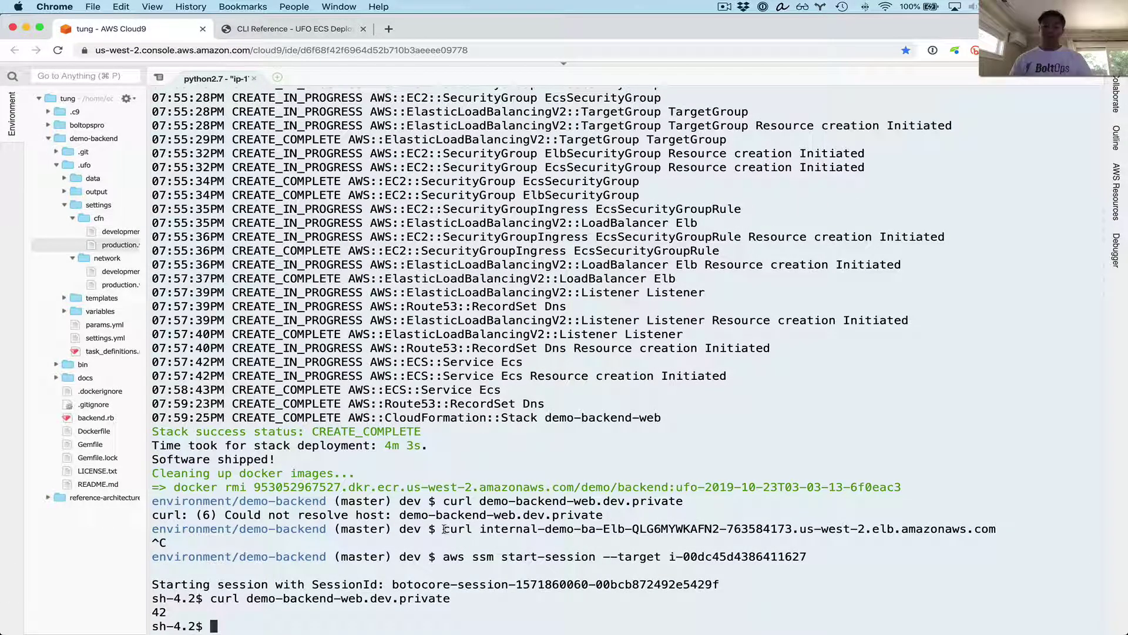
pyautogui.moveTo(444, 529); pyautogui.dragTo(996, 529)
pyautogui.write('curl internal-demo-ba-Elb-QLG6MYWKAFN2-763584173.us-west-2.elb.amazonaws.com')
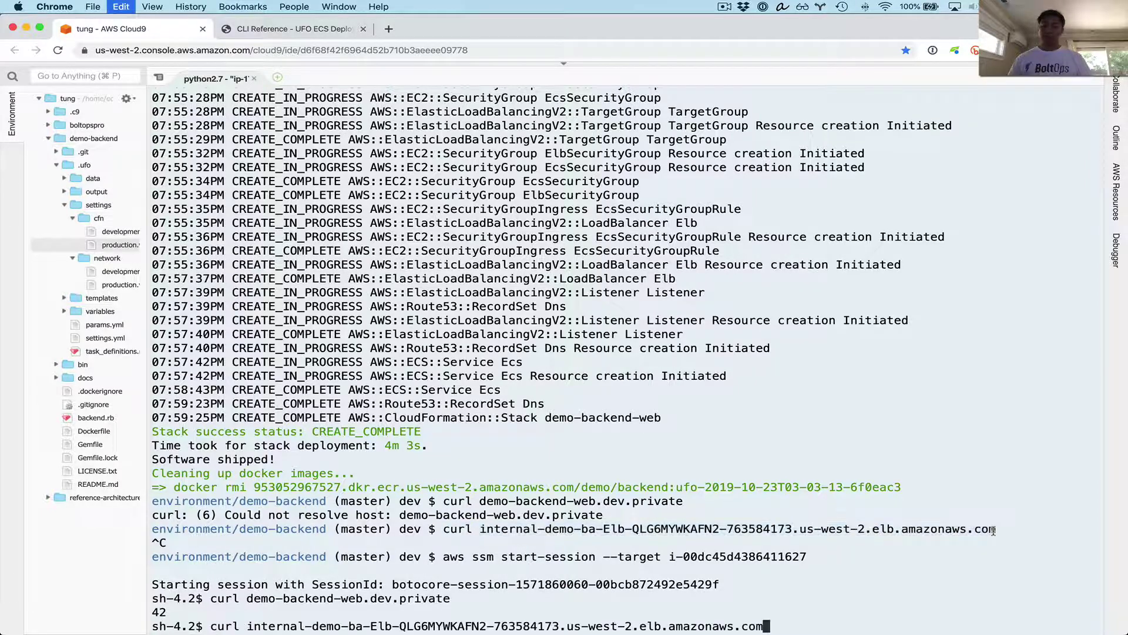
pyautogui.press('Return')
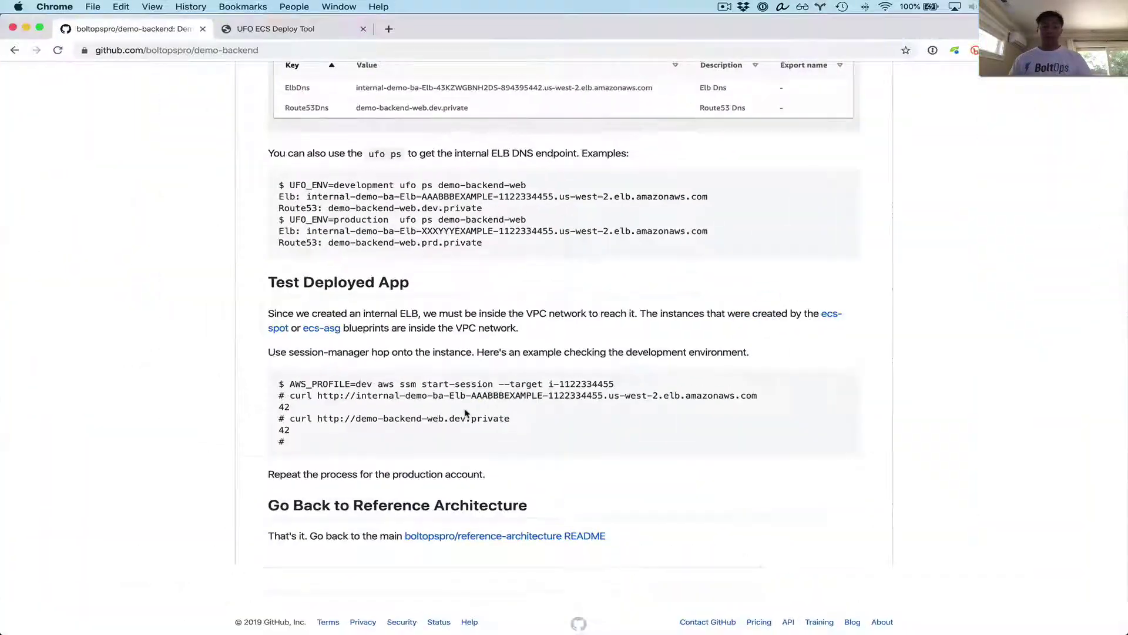
# Review the demo-backend README on GitHub from the install instructions through to the closing Go Back to Reference Architecture section.
pyautogui.scroll(-1, 466, 413)
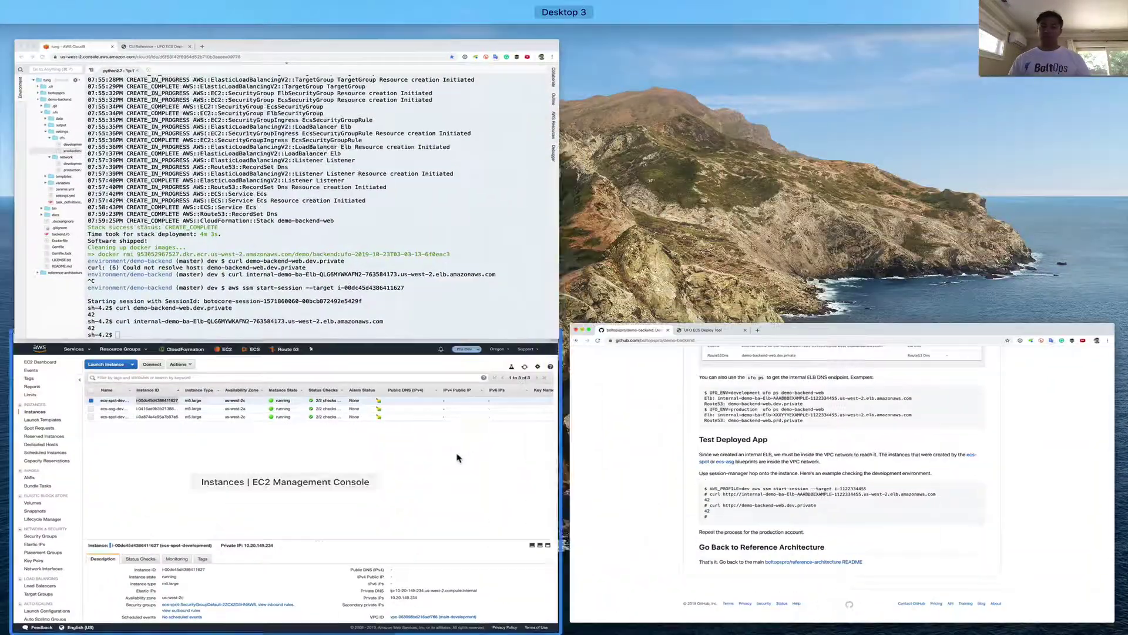
pyautogui.click(748, 445)
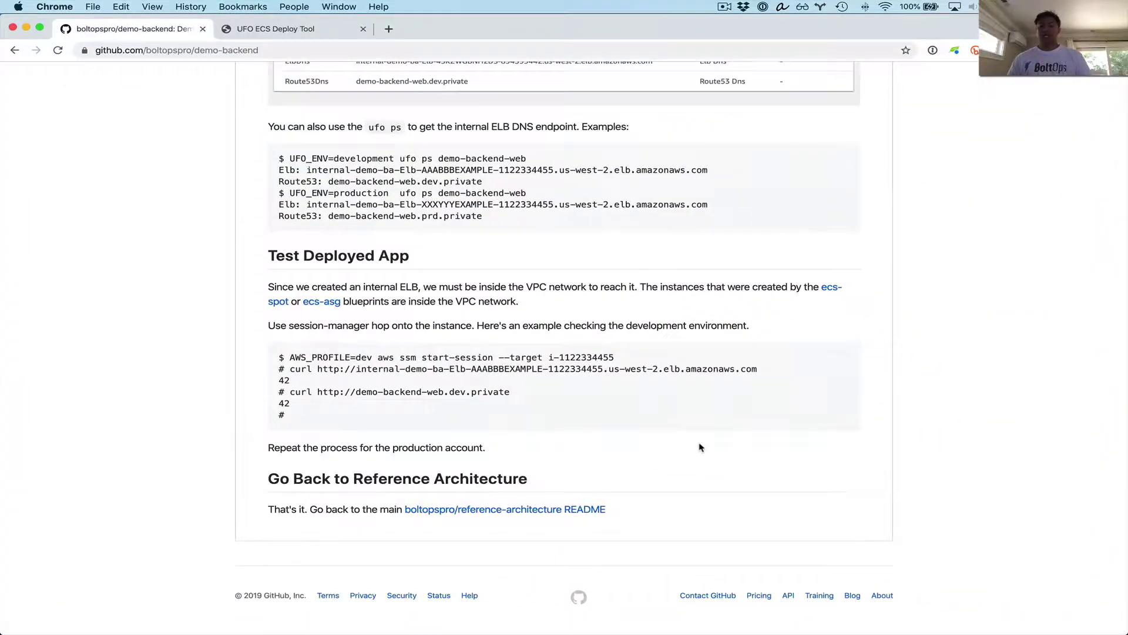
pyautogui.scroll(20, 699, 447)
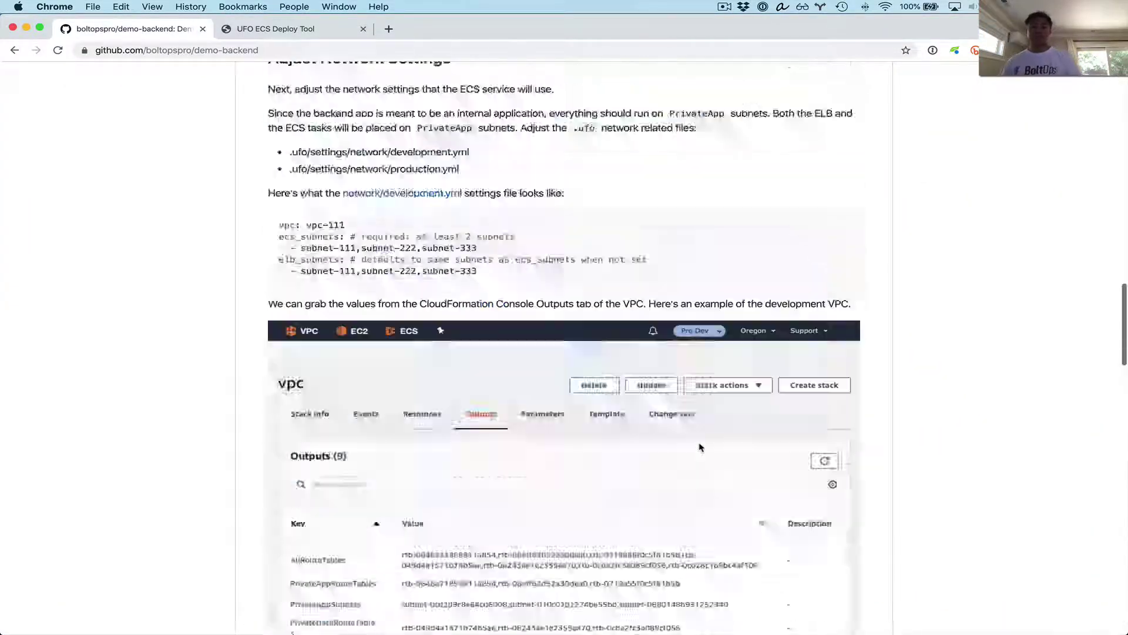
pyautogui.scroll(-5, 700, 447)
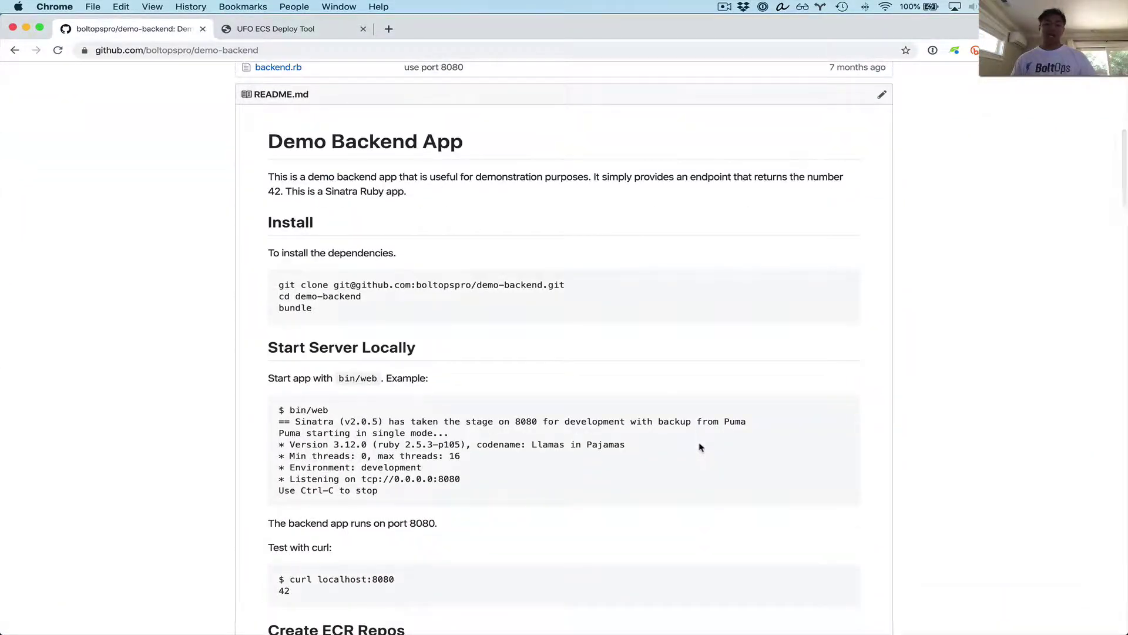
pyautogui.scroll(-20, 699, 447)
pyautogui.scroll(-15, 700, 448)
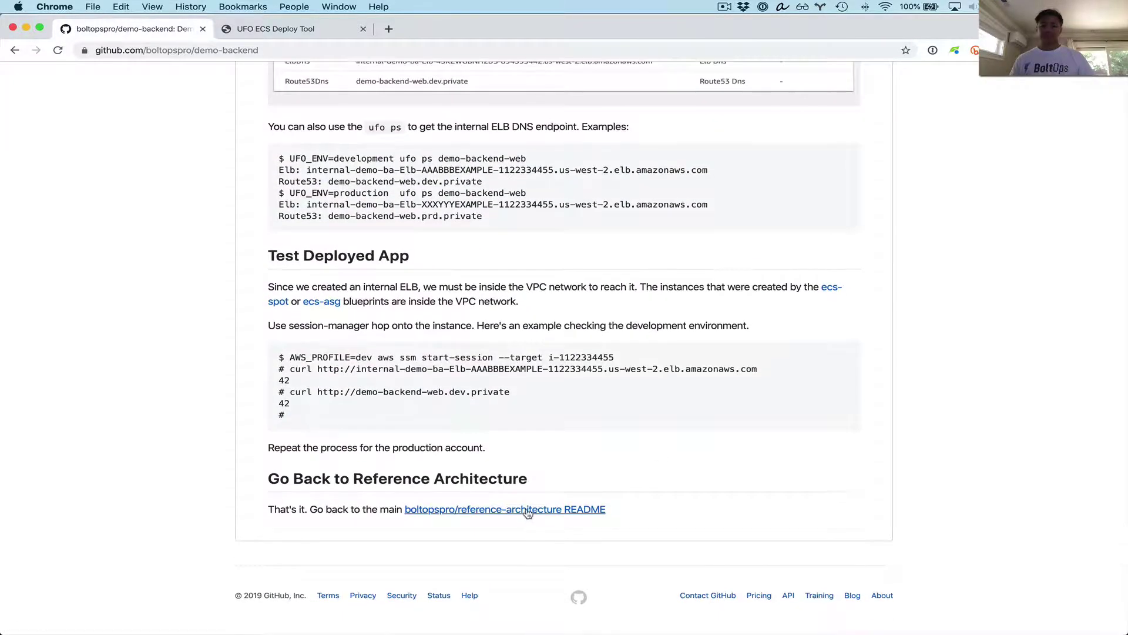
# Open the boltopspro/reference-architecture README and view its architecture diagram and Blueprints section.
pyautogui.click(526, 509)
pyautogui.scroll(-5, 339, 388)
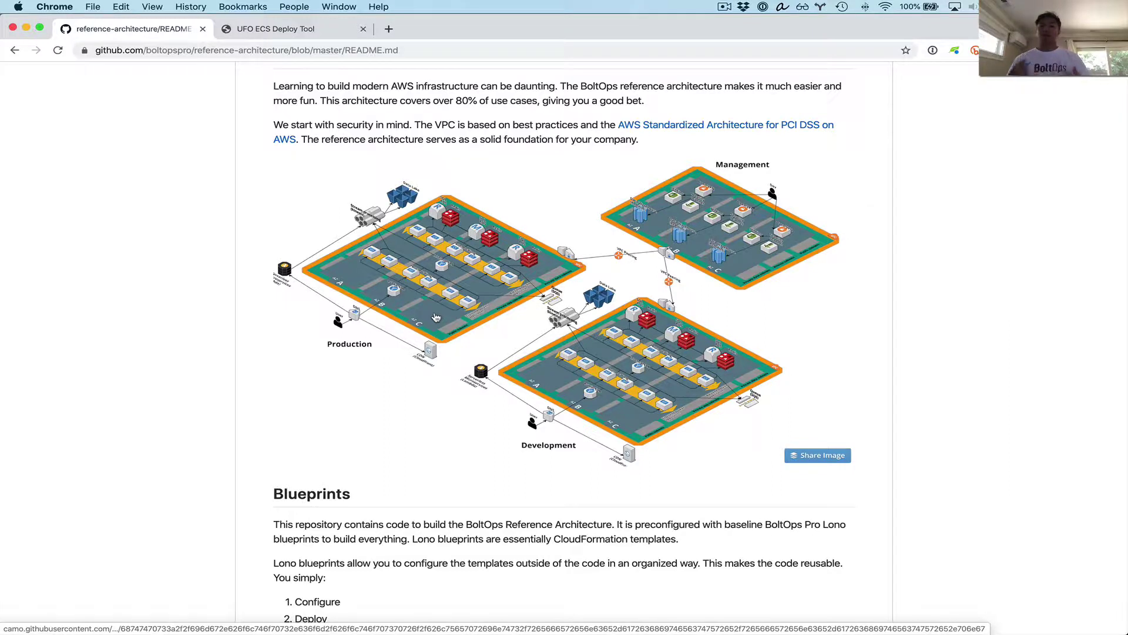
pyautogui.scroll(-2, 435, 317)
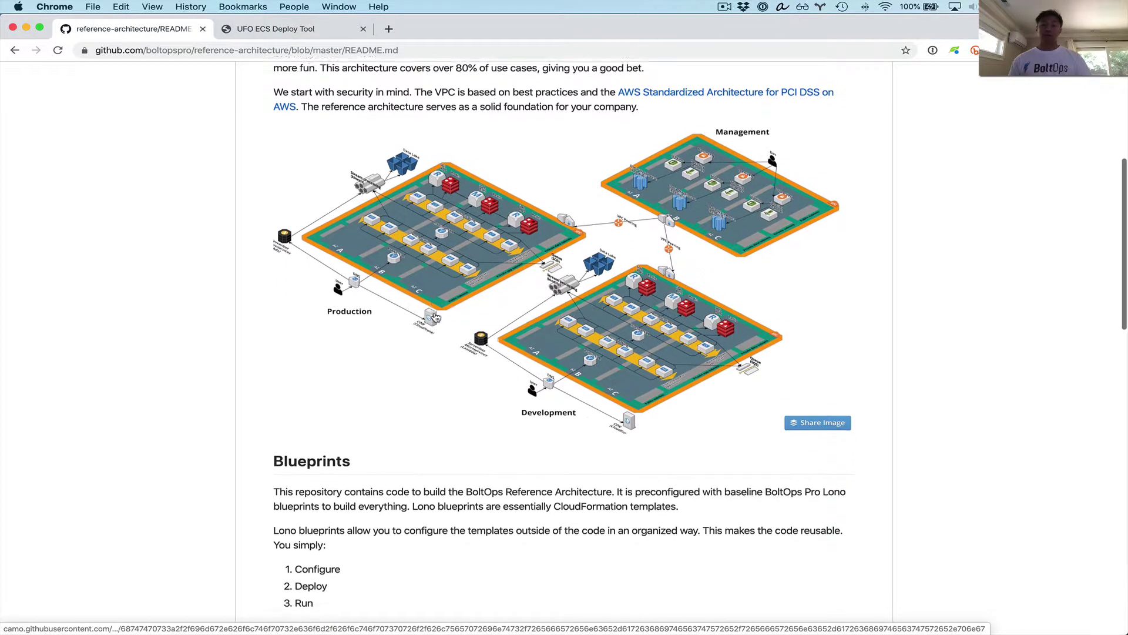